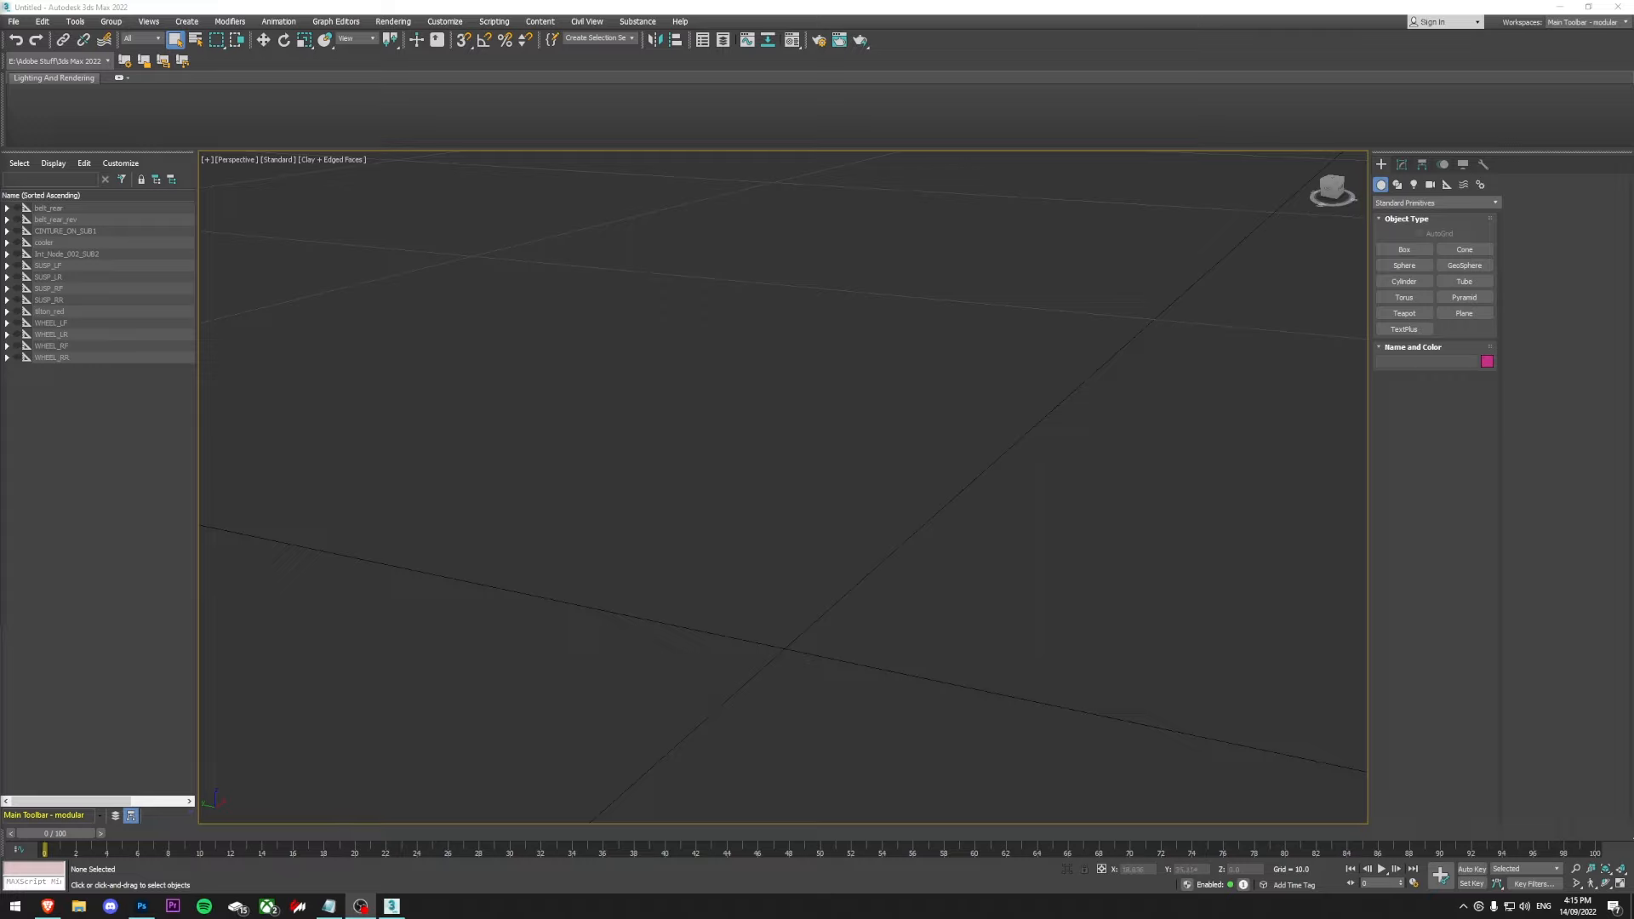
Step: Import the model FBX from the unpacked-nissan_r32-1 folder with its file units converted to Meters
{"action": "left_click", "coordinate": [19, 28]}
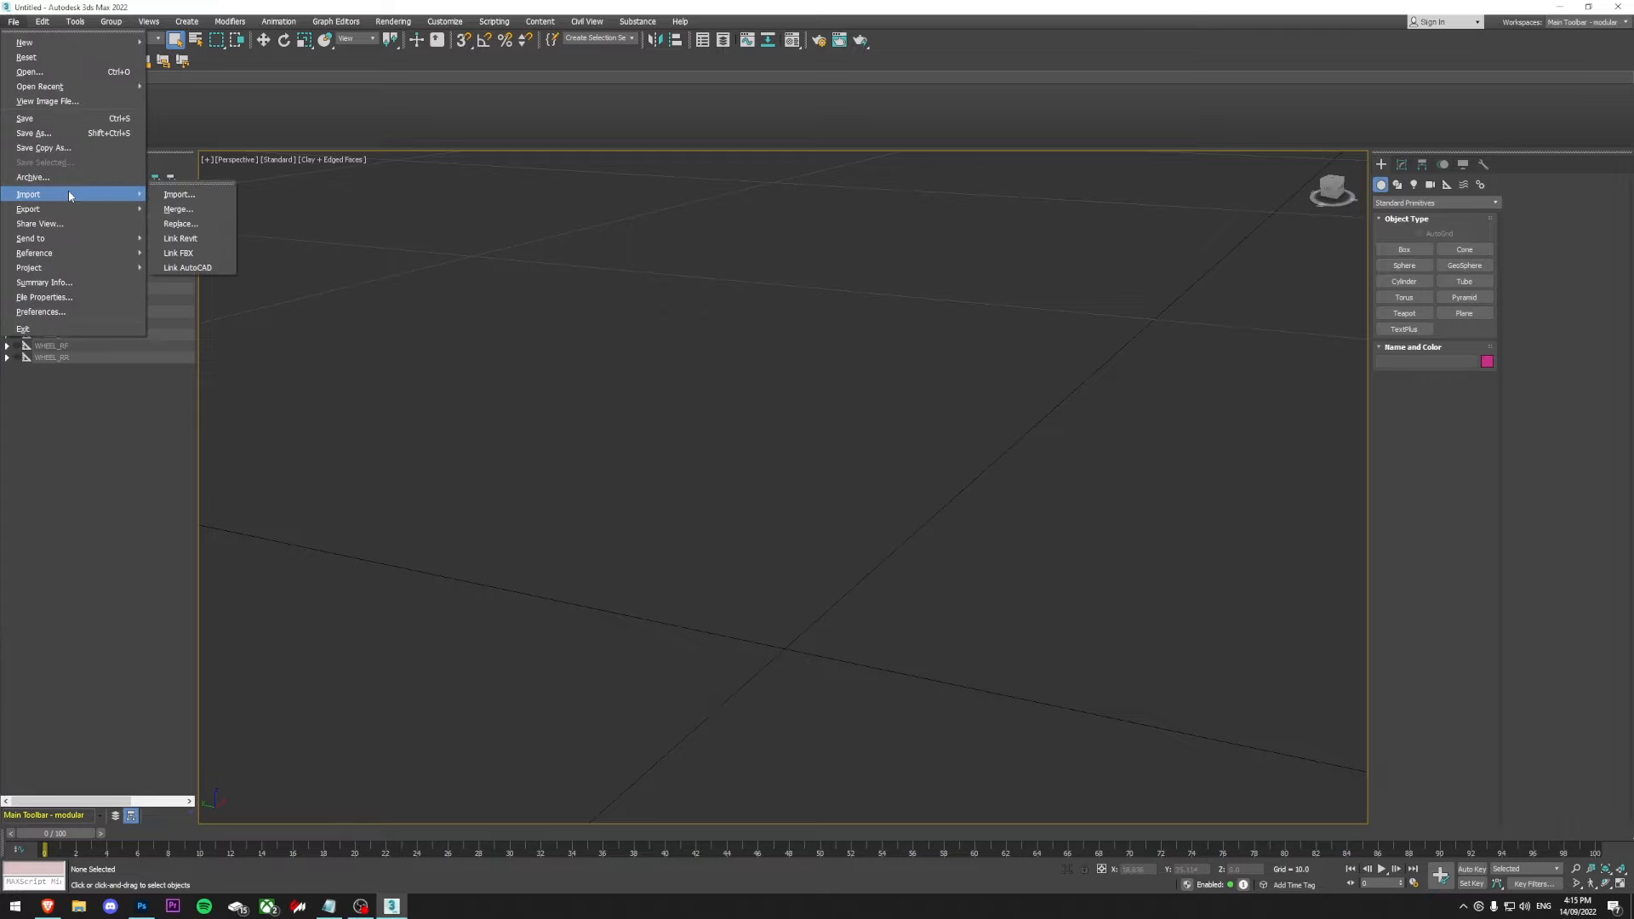
{"action": "left_click", "coordinate": [177, 206]}
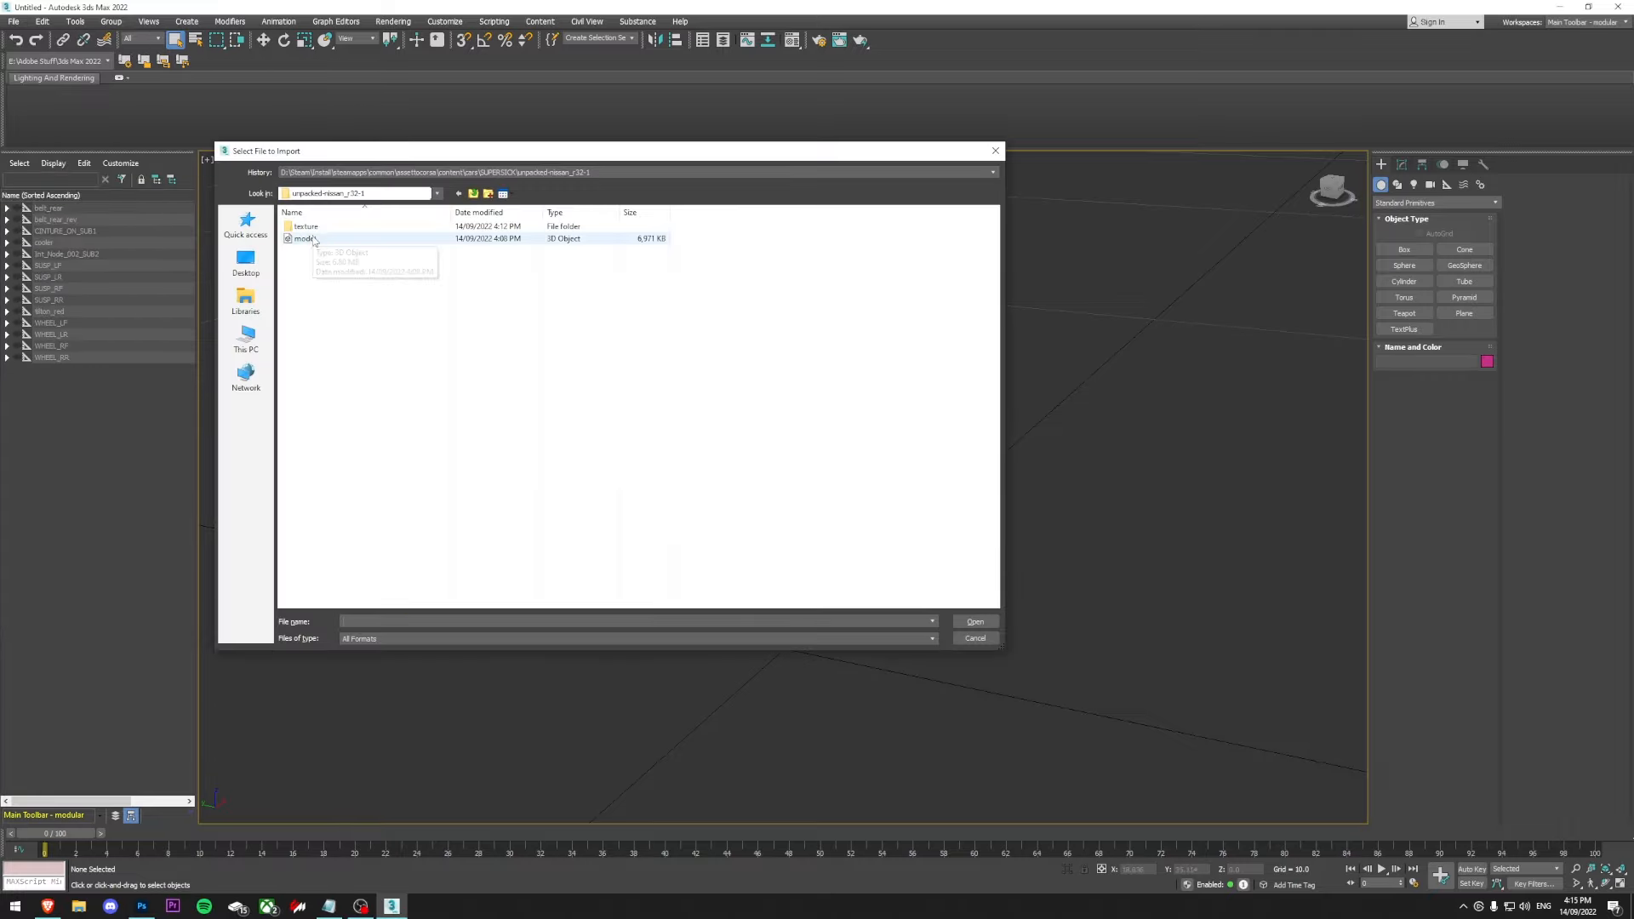
{"action": "double_click", "coordinate": [305, 239]}
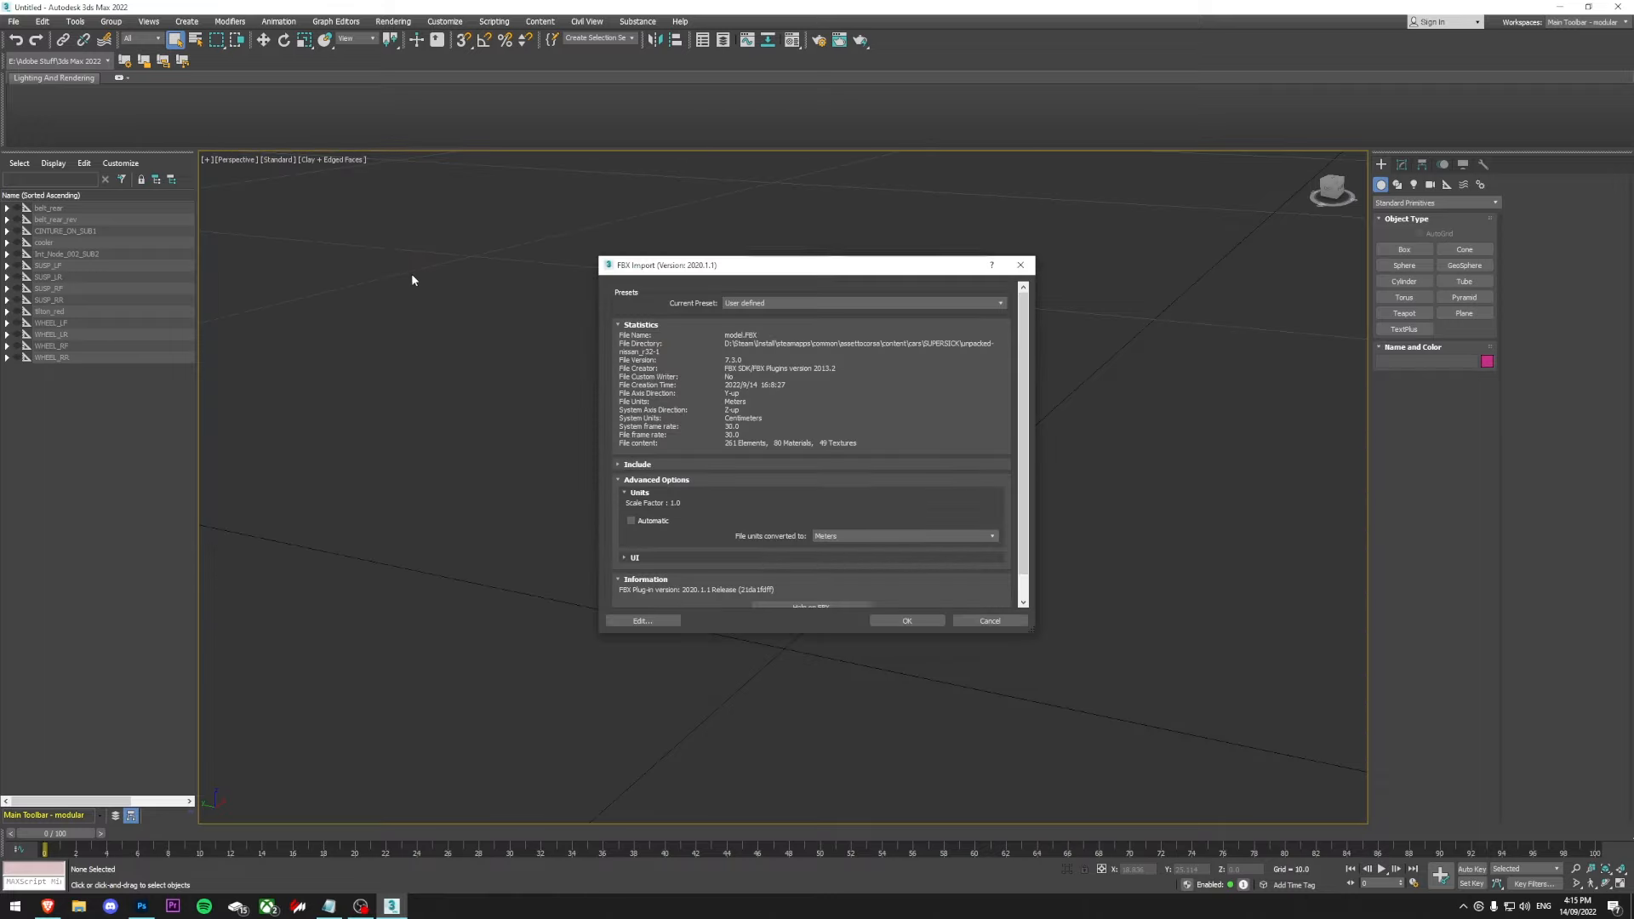
{"action": "left_click", "coordinate": [932, 621]}
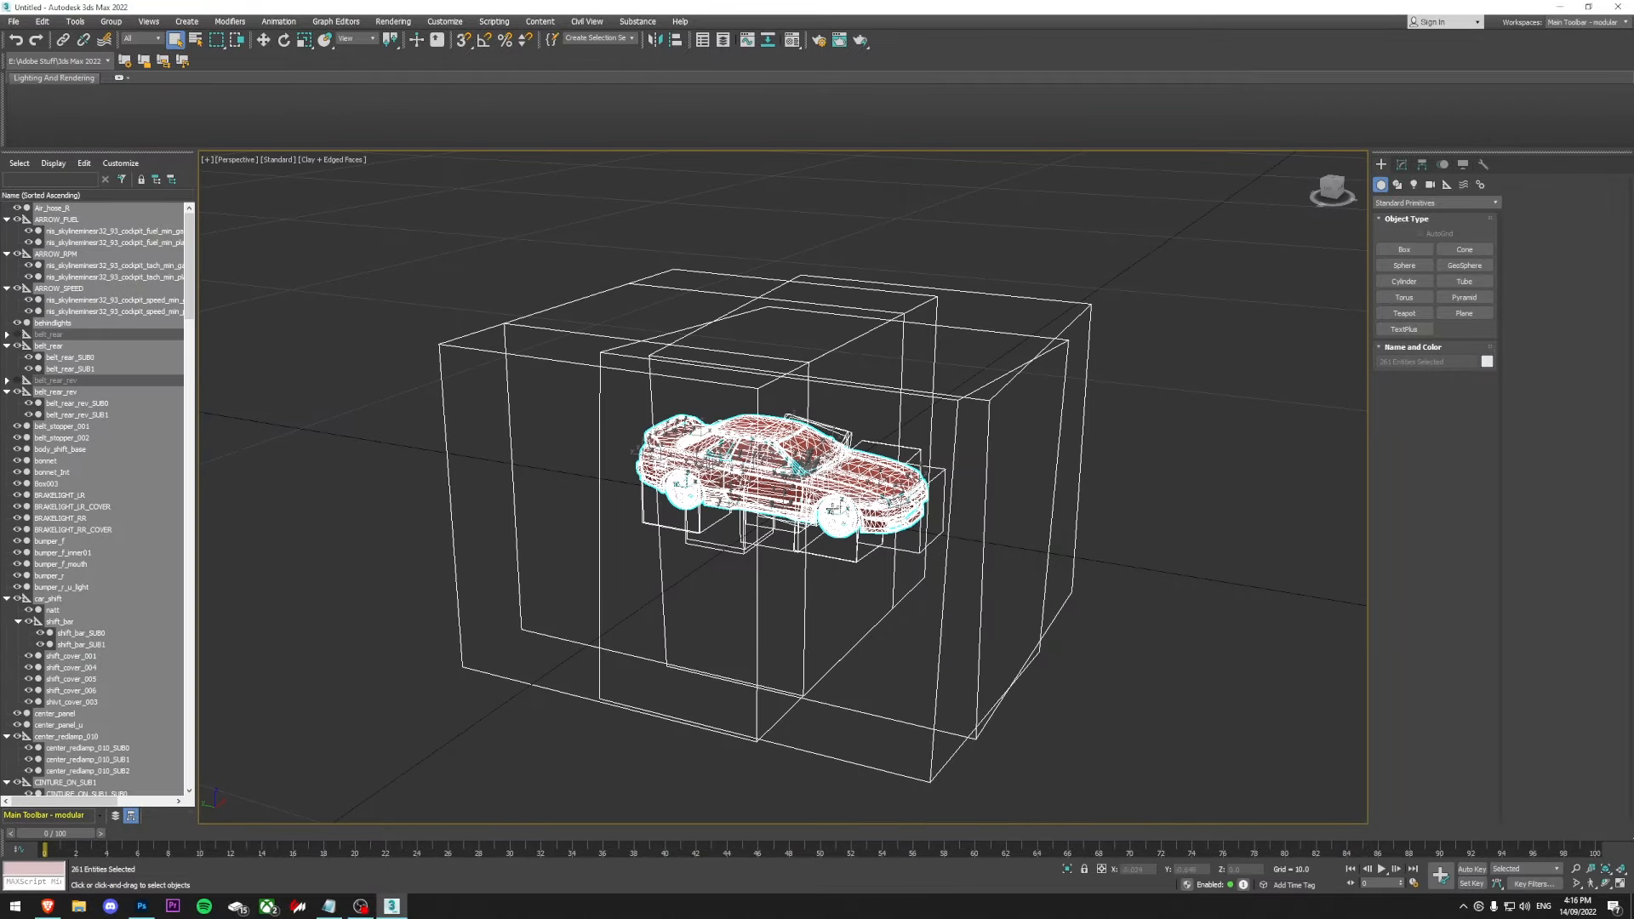
Step: Delete the hood, front bumper and other separate outer panels from the front end of the R32
{"action": "scroll", "coordinate": [852, 451], "scroll_direction": "up", "scroll_amount": 10}
{"action": "scroll", "coordinate": [851, 451], "scroll_direction": "down", "scroll_amount": 5}
{"action": "scroll", "coordinate": [968, 355], "scroll_direction": "up", "scroll_amount": 2}
{"action": "middle_click_drag", "start_coordinate": [968, 356], "coordinate": [1090, 455], "text": "alt"}
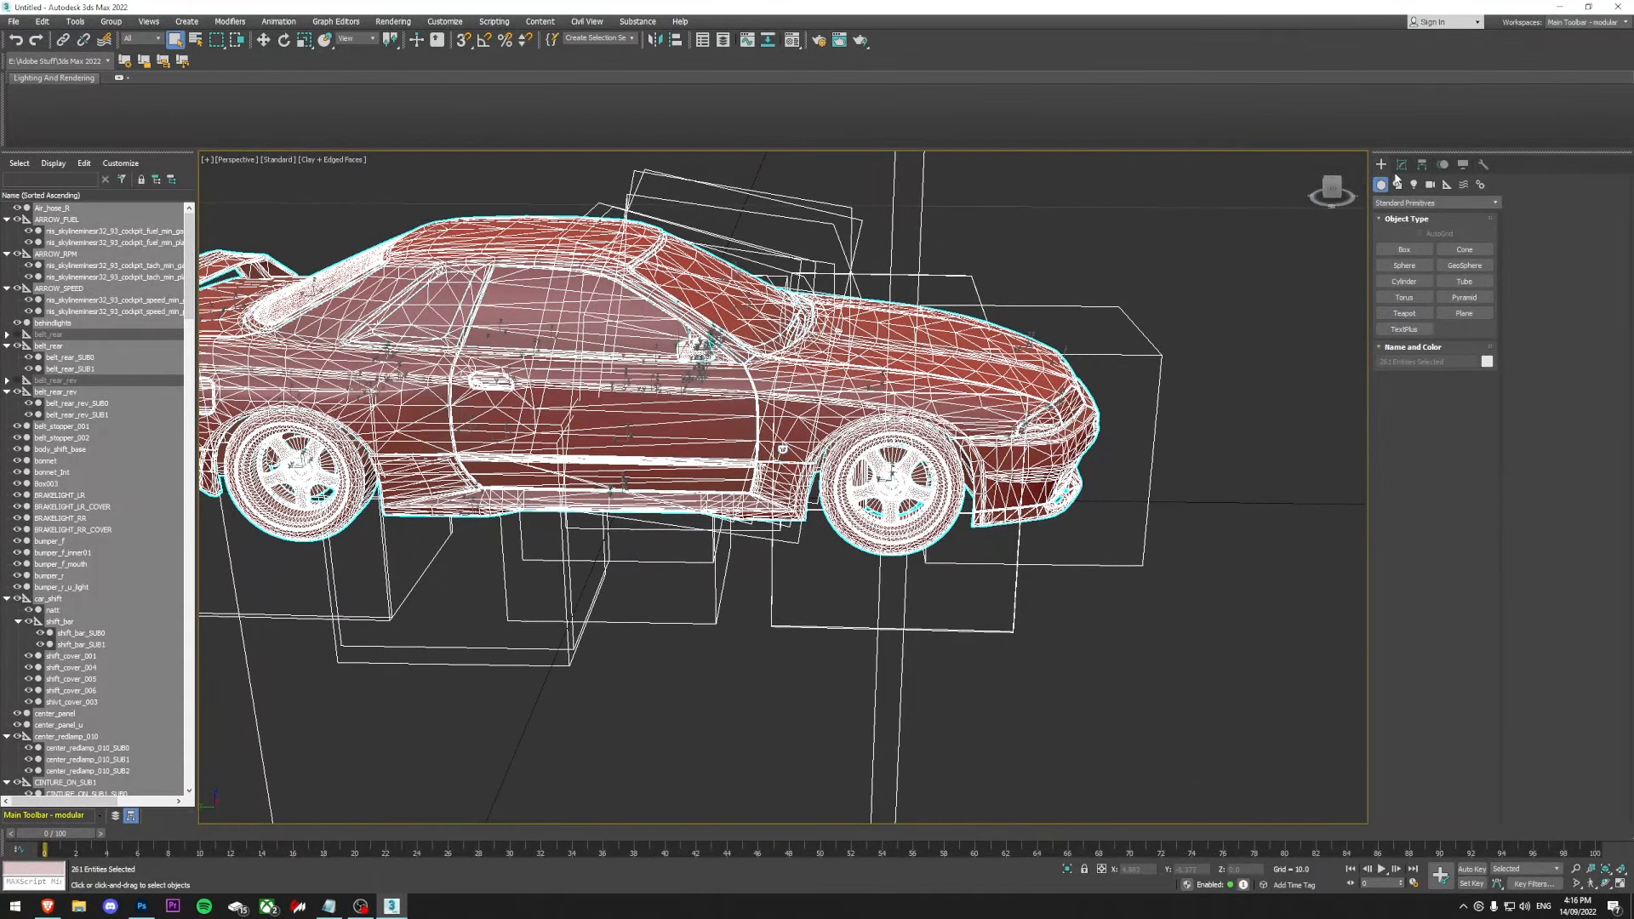
{"action": "left_click", "coordinate": [1403, 165]}
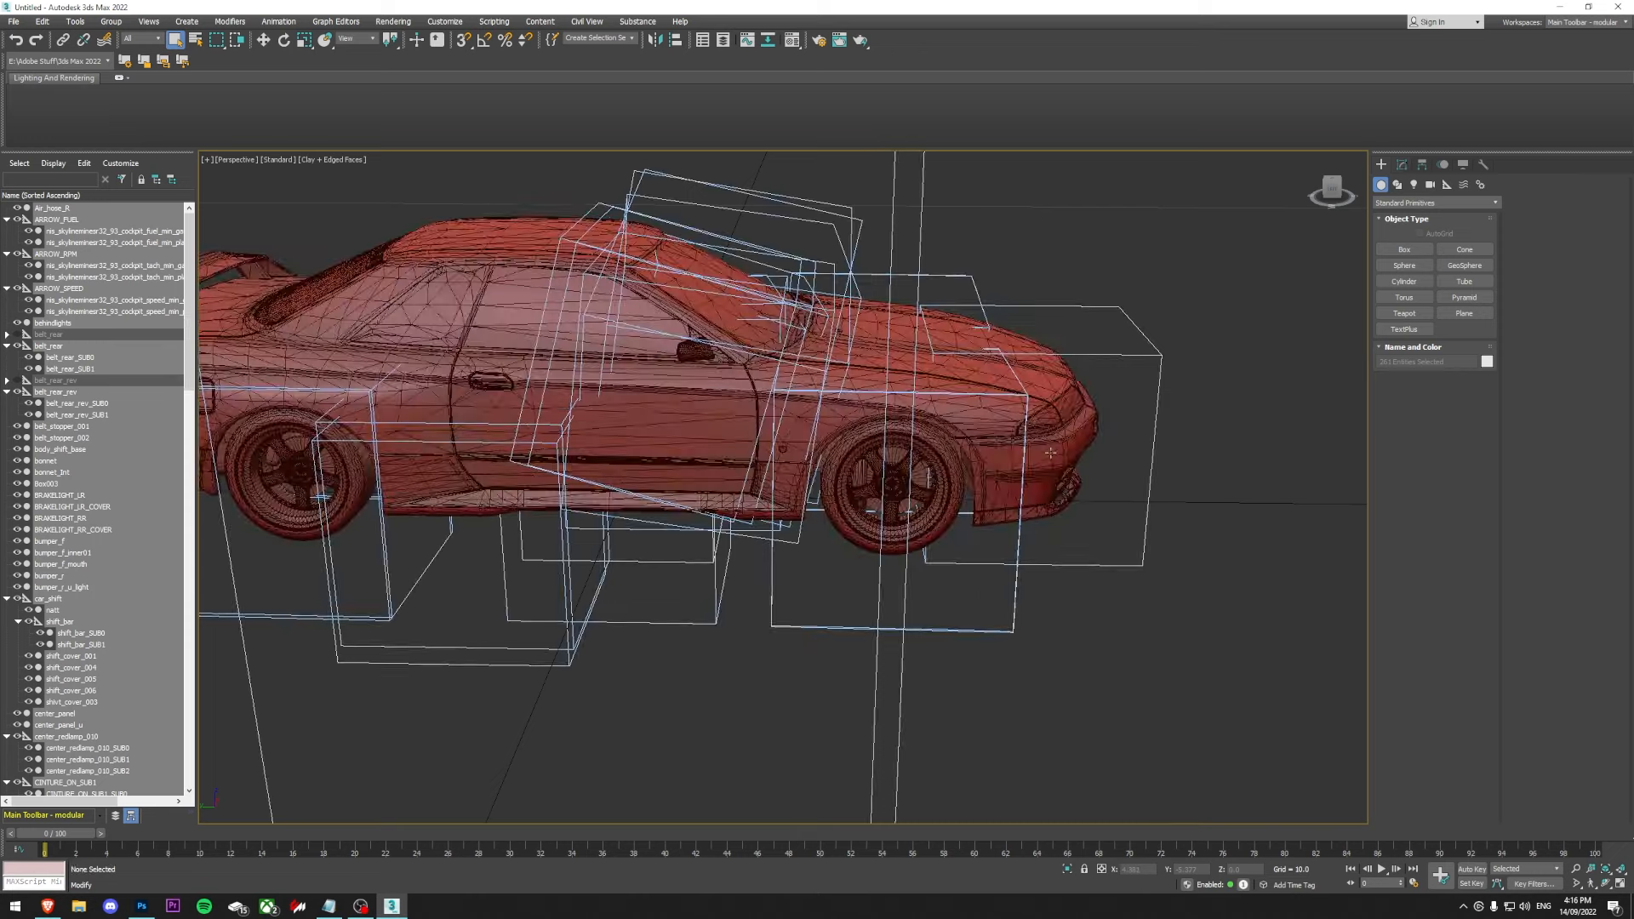
{"action": "left_click", "coordinate": [1054, 445]}
{"action": "key", "text": "Delete"}
{"action": "left_click", "coordinate": [1054, 445]}
{"action": "key", "text": "Delete"}
{"action": "left_click", "coordinate": [1056, 434]}
{"action": "key", "text": "Delete"}
{"action": "left_click", "coordinate": [1056, 419]}
{"action": "key", "text": "Delete"}
Step: Delete the front fender section of the R32's main body mesh at element level
{"action": "left_click", "coordinate": [1055, 444]}
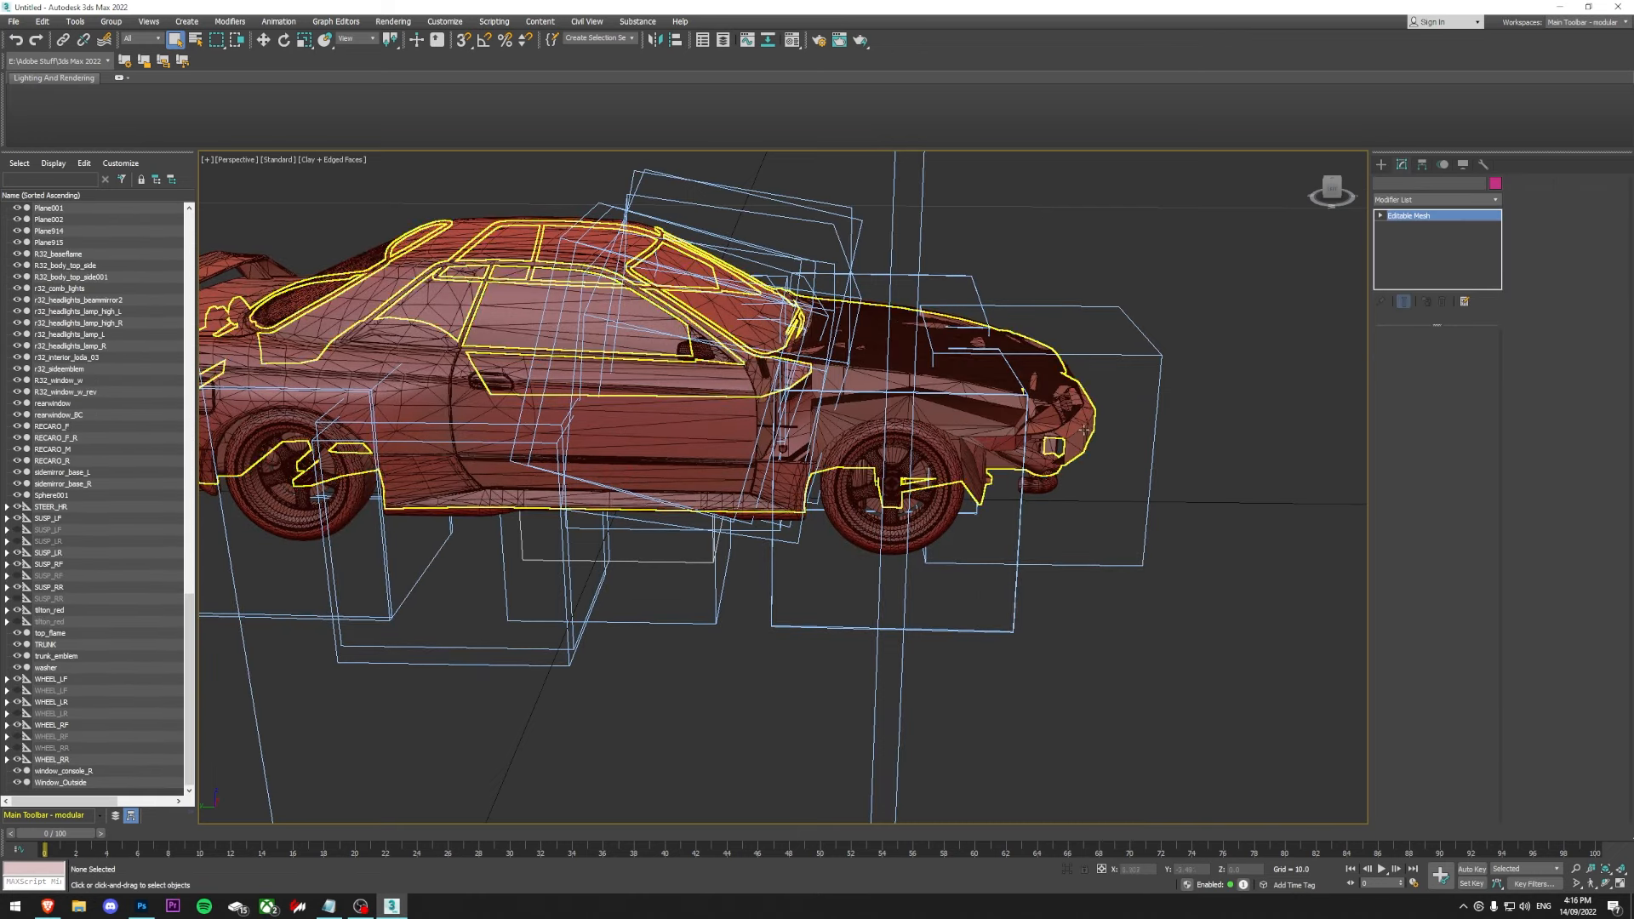
{"action": "left_click", "coordinate": [1464, 354]}
{"action": "left_click", "coordinate": [1051, 426]}
{"action": "key", "text": "Delete"}
{"action": "left_click", "coordinate": [1381, 165]}
{"action": "left_click", "coordinate": [962, 349]}
{"action": "key", "text": "Delete"}
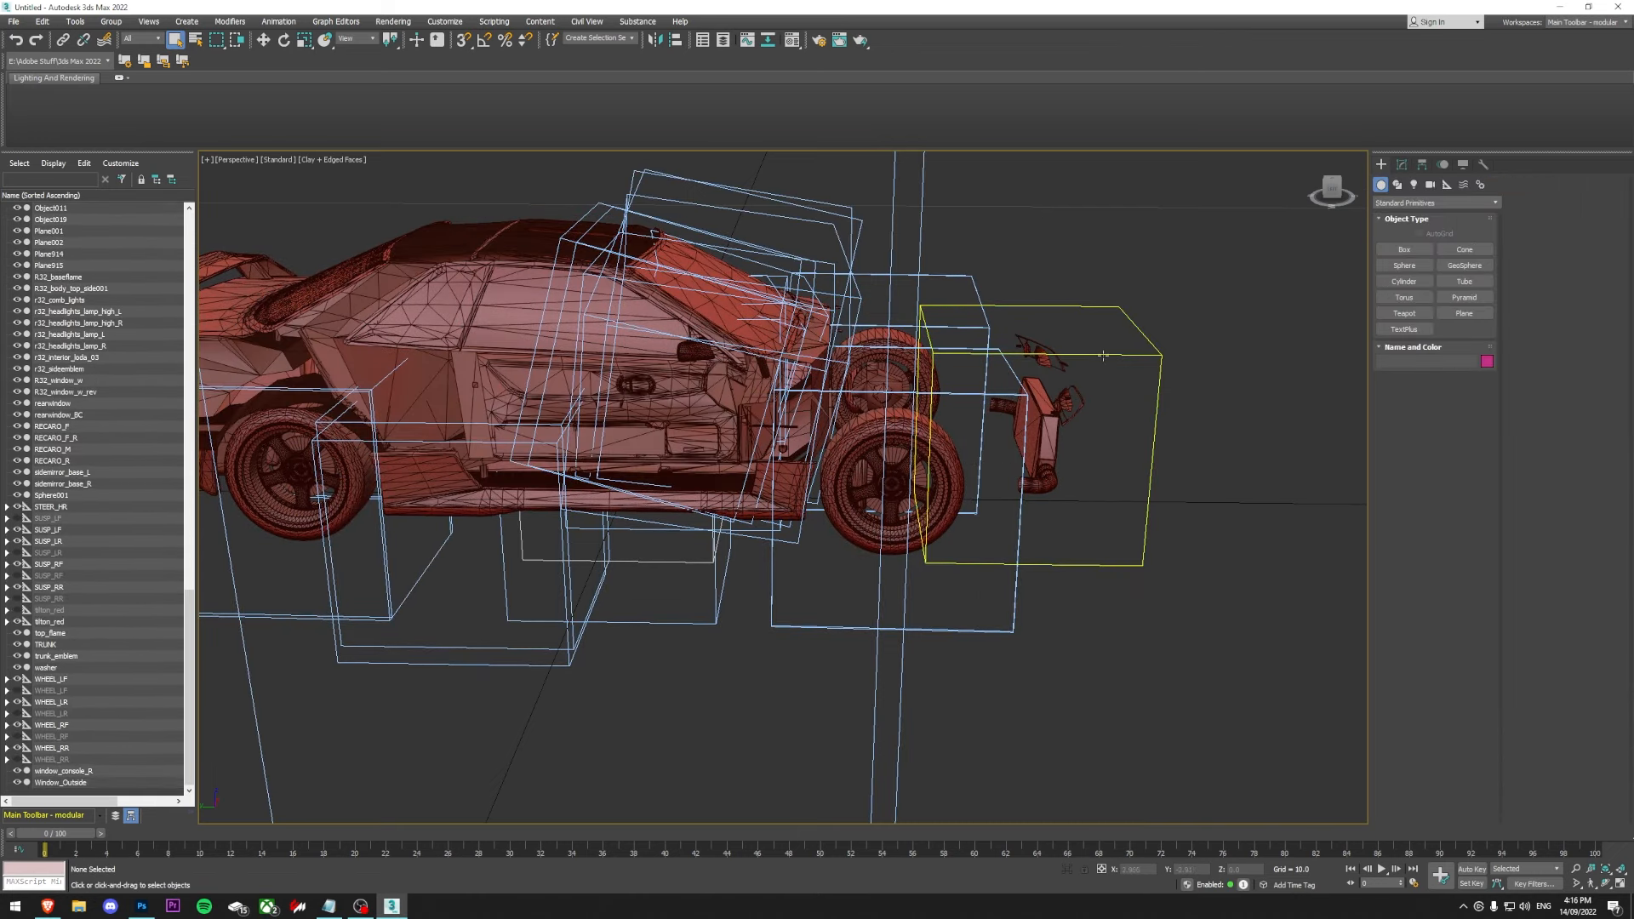
Step: Delete the remaining headlight and bumper pieces and the helper box ahead of the R32's front wheels
{"action": "left_click", "coordinate": [1058, 368]}
{"action": "left_click", "coordinate": [1403, 165]}
{"action": "left_click", "coordinate": [1463, 355]}
{"action": "key", "text": "Delete"}
{"action": "left_click", "coordinate": [1380, 165]}
{"action": "left_click_drag", "start_coordinate": [1001, 347], "coordinate": [1149, 453]}
{"action": "key", "text": "Delete"}
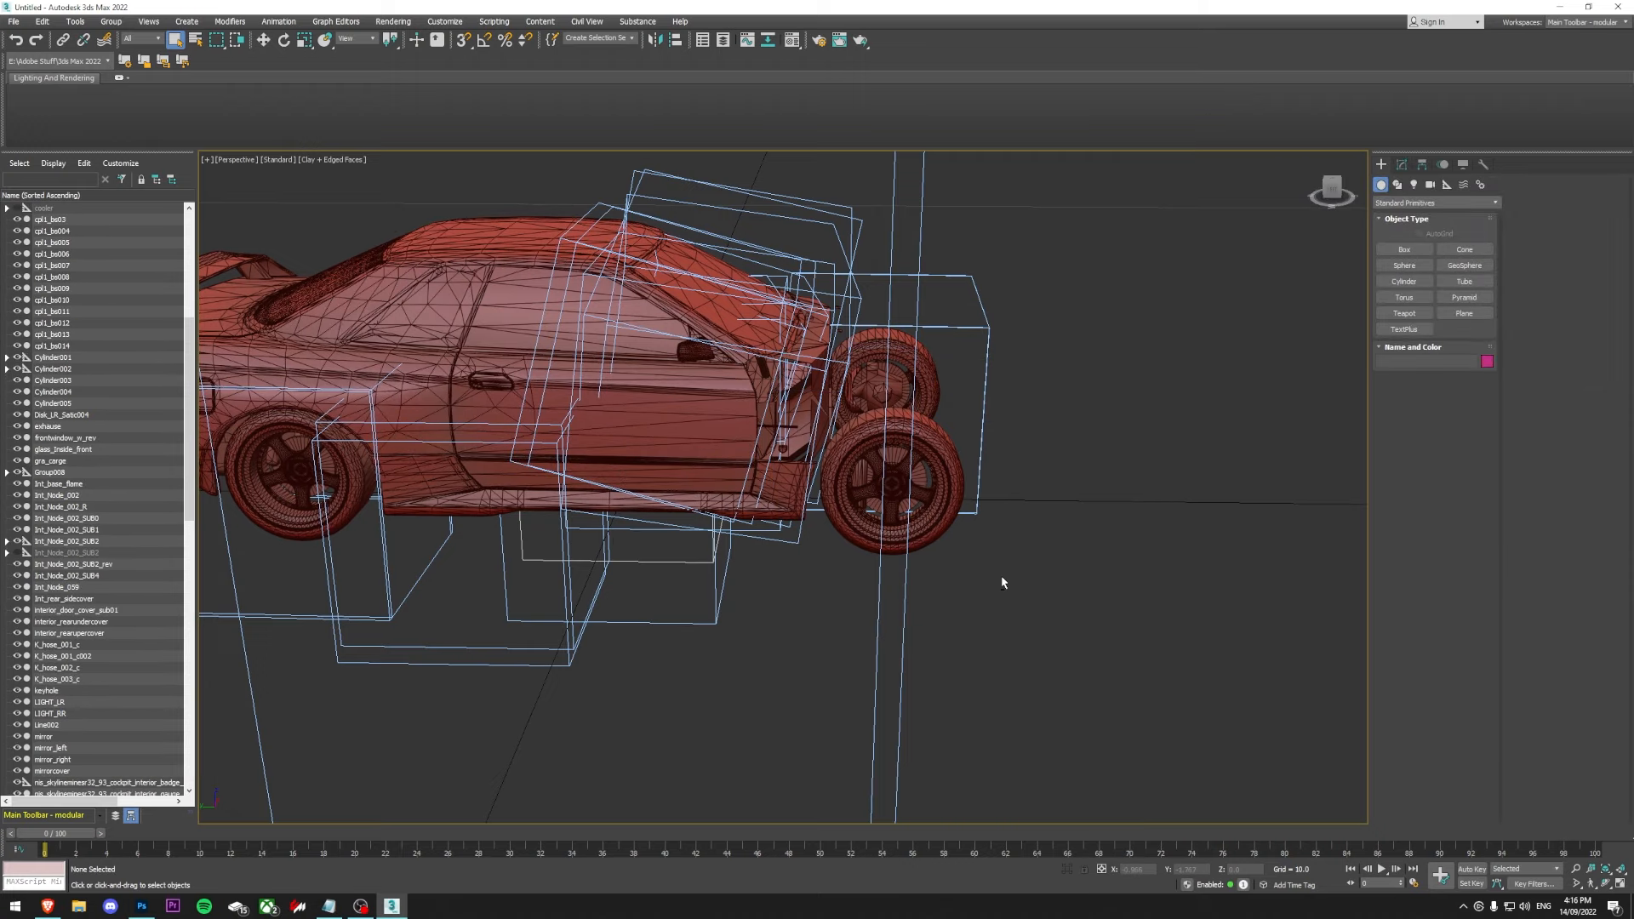
Step: Delete the R32's front wheels, the loose engine-bay parts and the helper boxes around and below the cabin
{"action": "middle_click_drag", "start_coordinate": [989, 581], "coordinate": [1011, 588], "text": "alt"}
{"action": "left_click_drag", "start_coordinate": [1011, 587], "coordinate": [903, 375]}
{"action": "key", "text": "Delete"}
{"action": "left_click_drag", "start_coordinate": [912, 364], "coordinate": [864, 464]}
{"action": "key", "text": "Delete"}
{"action": "middle_click_drag", "start_coordinate": [890, 421], "coordinate": [886, 452], "text": "alt"}
{"action": "left_click_drag", "start_coordinate": [868, 452], "coordinate": [776, 459]}
{"action": "key", "text": "Delete"}
{"action": "key", "text": "Delete"}
{"action": "left_click_drag", "start_coordinate": [761, 652], "coordinate": [451, 630]}
{"action": "key", "text": "Delete"}
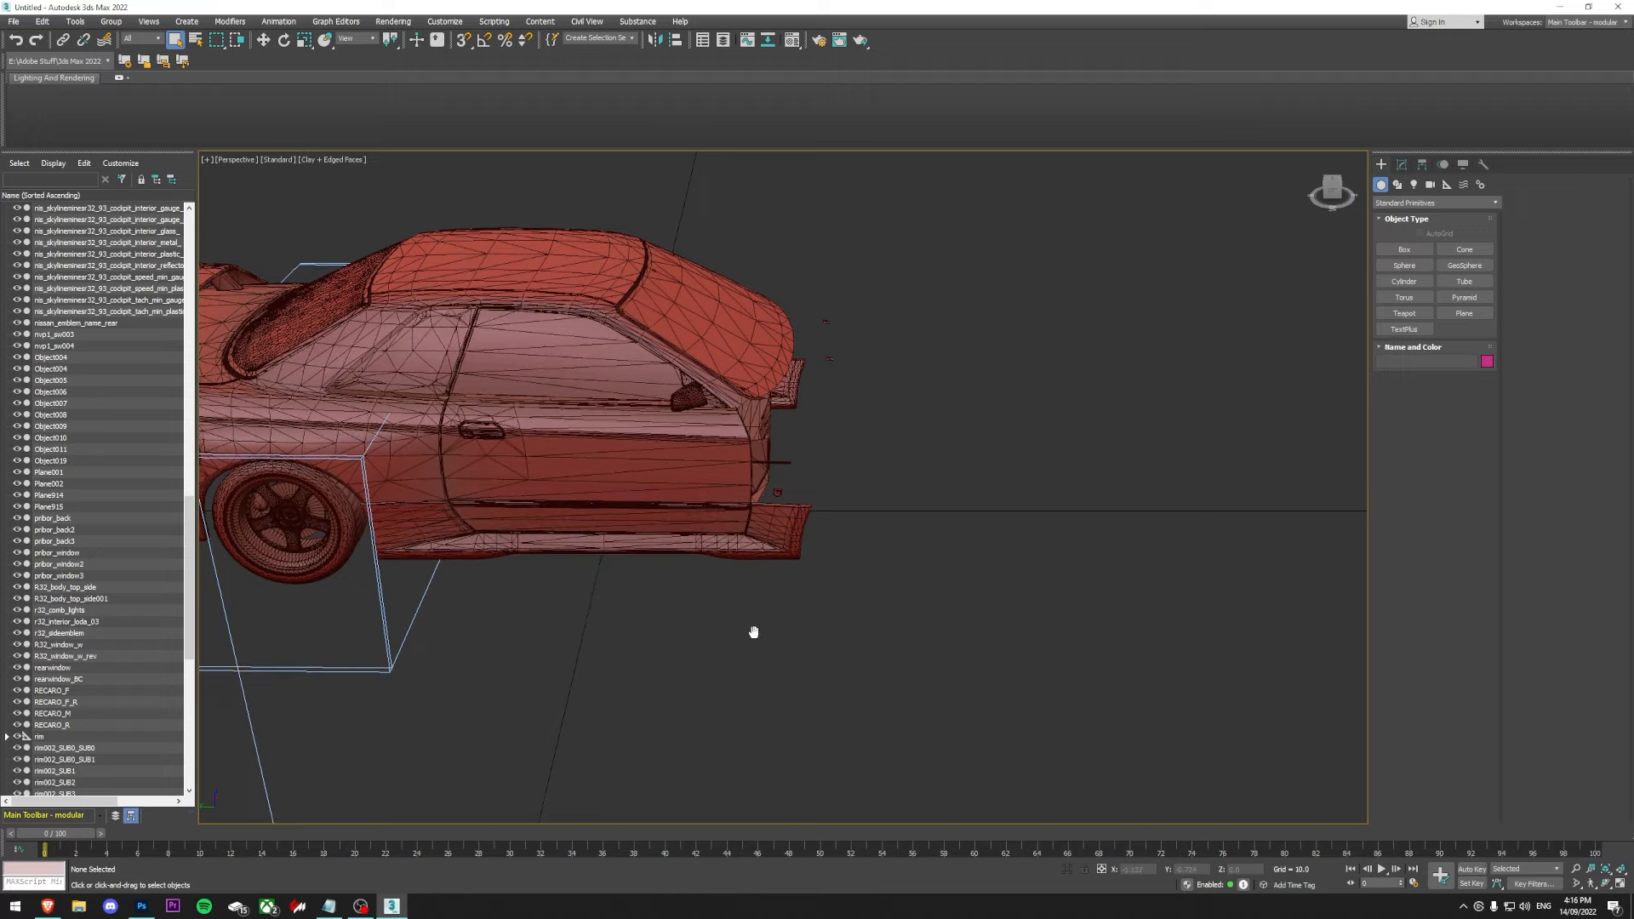
Step: Delete the small leftover parts floating in front of the R32's windshield and door
{"action": "middle_click_drag", "start_coordinate": [760, 632], "coordinate": [708, 620]}
{"action": "left_click_drag", "start_coordinate": [813, 291], "coordinate": [769, 355]}
{"action": "key", "text": "Delete"}
{"action": "left_click_drag", "start_coordinate": [787, 432], "coordinate": [696, 466]}
{"action": "left_click", "coordinate": [1402, 165]}
{"action": "left_click", "coordinate": [1449, 354]}
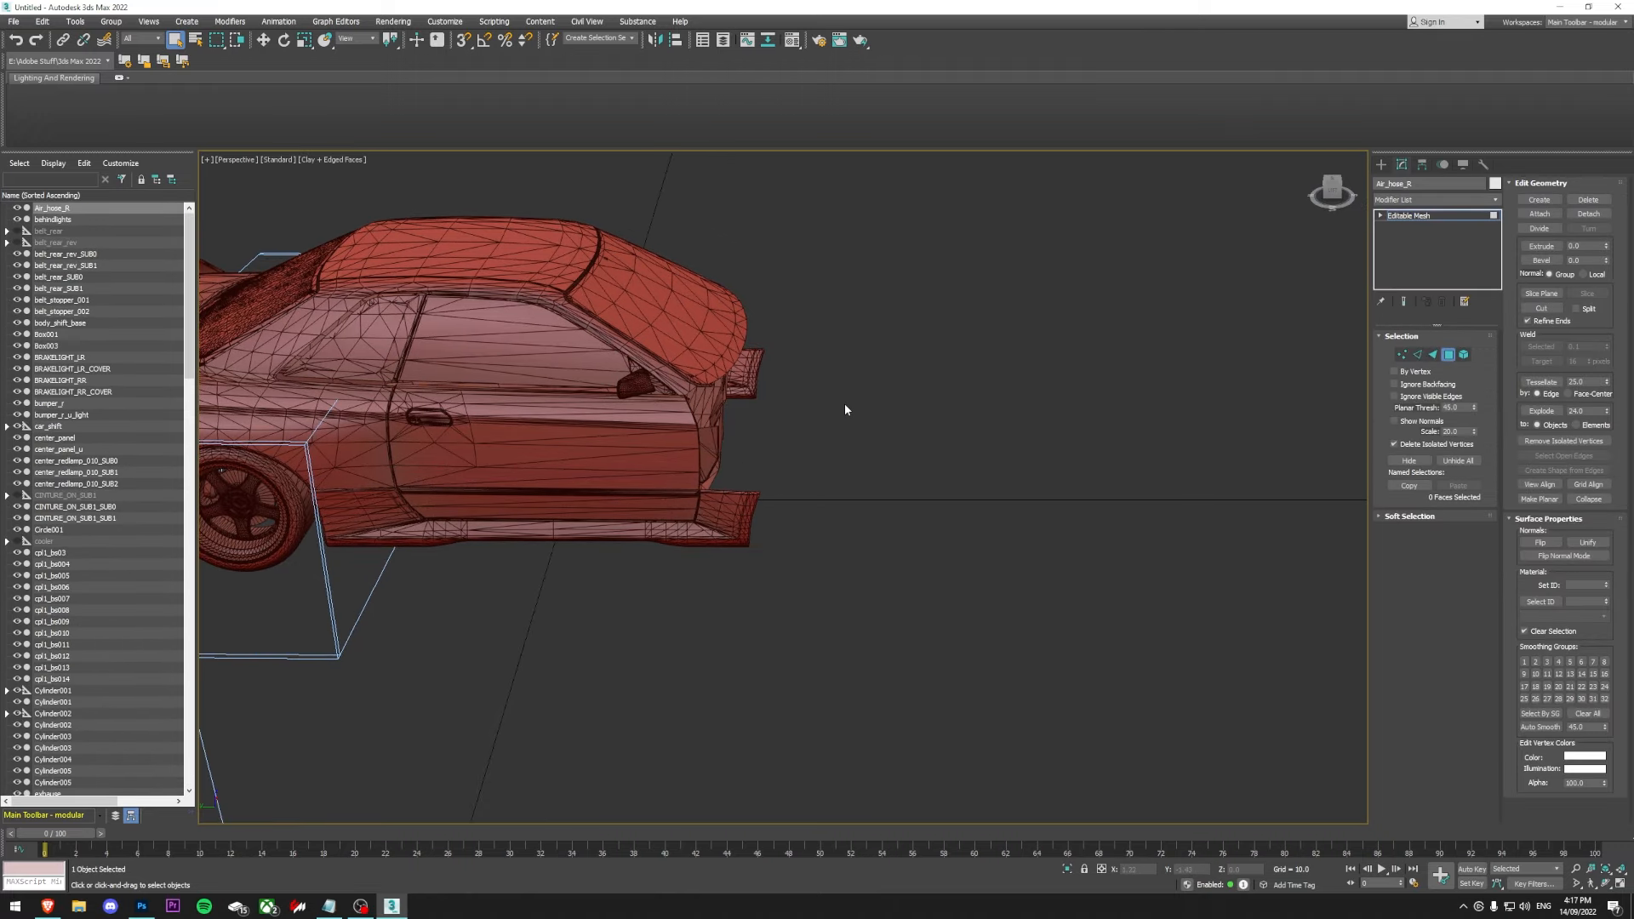
{"action": "scroll", "coordinate": [844, 404], "scroll_direction": "down", "scroll_amount": 5}
{"action": "left_click", "coordinate": [1382, 166]}
{"action": "left_click_drag", "start_coordinate": [1175, 493], "coordinate": [1055, 554]}
{"action": "key", "text": "Delete"}
Step: Delete the helper boxes around the R32's rear wheels
{"action": "scroll", "coordinate": [865, 375], "scroll_direction": "up", "scroll_amount": 5}
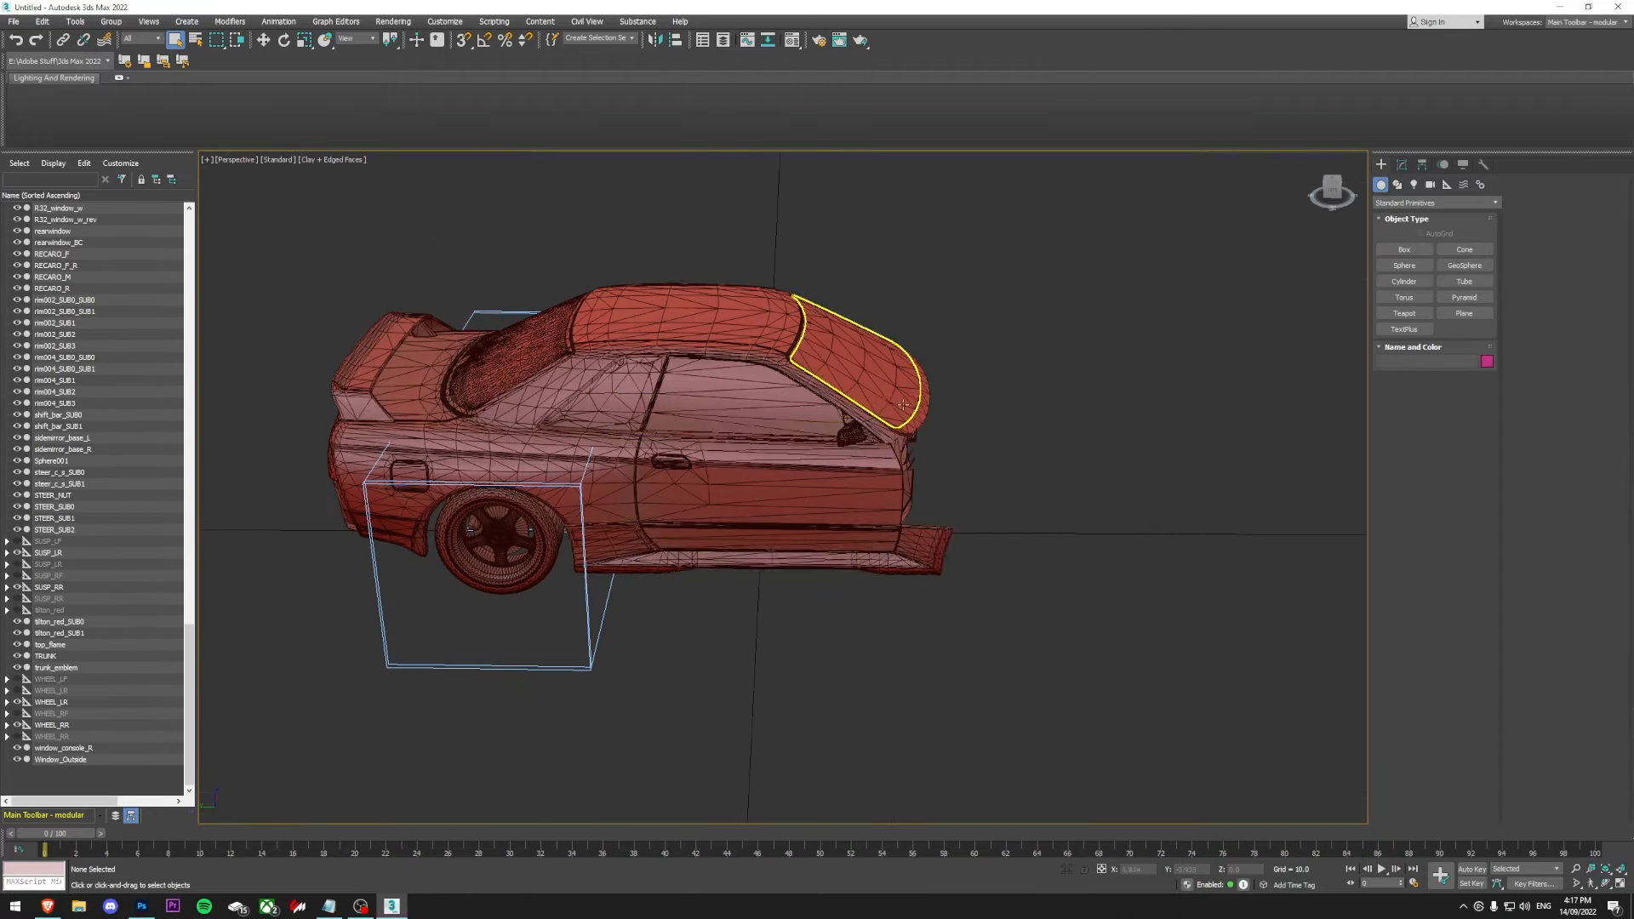
{"action": "middle_click_drag", "start_coordinate": [864, 374], "coordinate": [858, 336], "text": "alt"}
{"action": "left_click_drag", "start_coordinate": [651, 707], "coordinate": [606, 617]}
{"action": "right_click", "coordinate": [565, 588]}
{"action": "right_click", "coordinate": [145, 577]}
{"action": "left_click", "coordinate": [106, 558]}
{"action": "key", "text": "Delete"}
Step: Delete both rear wheels and the leftover rim piece from the R32, keeping the exhaust
{"action": "left_click_drag", "start_coordinate": [493, 681], "coordinate": [566, 579]}
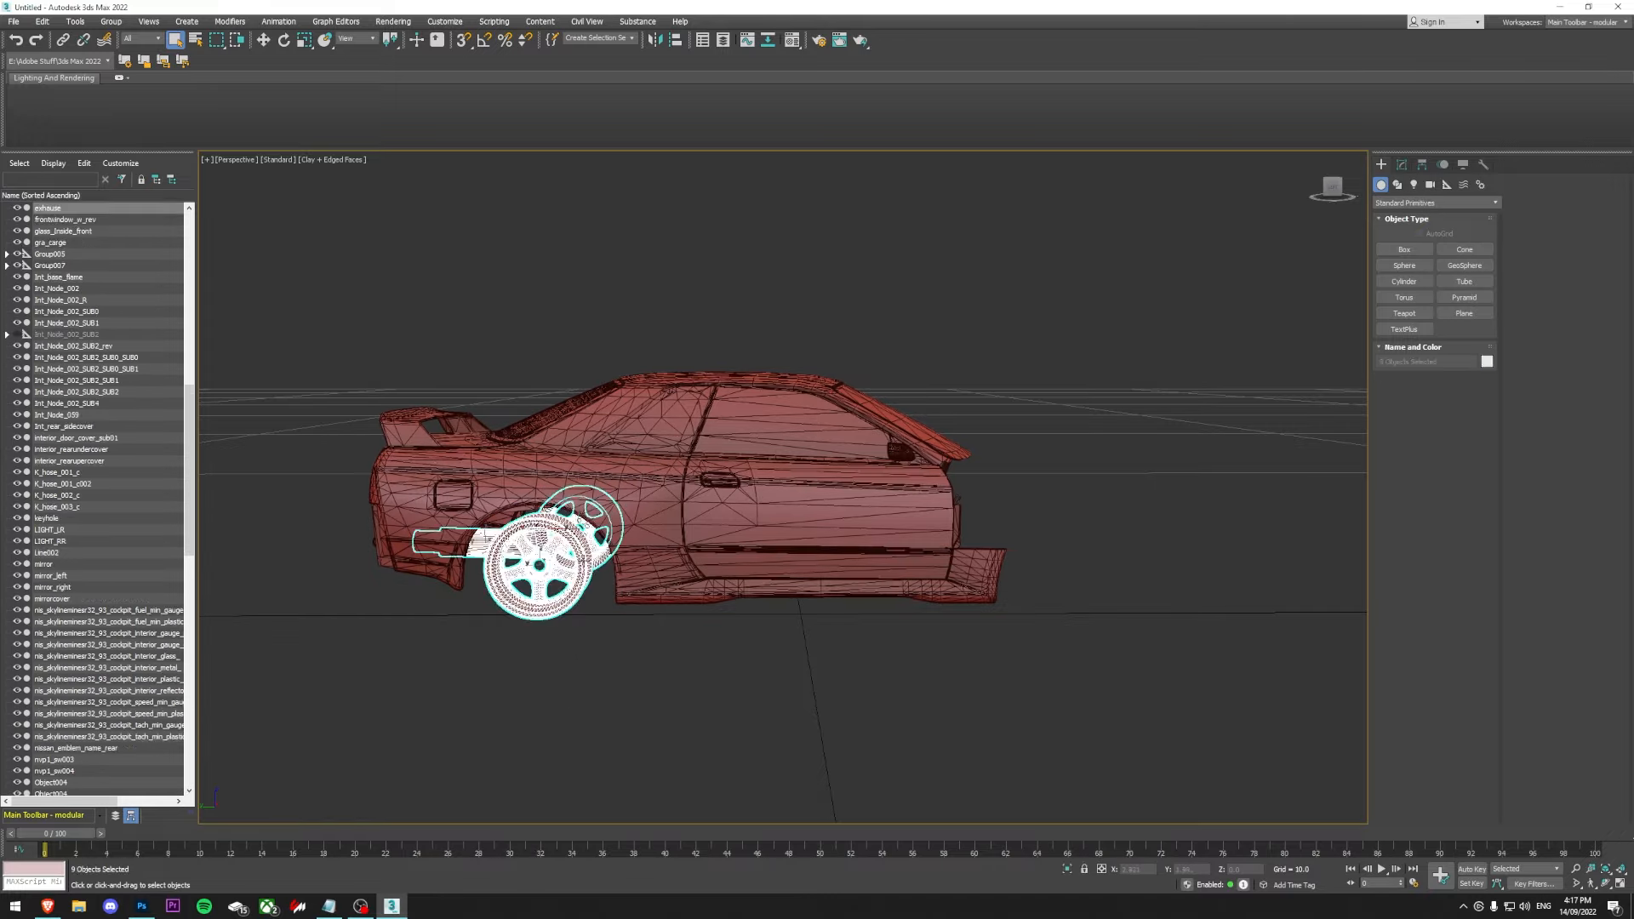
{"action": "key", "text": "Delete"}
{"action": "left_click", "coordinate": [579, 528]}
{"action": "key", "text": "ctrl+z"}
{"action": "key", "text": "ctrl+z"}
{"action": "key", "text": "Delete"}
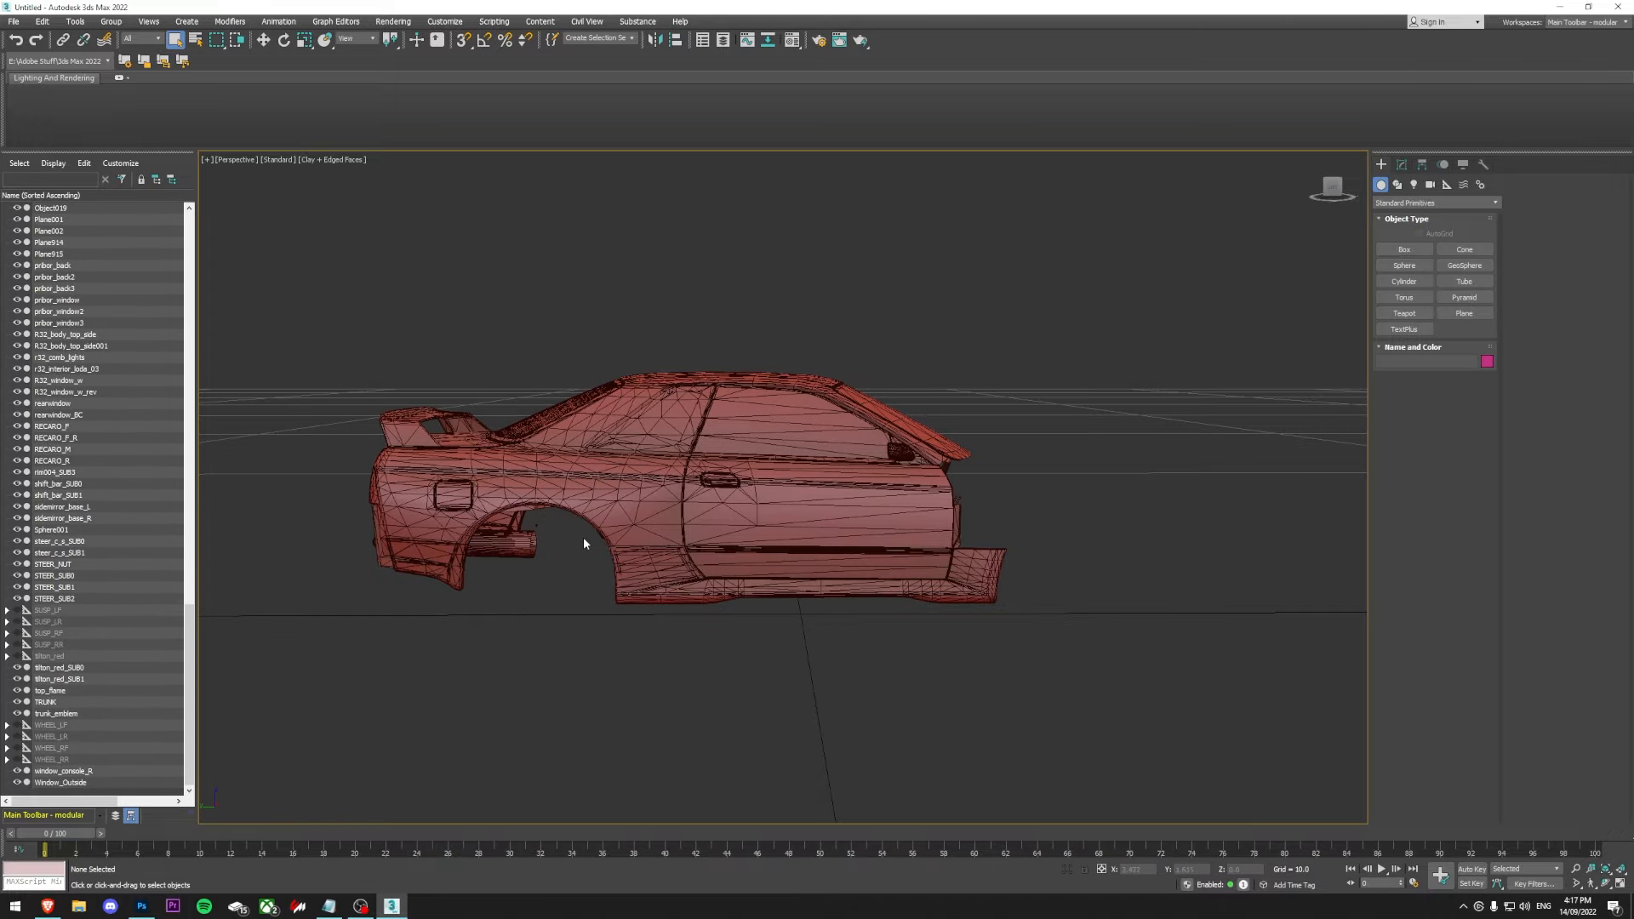
{"action": "left_click", "coordinate": [584, 536]}
{"action": "key", "text": "Delete"}
Step: Select the whole remaining R32 body and hide it
{"action": "middle_click_drag", "start_coordinate": [548, 606], "coordinate": [1005, 643], "text": "alt"}
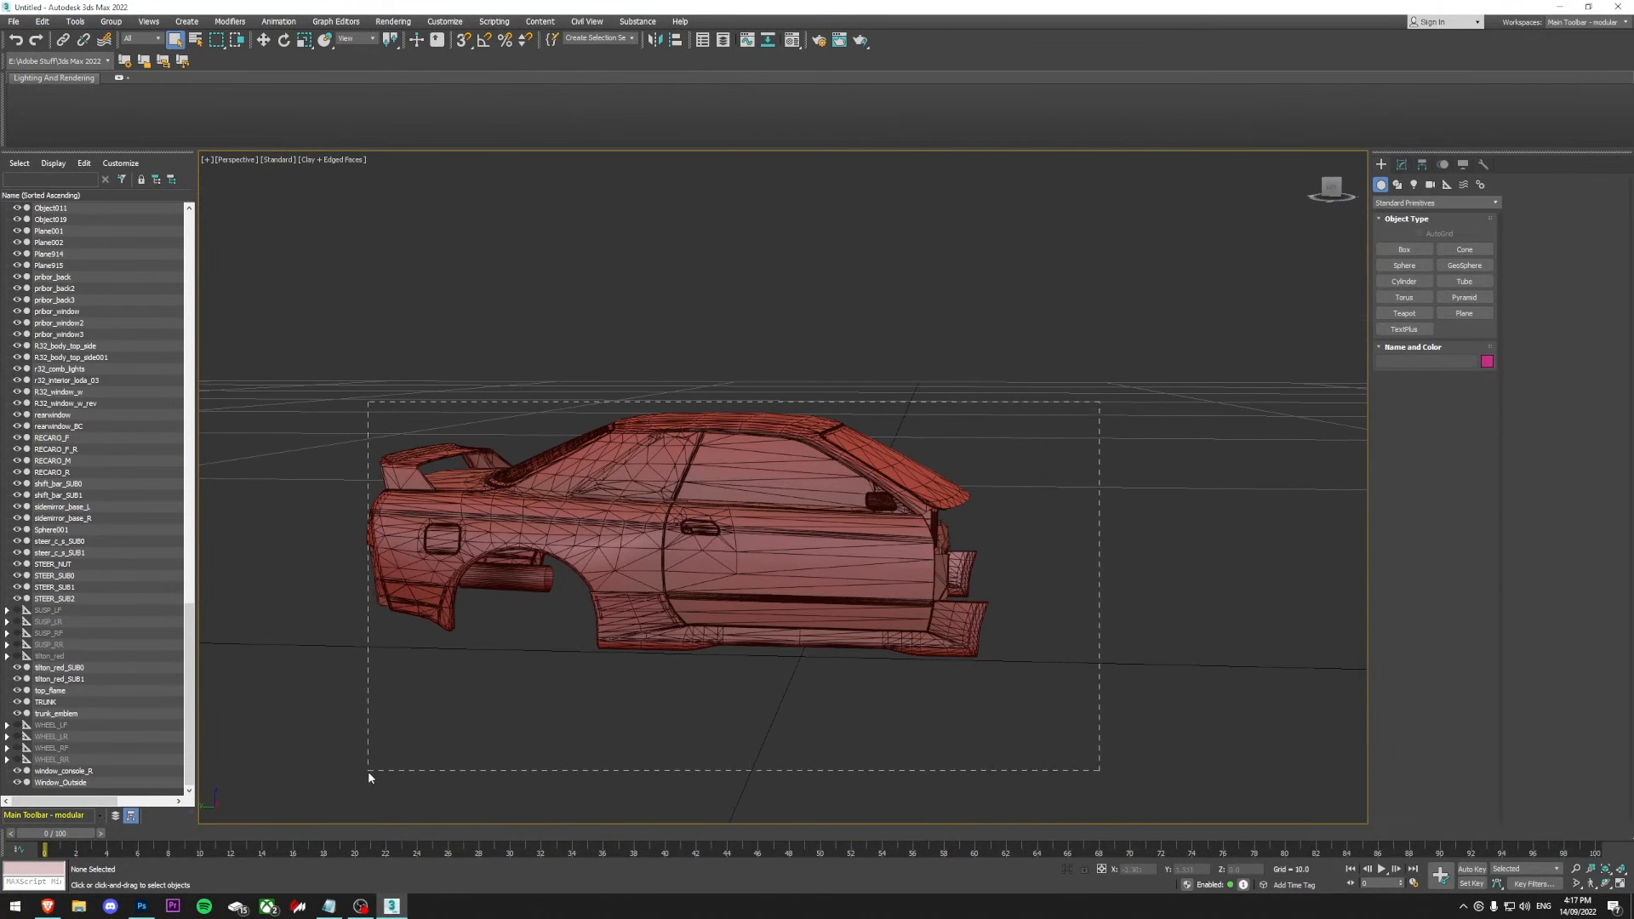
{"action": "left_click_drag", "start_coordinate": [370, 770], "coordinate": [370, 769]}
{"action": "right_click", "coordinate": [686, 506]}
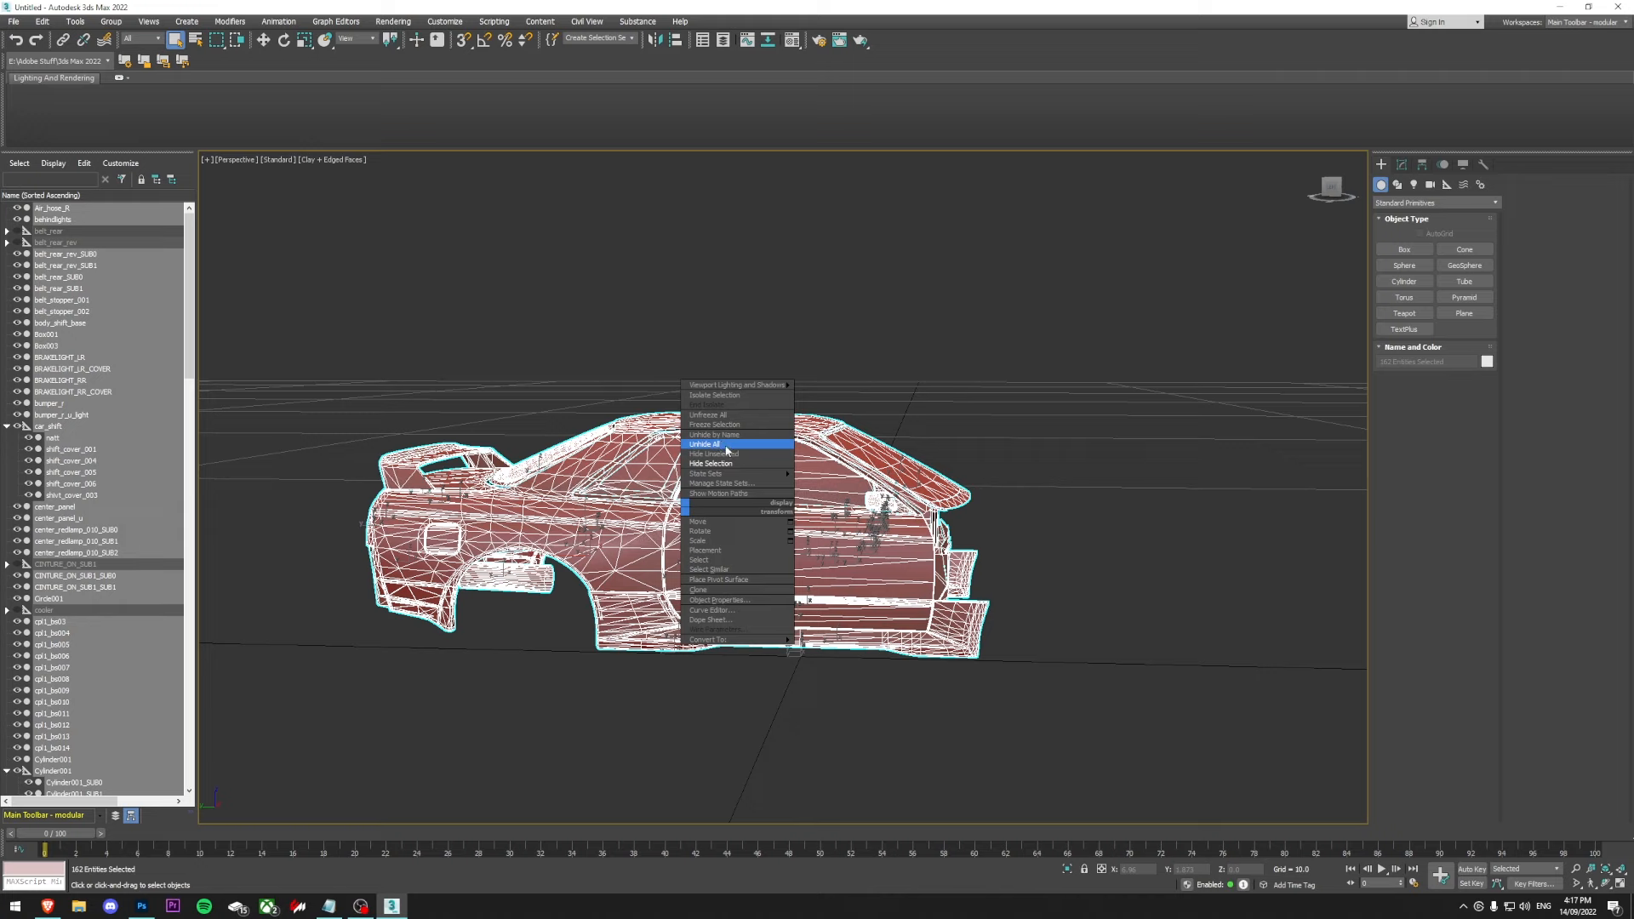
{"action": "left_click", "coordinate": [726, 446]}
{"action": "right_click", "coordinate": [764, 534]}
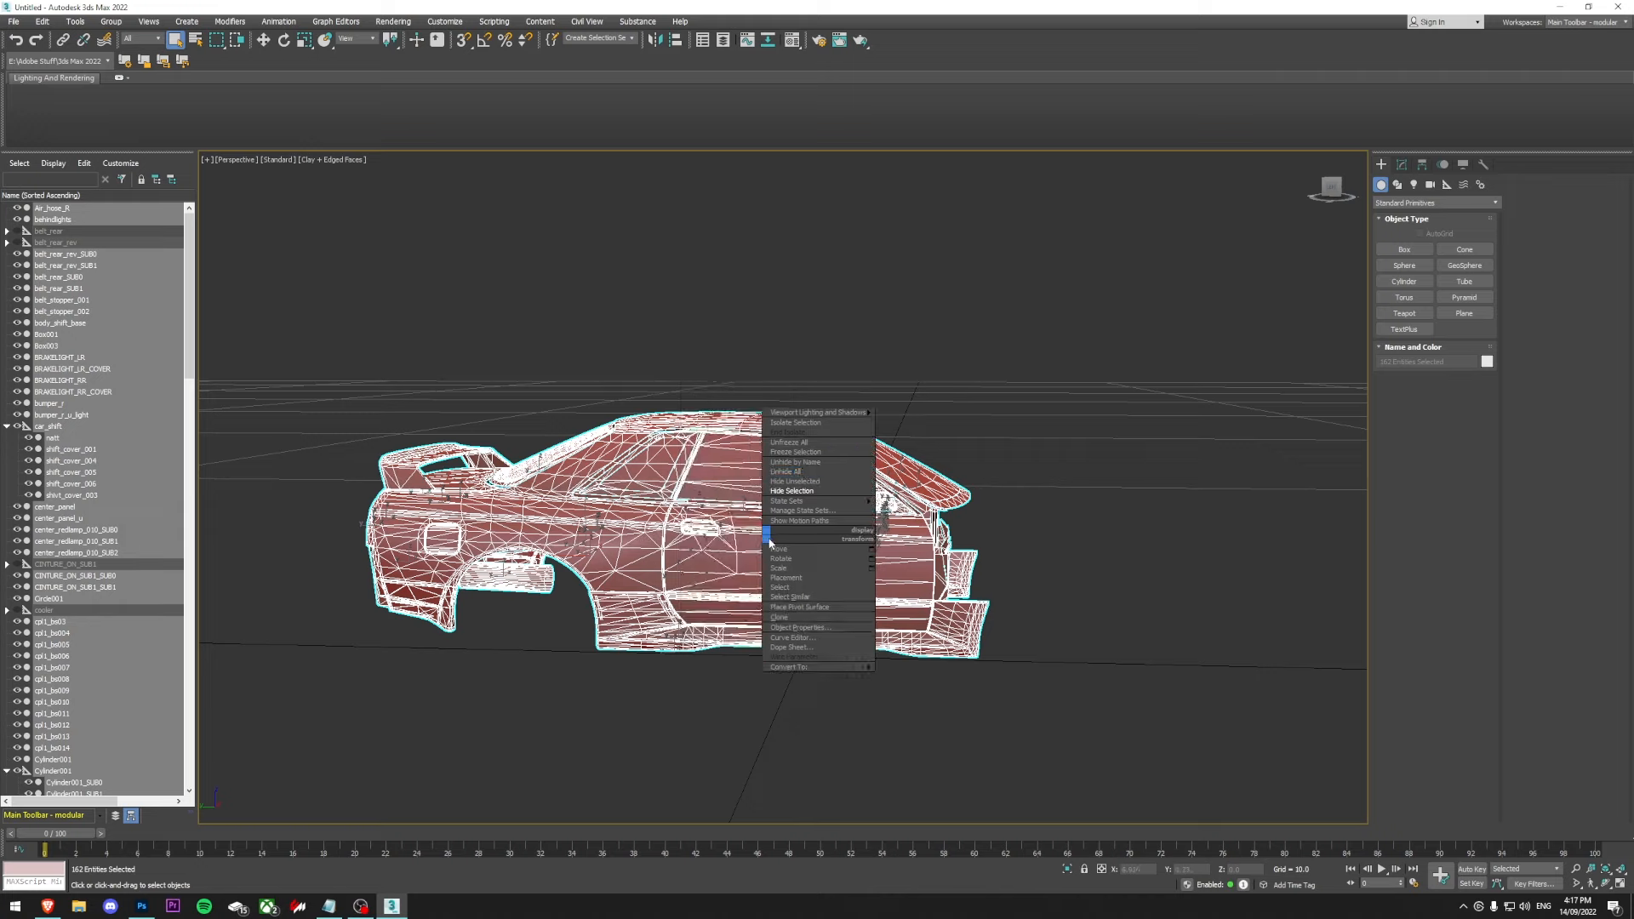
{"action": "left_click", "coordinate": [770, 483]}
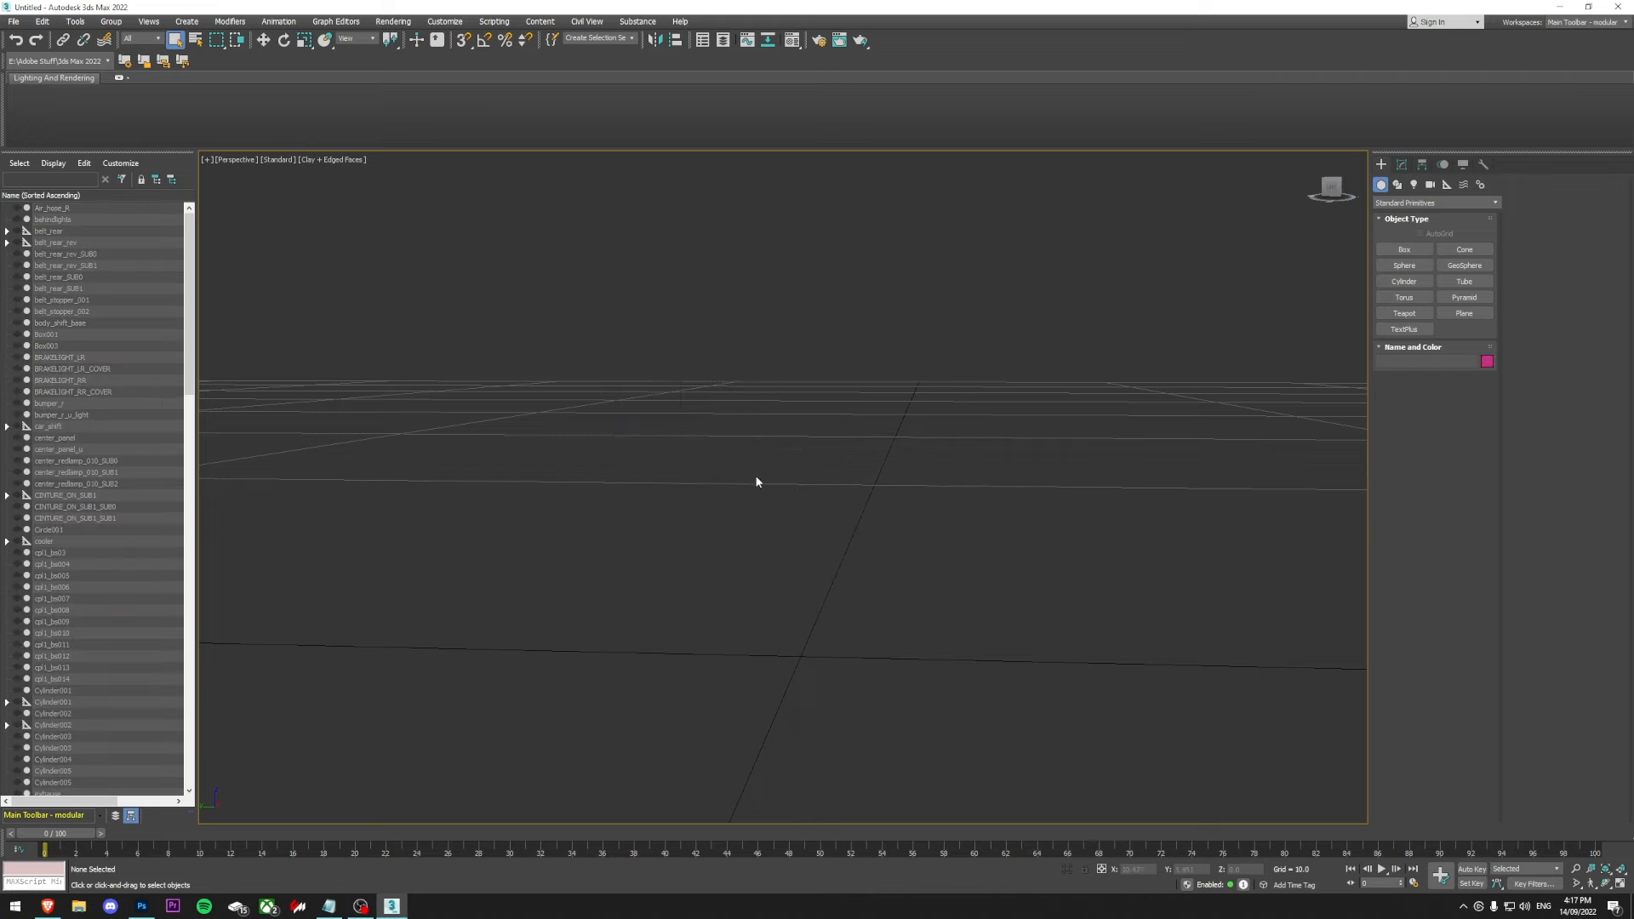
Step: Import the model FBX from the unpacked-nissan_silvia_s13 folder with its file units converted to Meters
{"action": "left_click", "coordinate": [14, 21]}
{"action": "mouse_move", "coordinate": [48, 195]}
{"action": "left_click", "coordinate": [183, 198]}
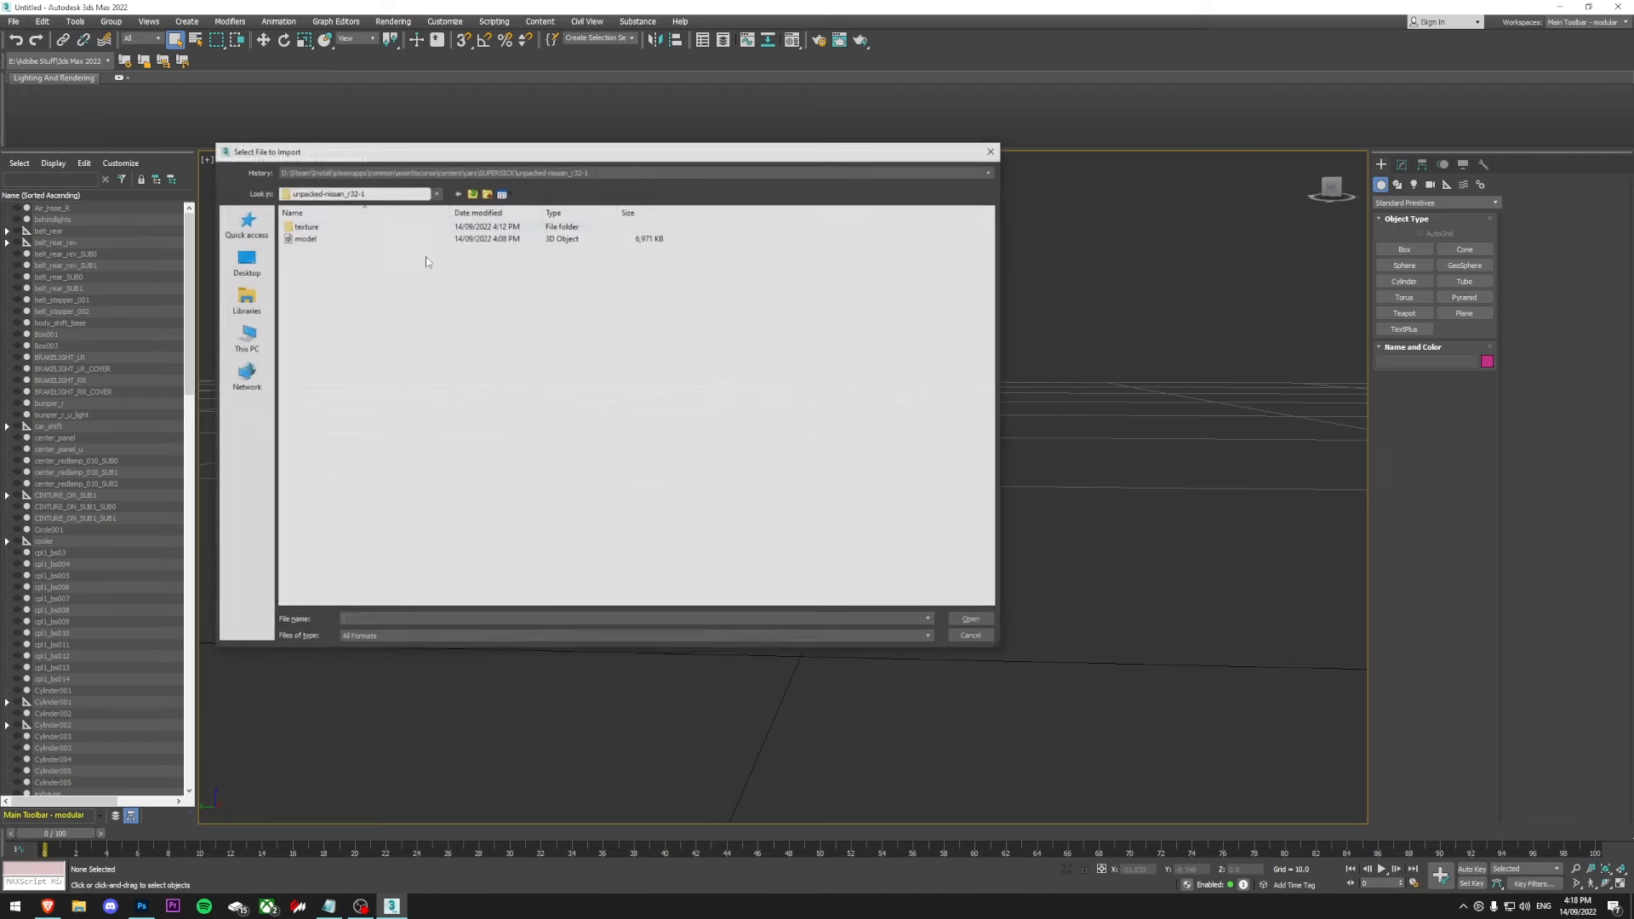
{"action": "left_click", "coordinate": [474, 195]}
{"action": "left_click", "coordinate": [474, 195]}
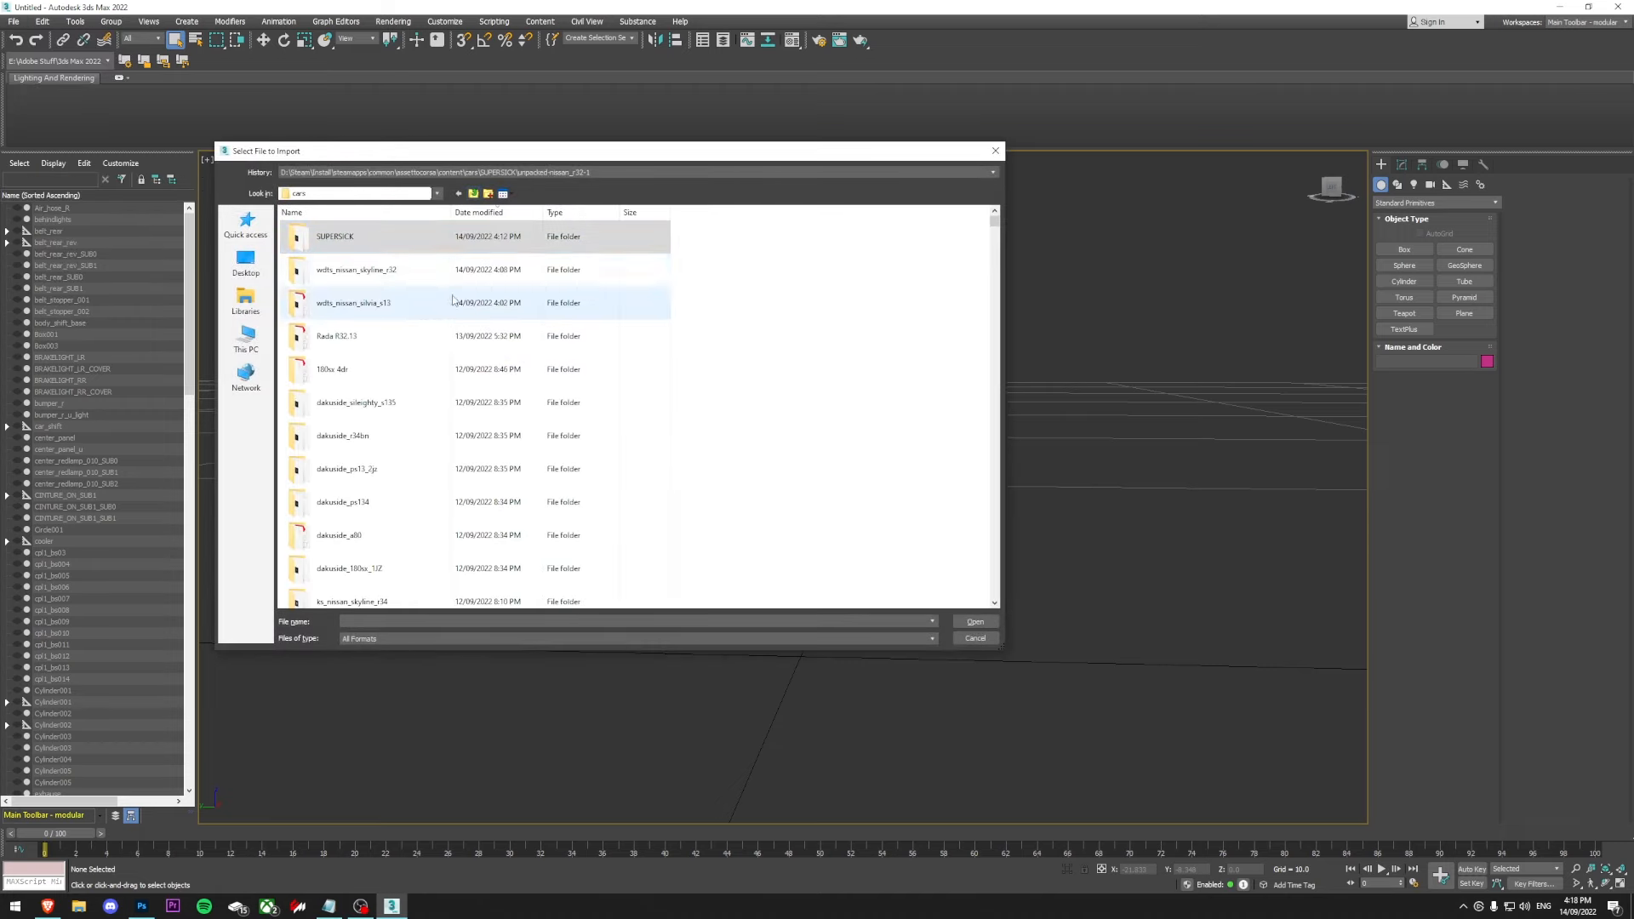
{"action": "double_click", "coordinate": [426, 307]}
{"action": "double_click", "coordinate": [377, 277]}
{"action": "double_click", "coordinate": [329, 230]}
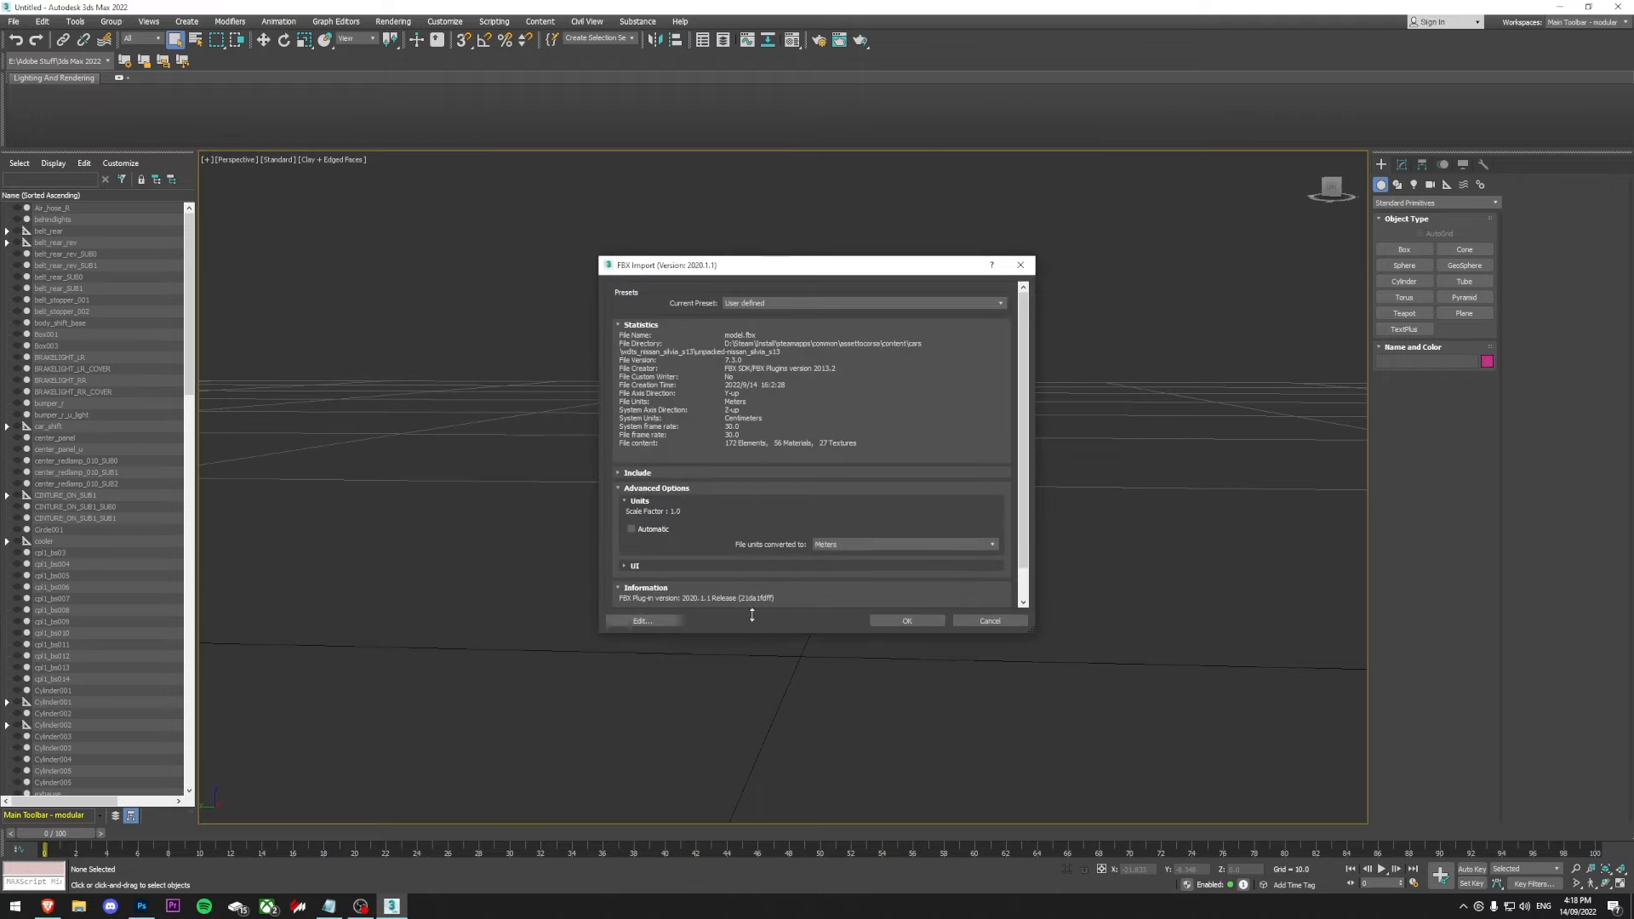
{"action": "left_click", "coordinate": [940, 621]}
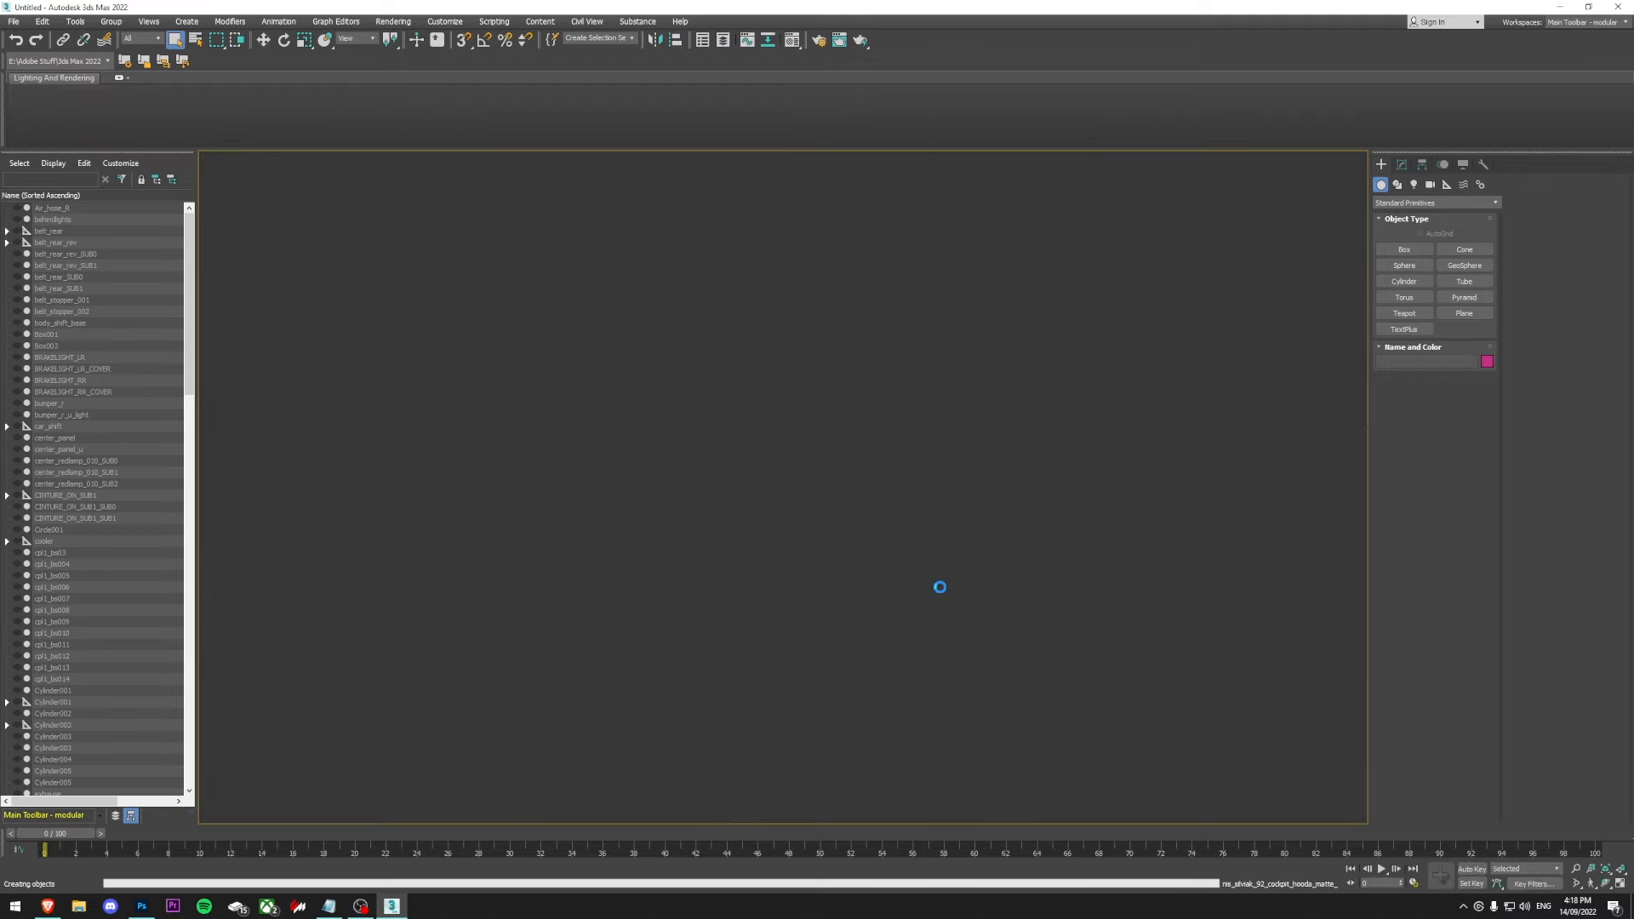
Step: Select the S13's four wheel and disc helpers together with their children and hide them
{"action": "left_click_drag", "start_coordinate": [1126, 614], "coordinate": [1126, 614]}
{"action": "left_click_drag", "start_coordinate": [462, 691], "coordinate": [513, 679]}
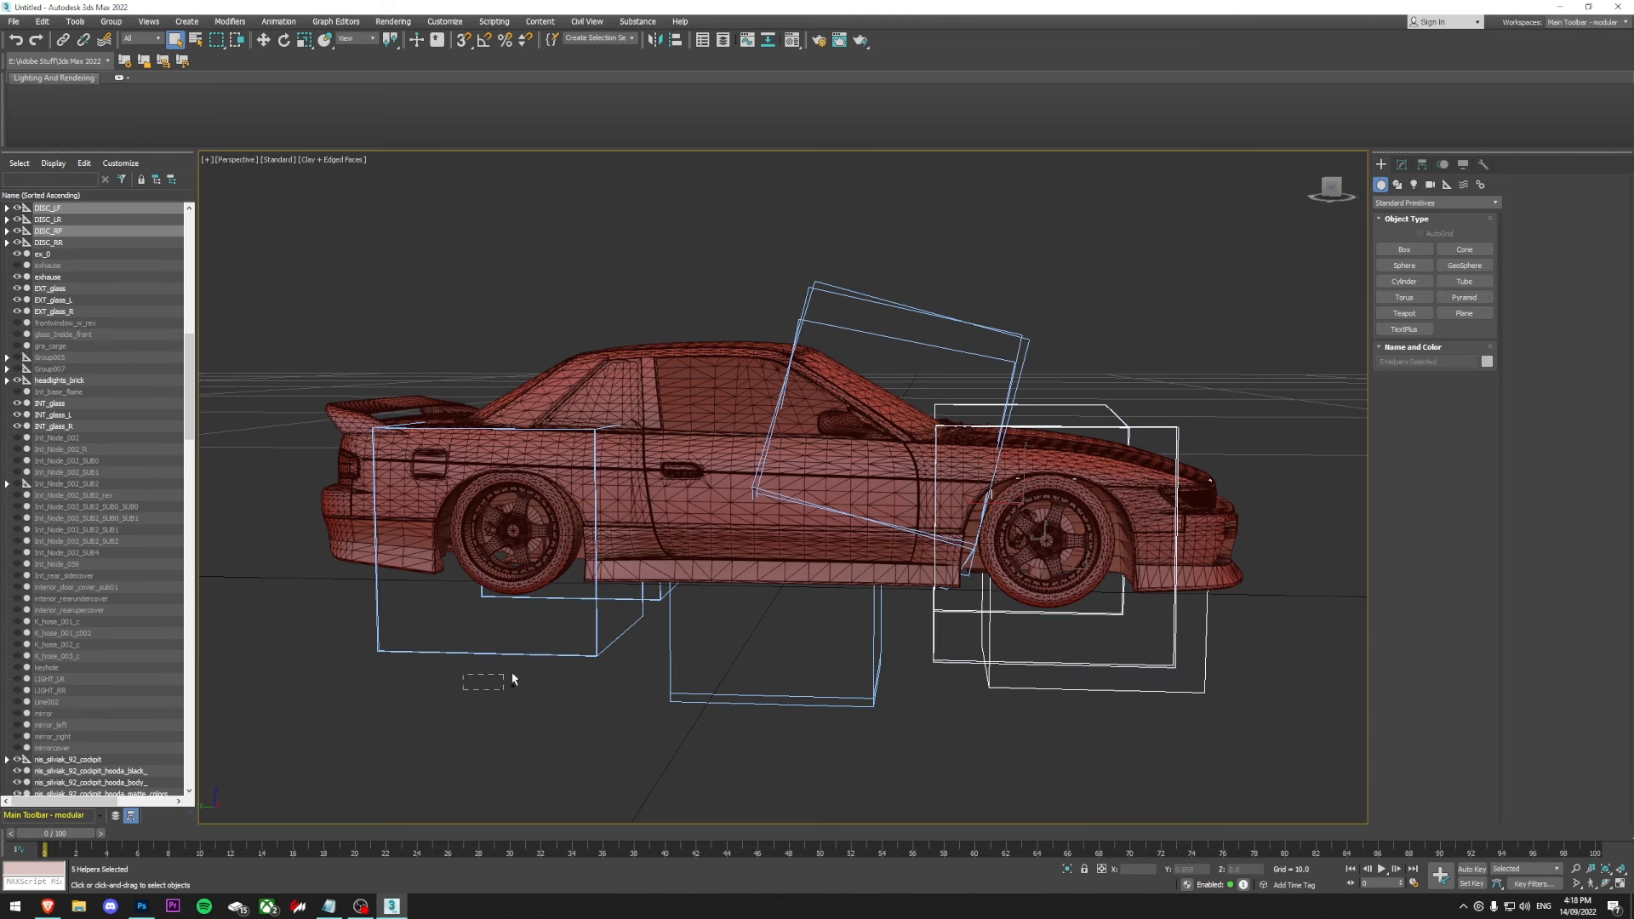
{"action": "left_click_drag", "start_coordinate": [642, 603], "coordinate": [636, 598], "text": "ctrl"}
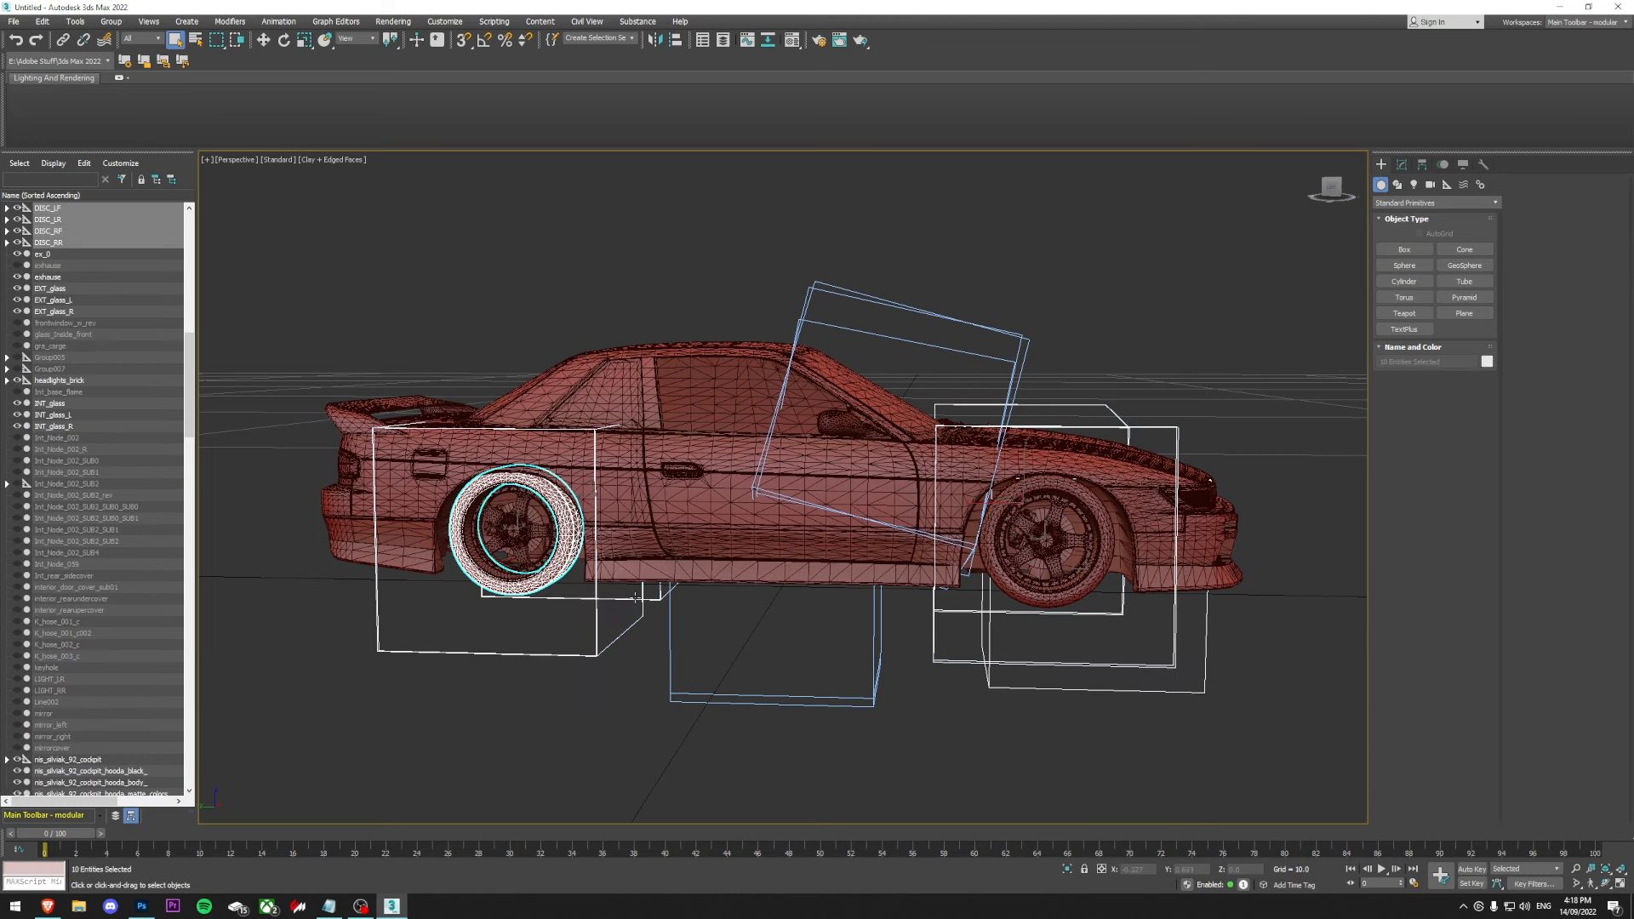
{"action": "right_click", "coordinate": [551, 575]}
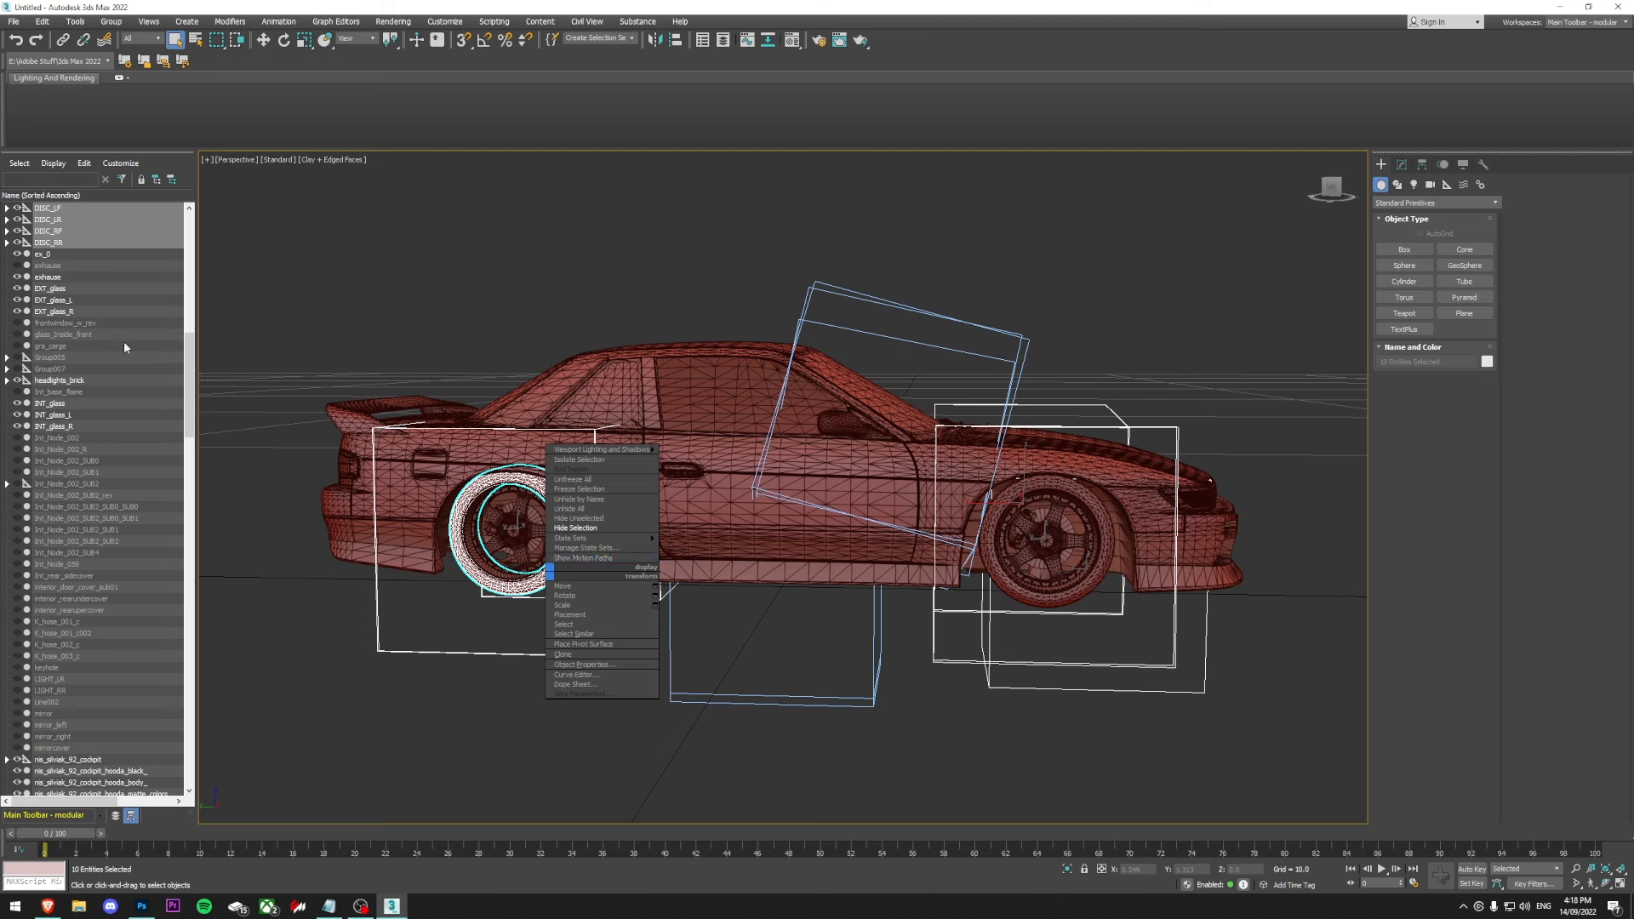
{"action": "right_click", "coordinate": [125, 230]}
{"action": "left_click", "coordinate": [160, 247]}
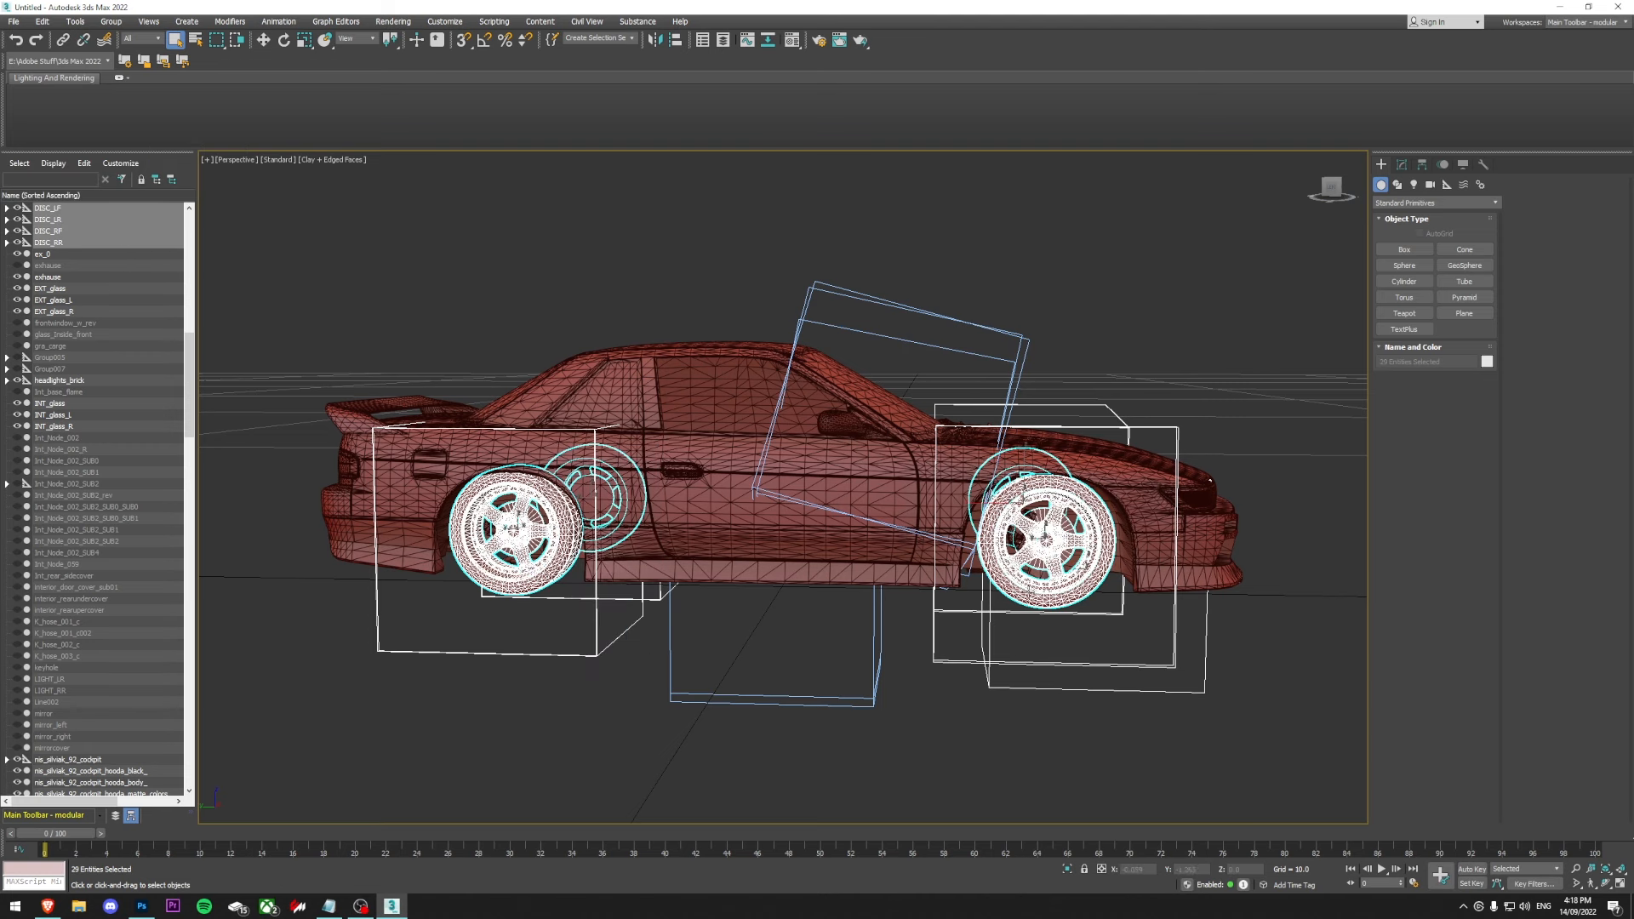
{"action": "right_click", "coordinate": [1049, 587]}
{"action": "left_click", "coordinate": [1079, 543]}
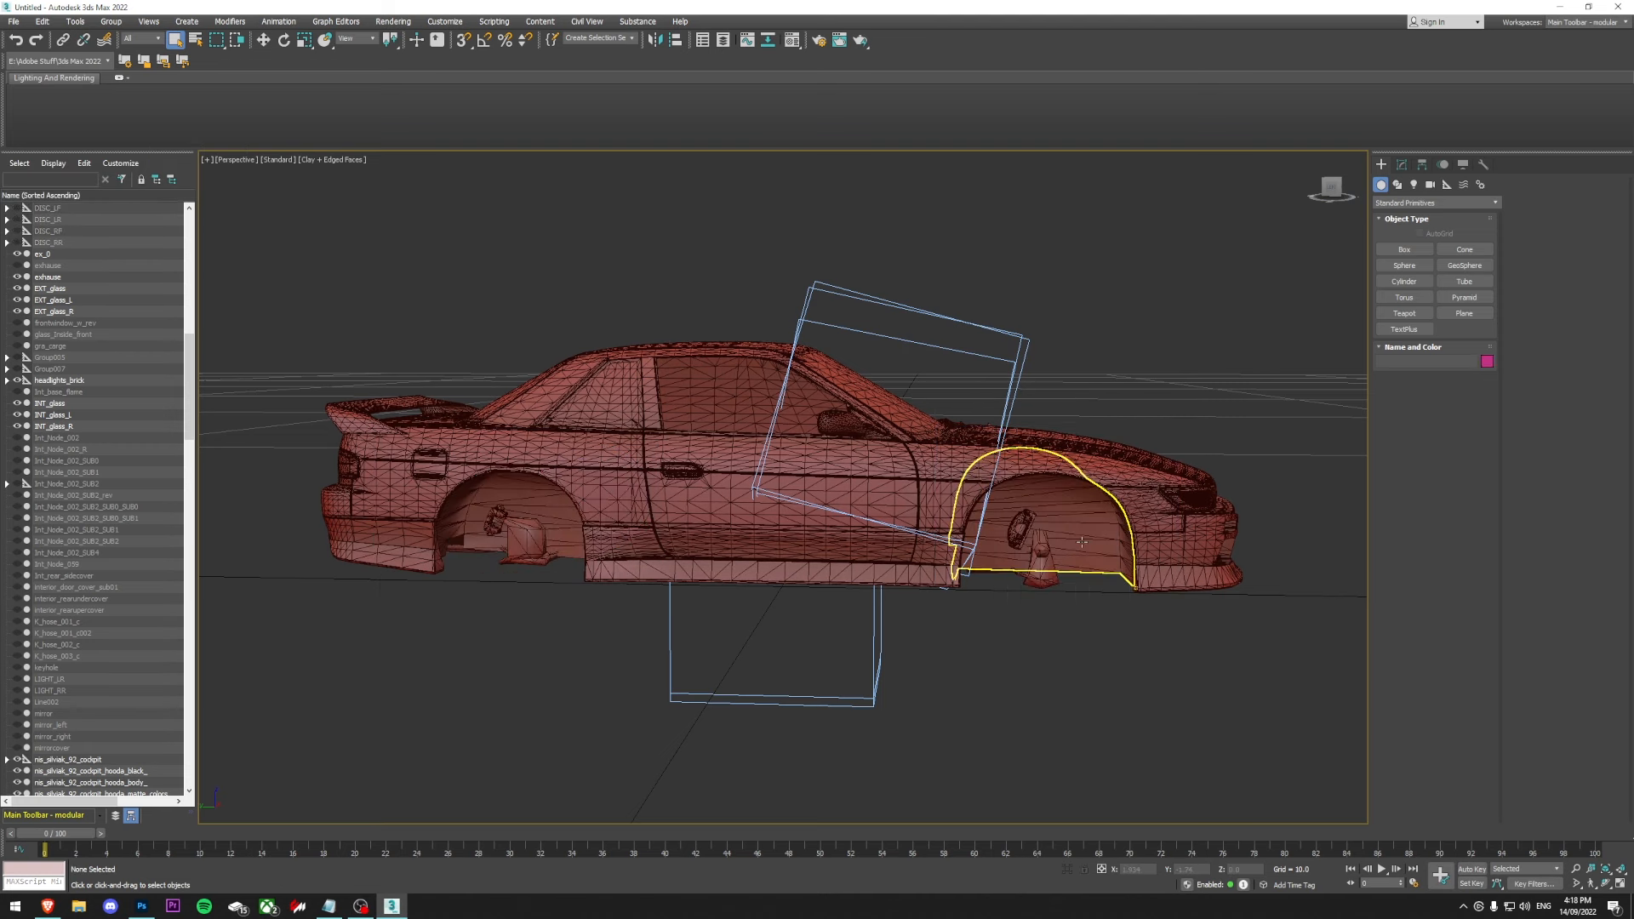
Step: Delete the helper boxes and everything behind the S13's front end, keeping the hood, fenders and front bumper
{"action": "left_click_drag", "start_coordinate": [923, 697], "coordinate": [769, 674]}
{"action": "key", "text": "Delete"}
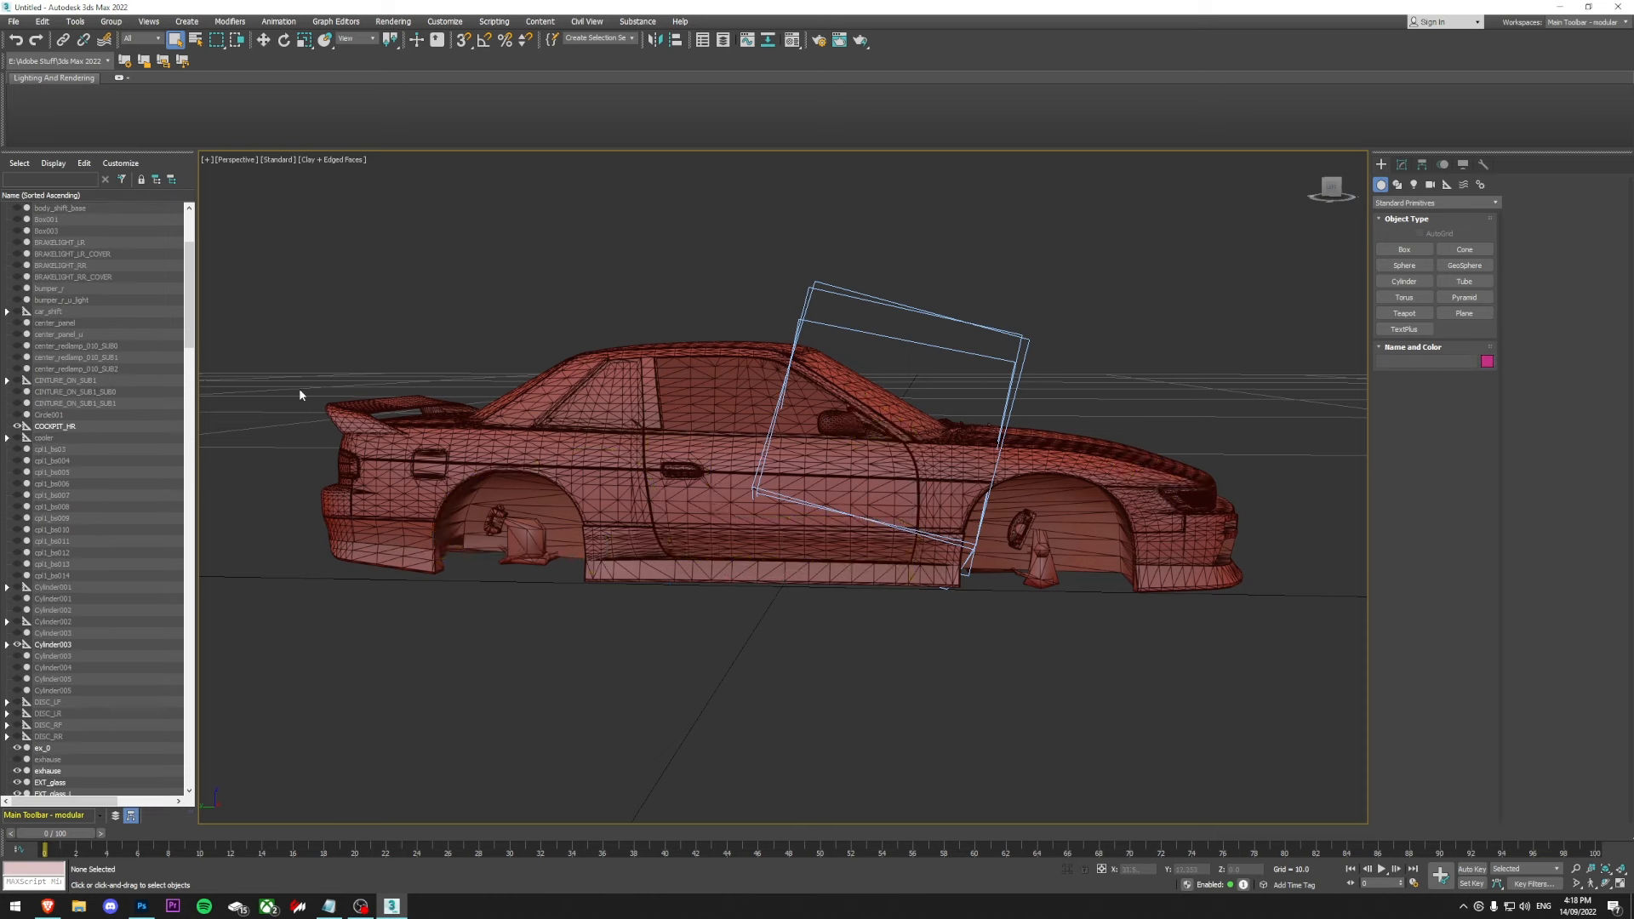
{"action": "left_click_drag", "start_coordinate": [497, 679], "coordinate": [496, 678]}
{"action": "left_click", "coordinate": [836, 718]}
{"action": "left_click_drag", "start_coordinate": [624, 678], "coordinate": [651, 691]}
{"action": "middle_click_drag", "start_coordinate": [1045, 598], "coordinate": [1079, 606], "text": "alt"}
{"action": "key", "text": "Delete"}
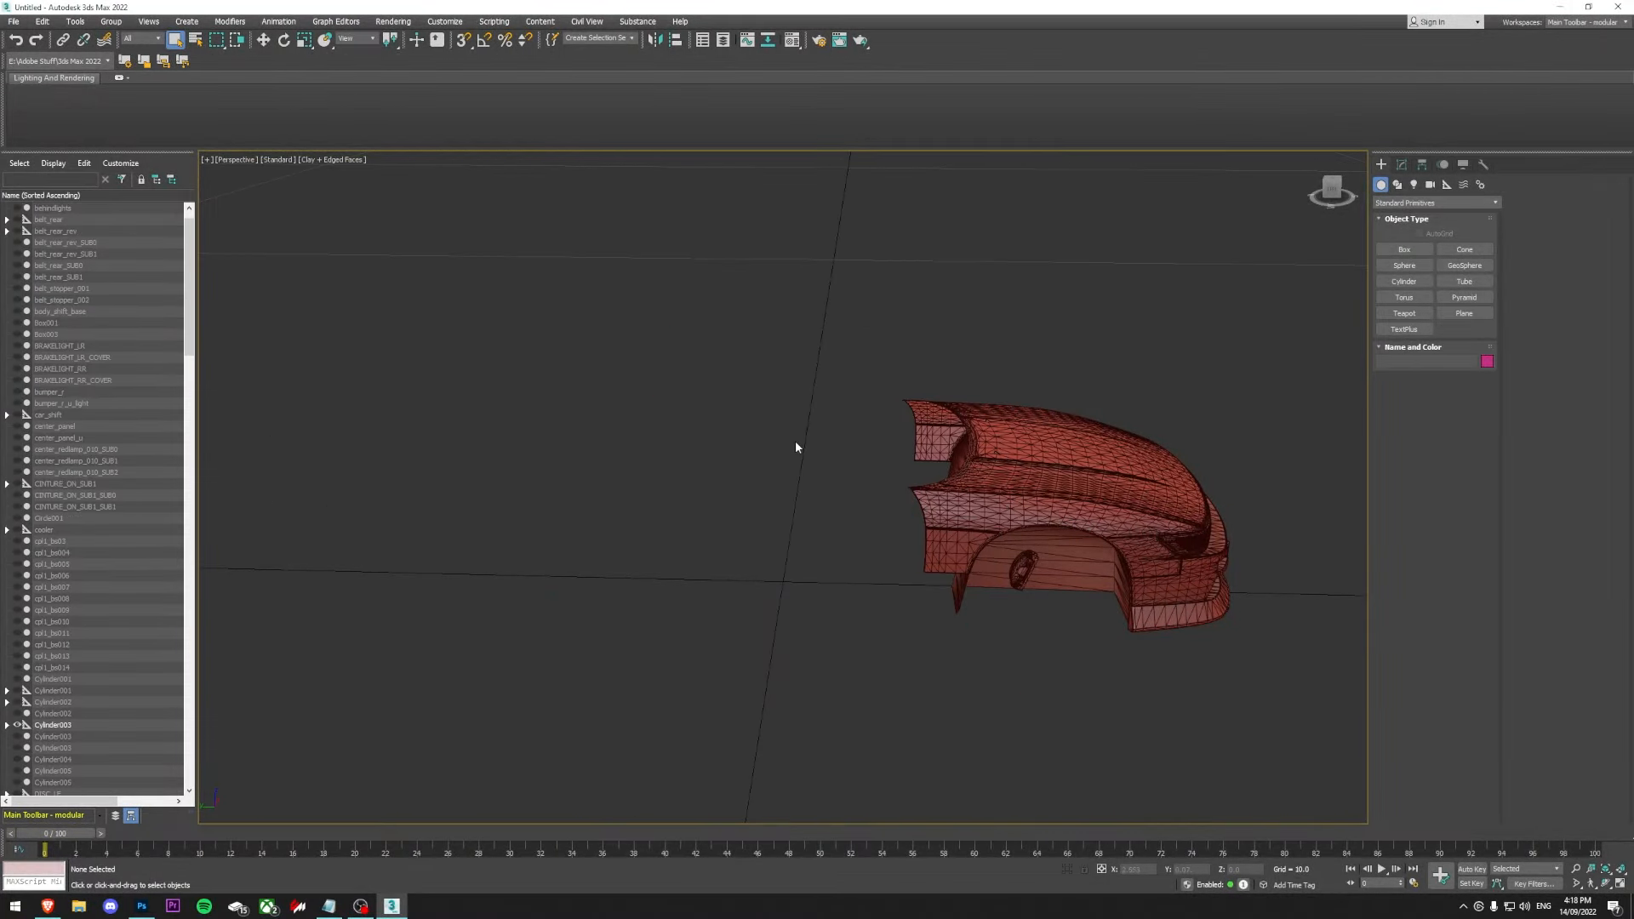
Step: Hide the suspension part inside the S13's front wheel arch
{"action": "middle_click_drag", "start_coordinate": [748, 472], "coordinate": [1172, 549], "text": "alt"}
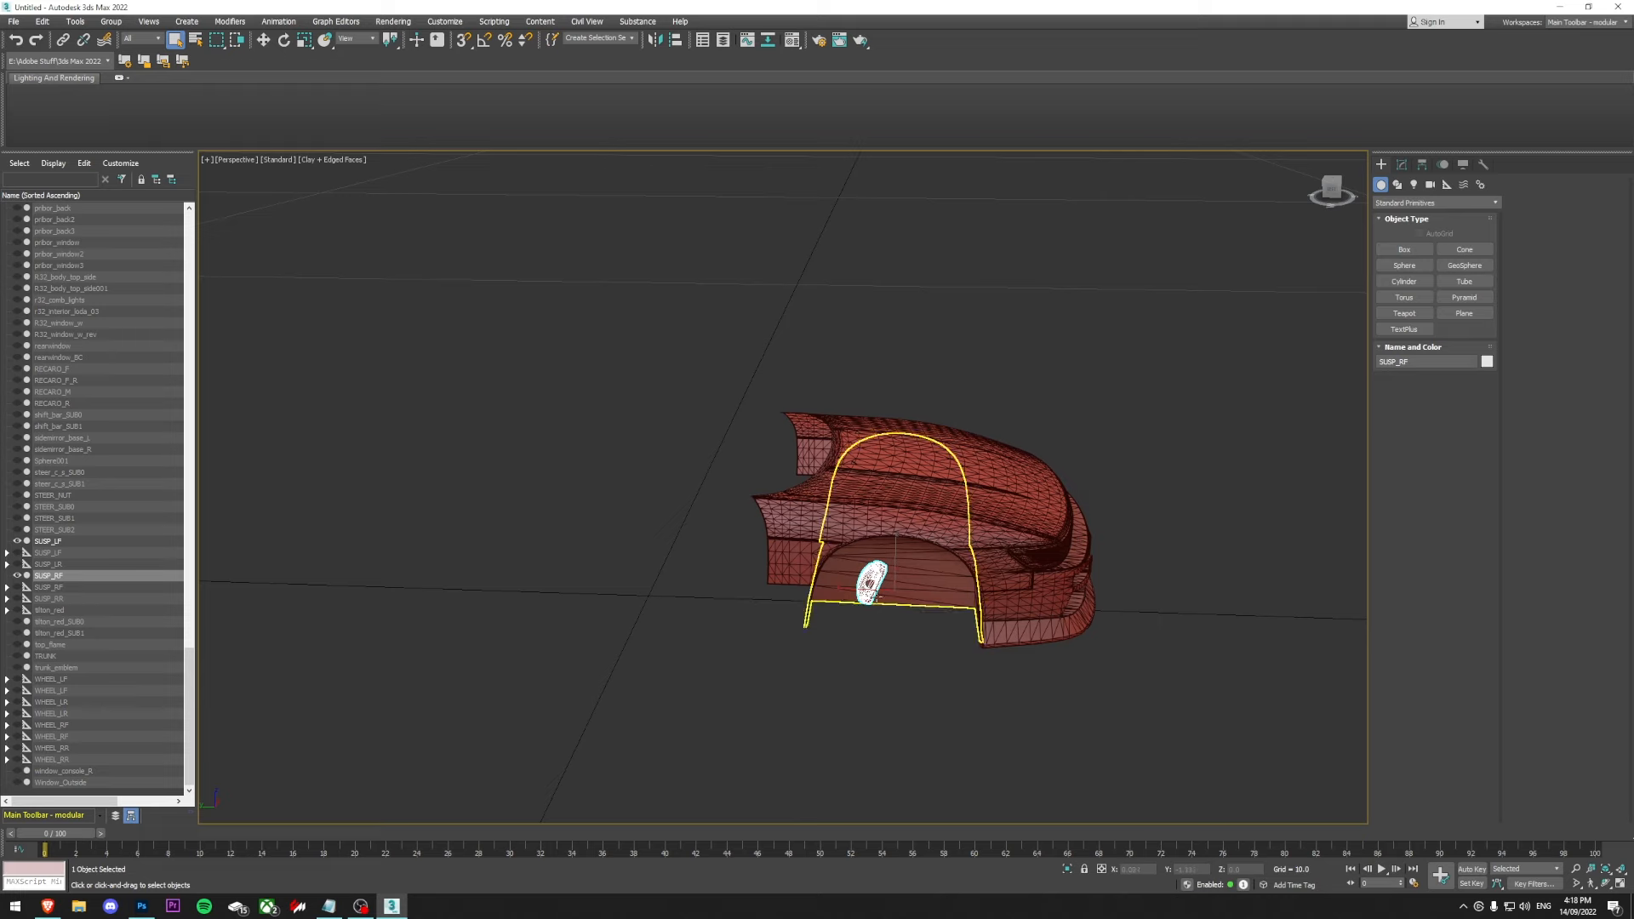
{"action": "middle_click_drag", "start_coordinate": [716, 568], "coordinate": [752, 641]}
{"action": "right_click", "coordinate": [538, 319]}
Step: Select the whole S13 front end and move it forward along the car's length, away from the origin
{"action": "left_click_drag", "start_coordinate": [704, 395], "coordinate": [843, 519]}
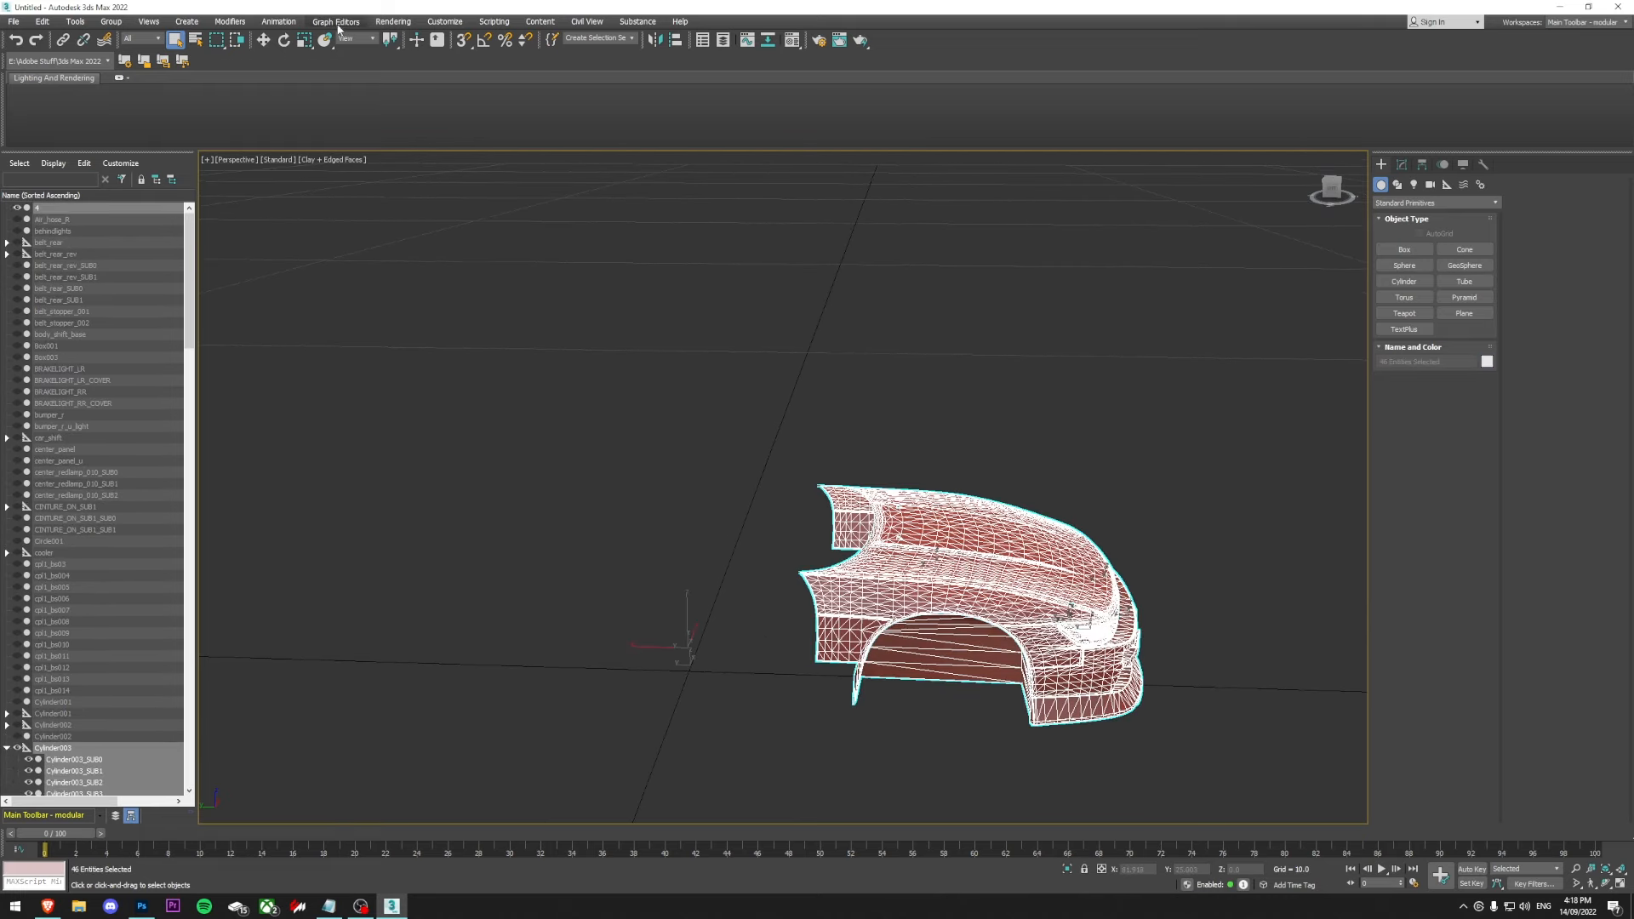
{"action": "left_click", "coordinate": [260, 43]}
{"action": "left_click_drag", "start_coordinate": [1062, 573], "coordinate": [1253, 579]}
{"action": "left_click", "coordinate": [756, 451]}
Step: Unhide all objects to bring back the R32 body beside the S13 front end
{"action": "right_click", "coordinate": [564, 339]}
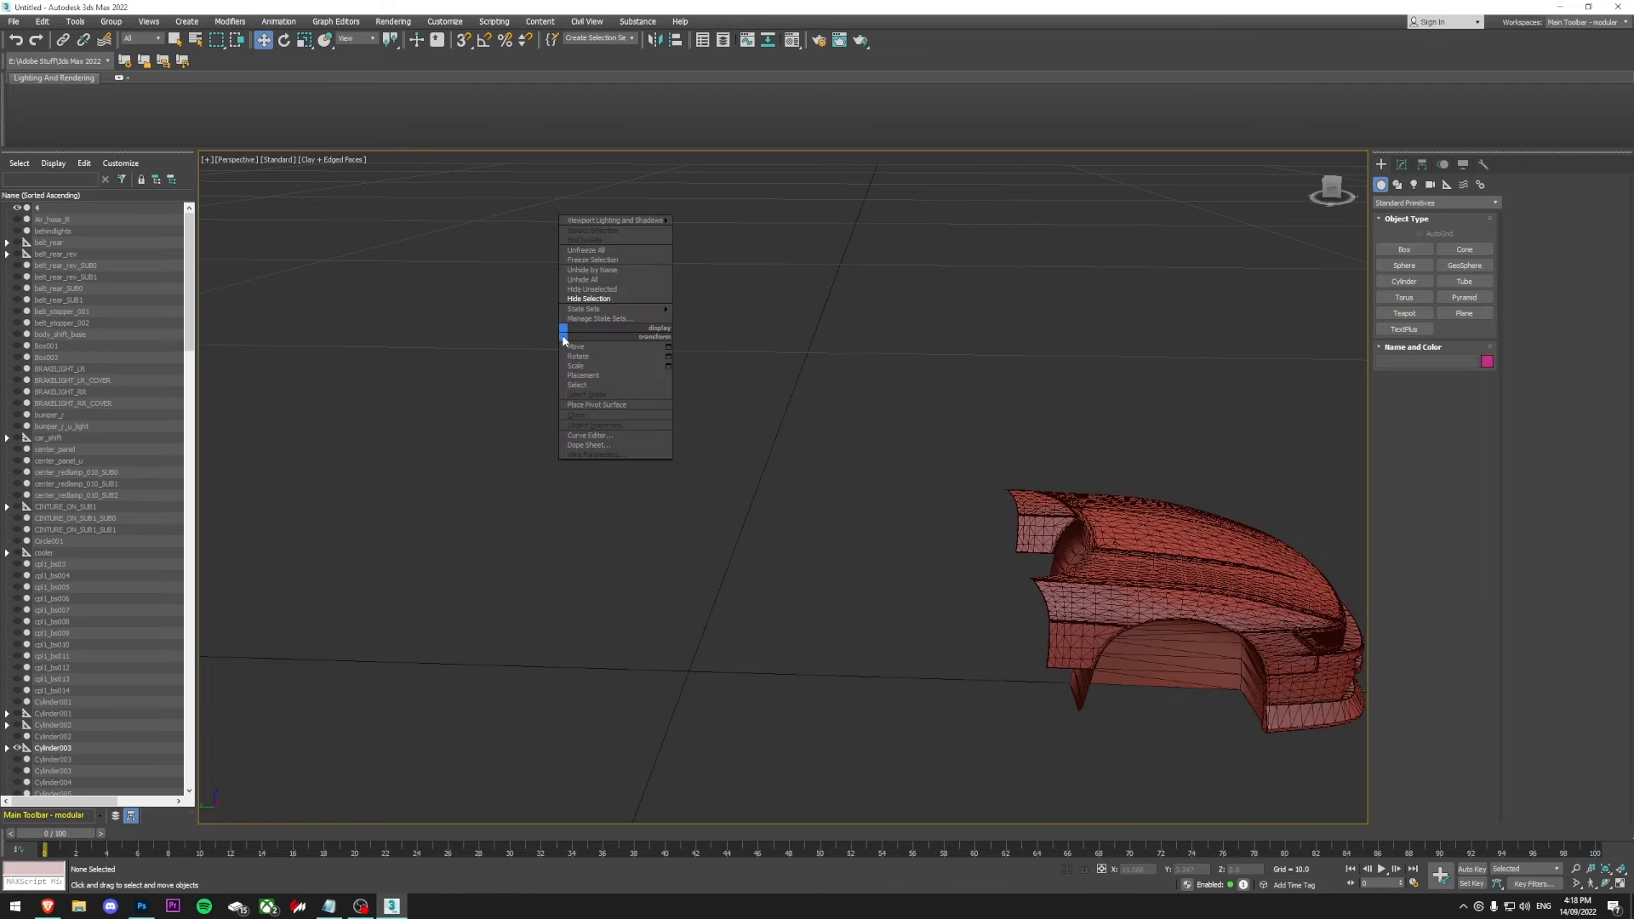
{"action": "left_click", "coordinate": [583, 280]}
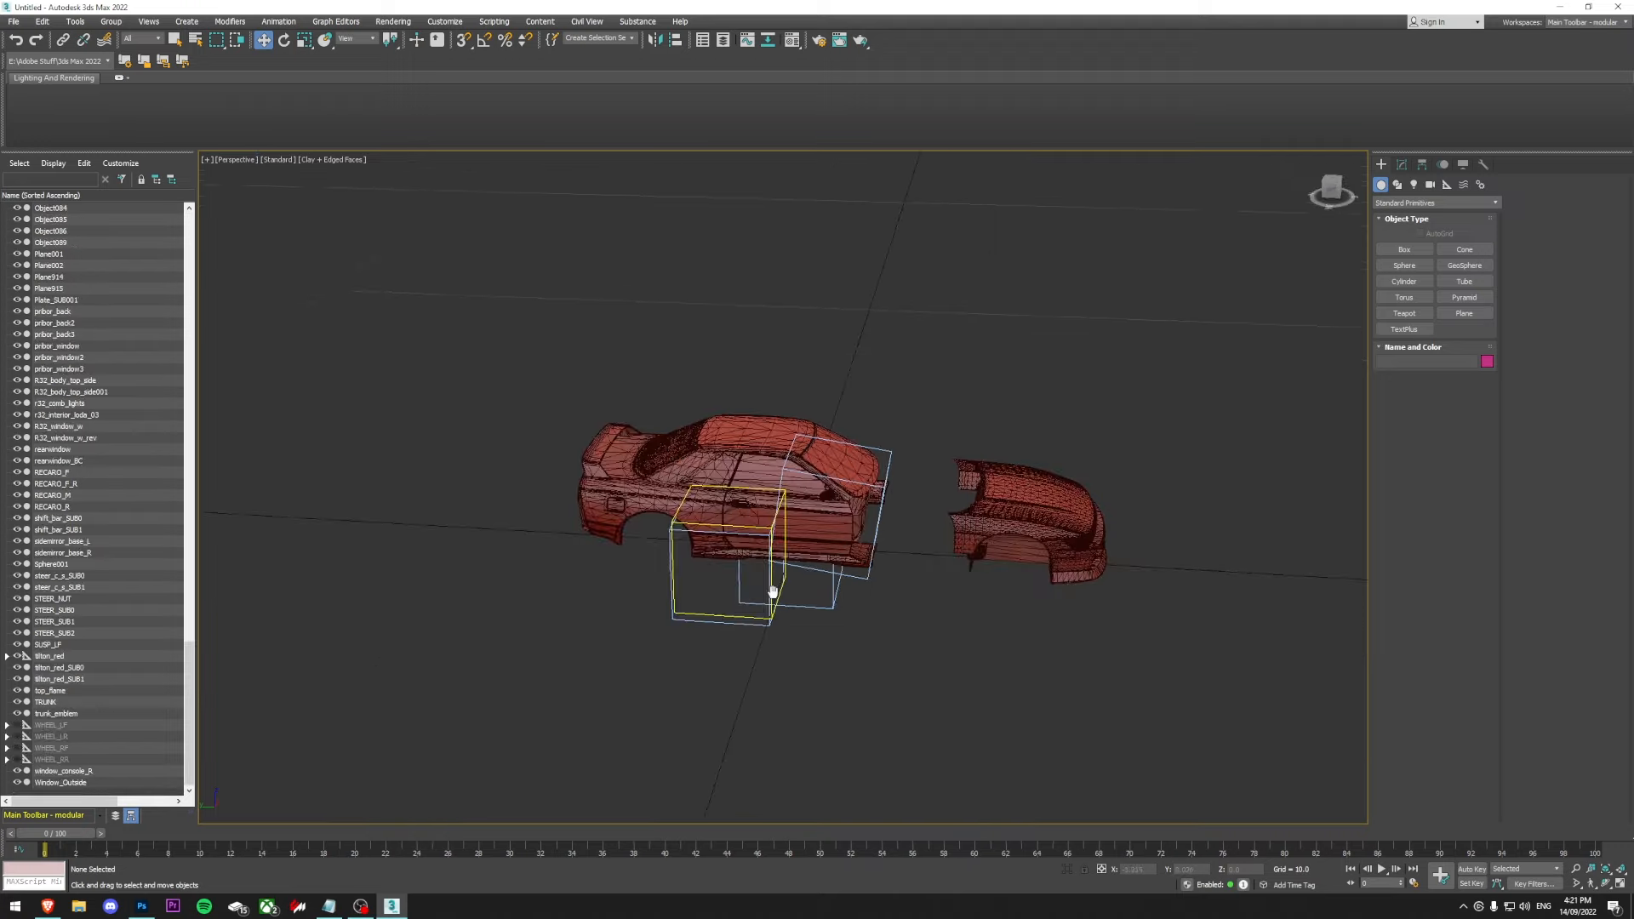
{"action": "scroll", "coordinate": [777, 584], "scroll_direction": "up", "scroll_amount": 5}
{"action": "middle_click_drag", "start_coordinate": [789, 573], "coordinate": [802, 643], "text": "alt"}
Step: Group all parts of the S13 front end under the name s13
{"action": "left_click_drag", "start_coordinate": [937, 376], "coordinate": [1275, 728]}
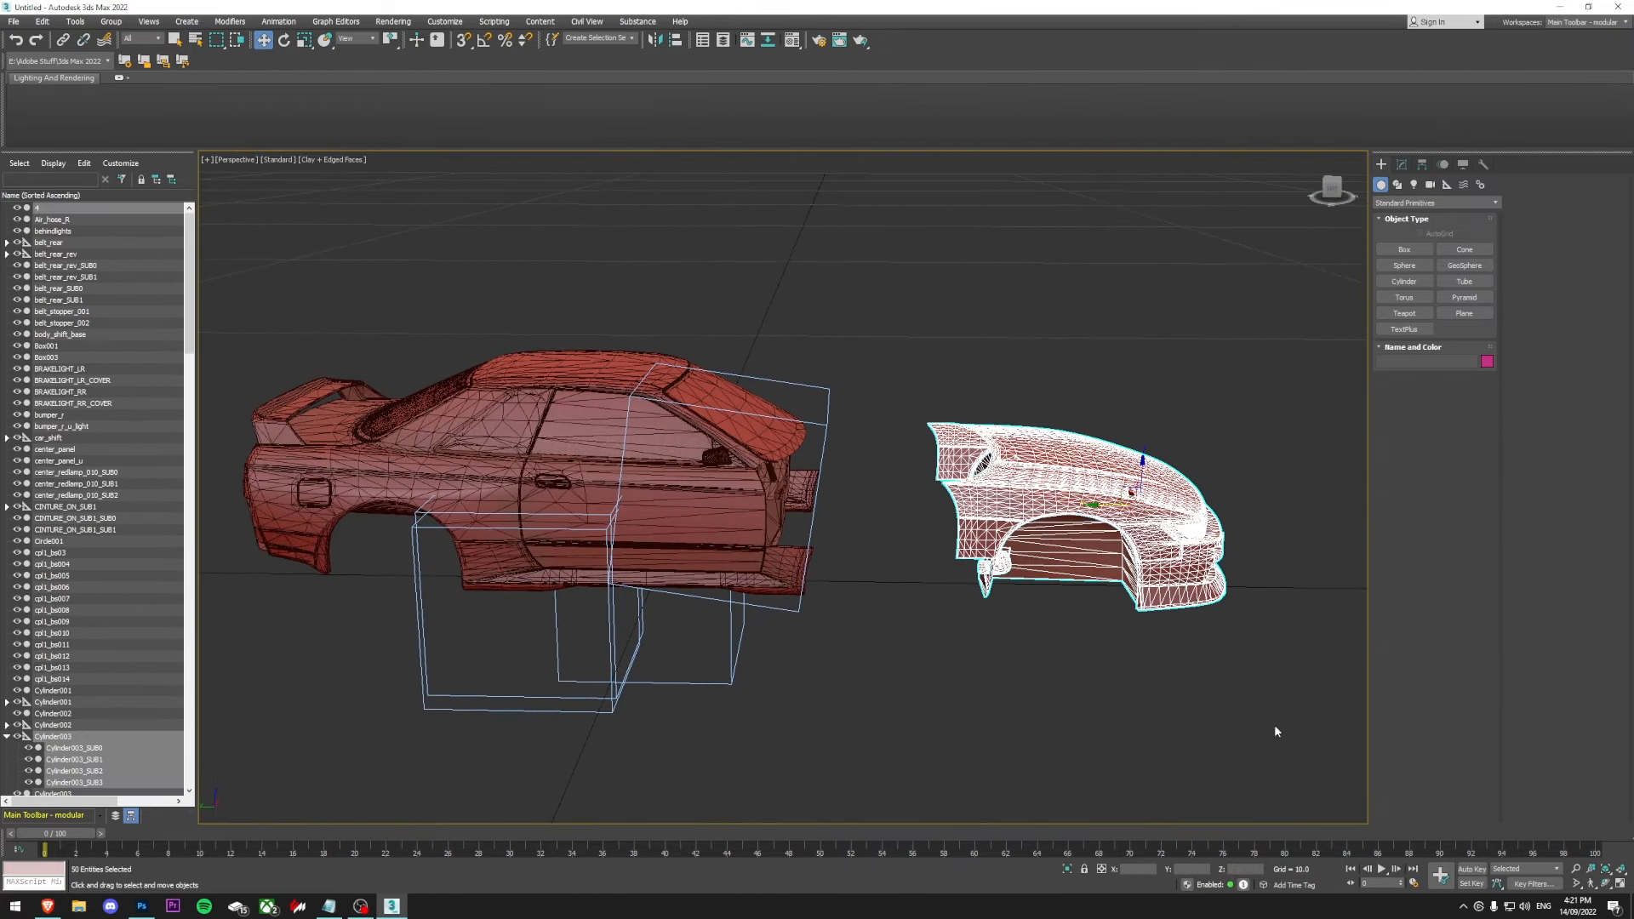
{"action": "left_click", "coordinate": [108, 21]}
{"action": "left_click", "coordinate": [128, 38]}
{"action": "type", "text": "s13"}
{"action": "key", "text": "Return"}
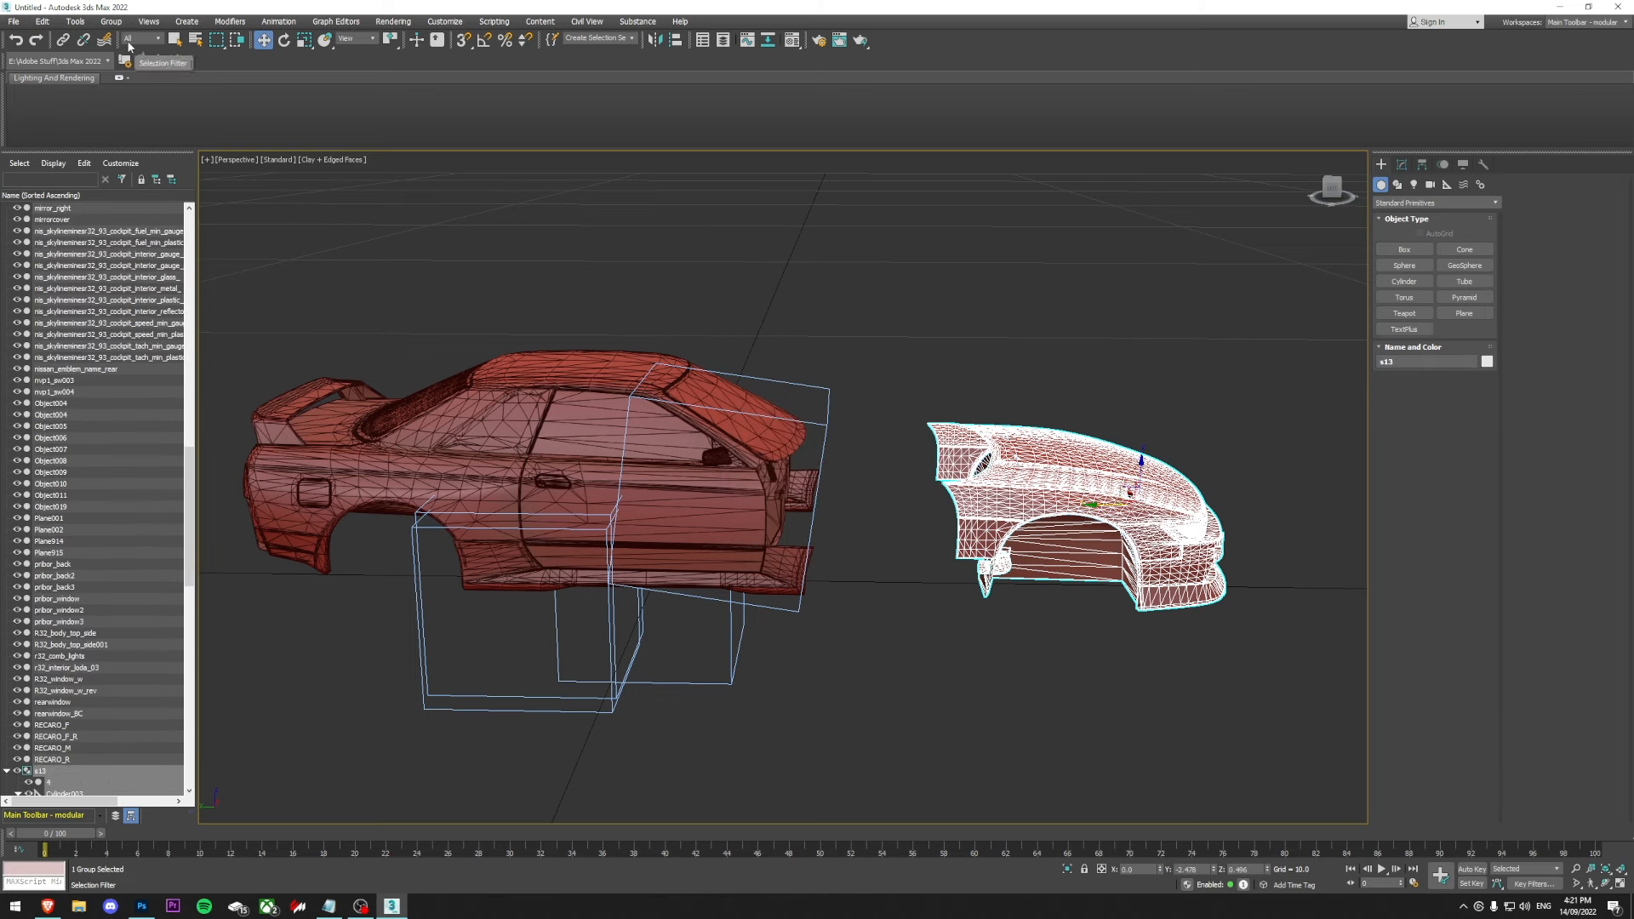
Step: Move the s13 group back along the car's length against the R32 body and raise it slightly to line up with the doors
{"action": "left_click_drag", "start_coordinate": [1098, 503], "coordinate": [926, 502]}
{"action": "scroll", "coordinate": [783, 482], "scroll_direction": "up", "scroll_amount": 5}
{"action": "middle_click_drag", "start_coordinate": [784, 482], "coordinate": [611, 339], "text": "alt"}
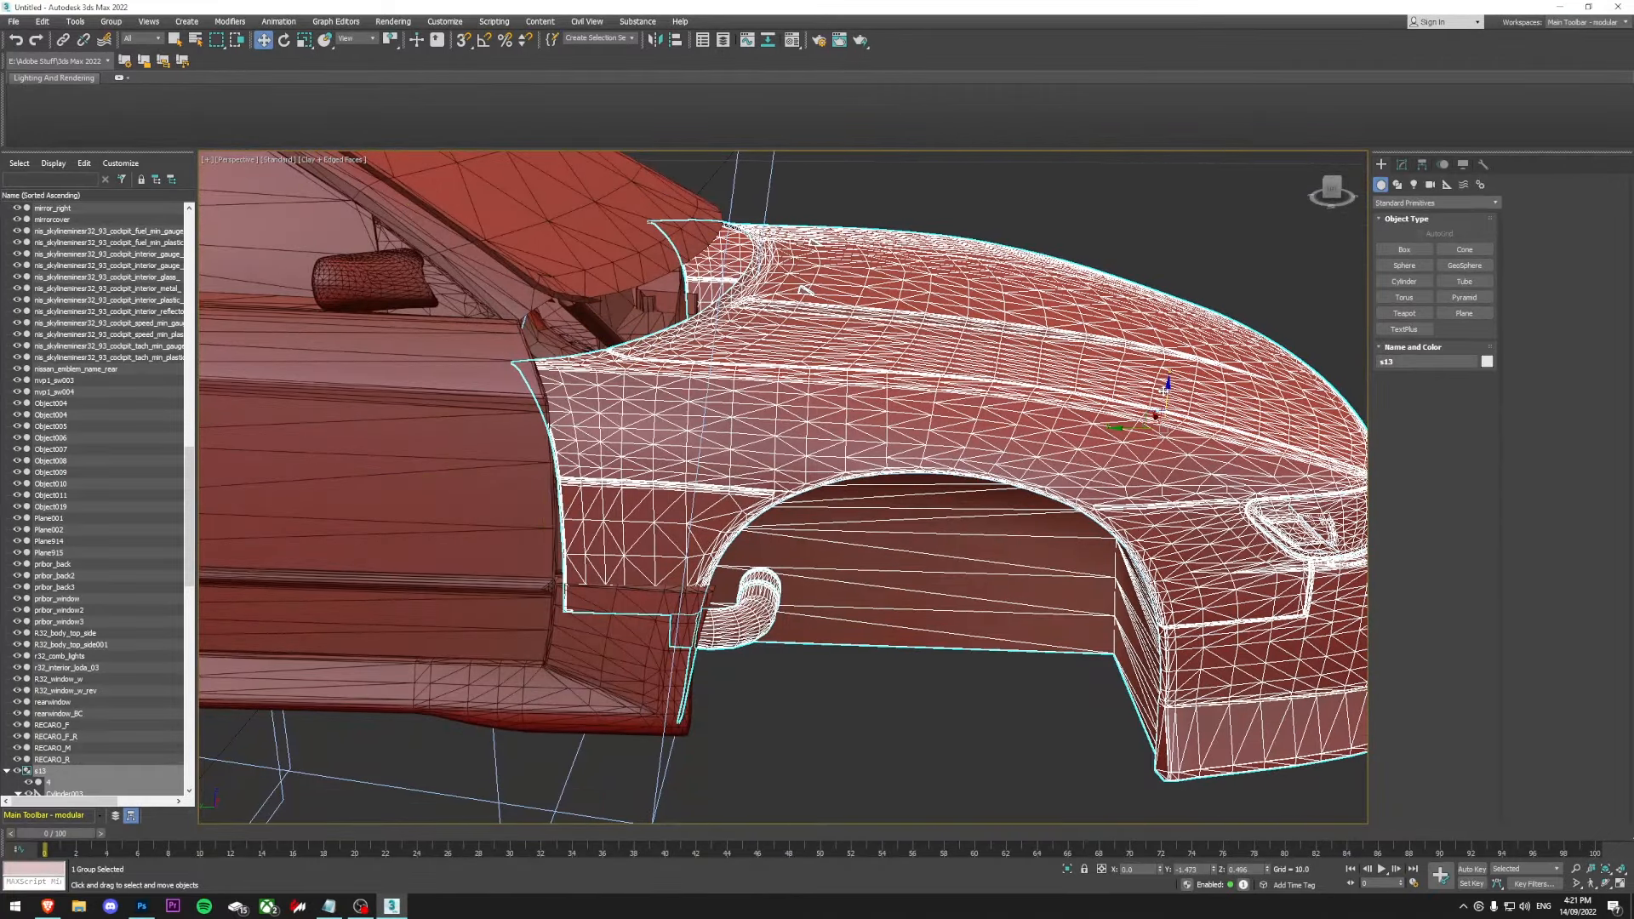
{"action": "left_click_drag", "start_coordinate": [1167, 390], "coordinate": [1174, 363]}
{"action": "middle_click_drag", "start_coordinate": [699, 328], "coordinate": [767, 376], "text": "alt"}
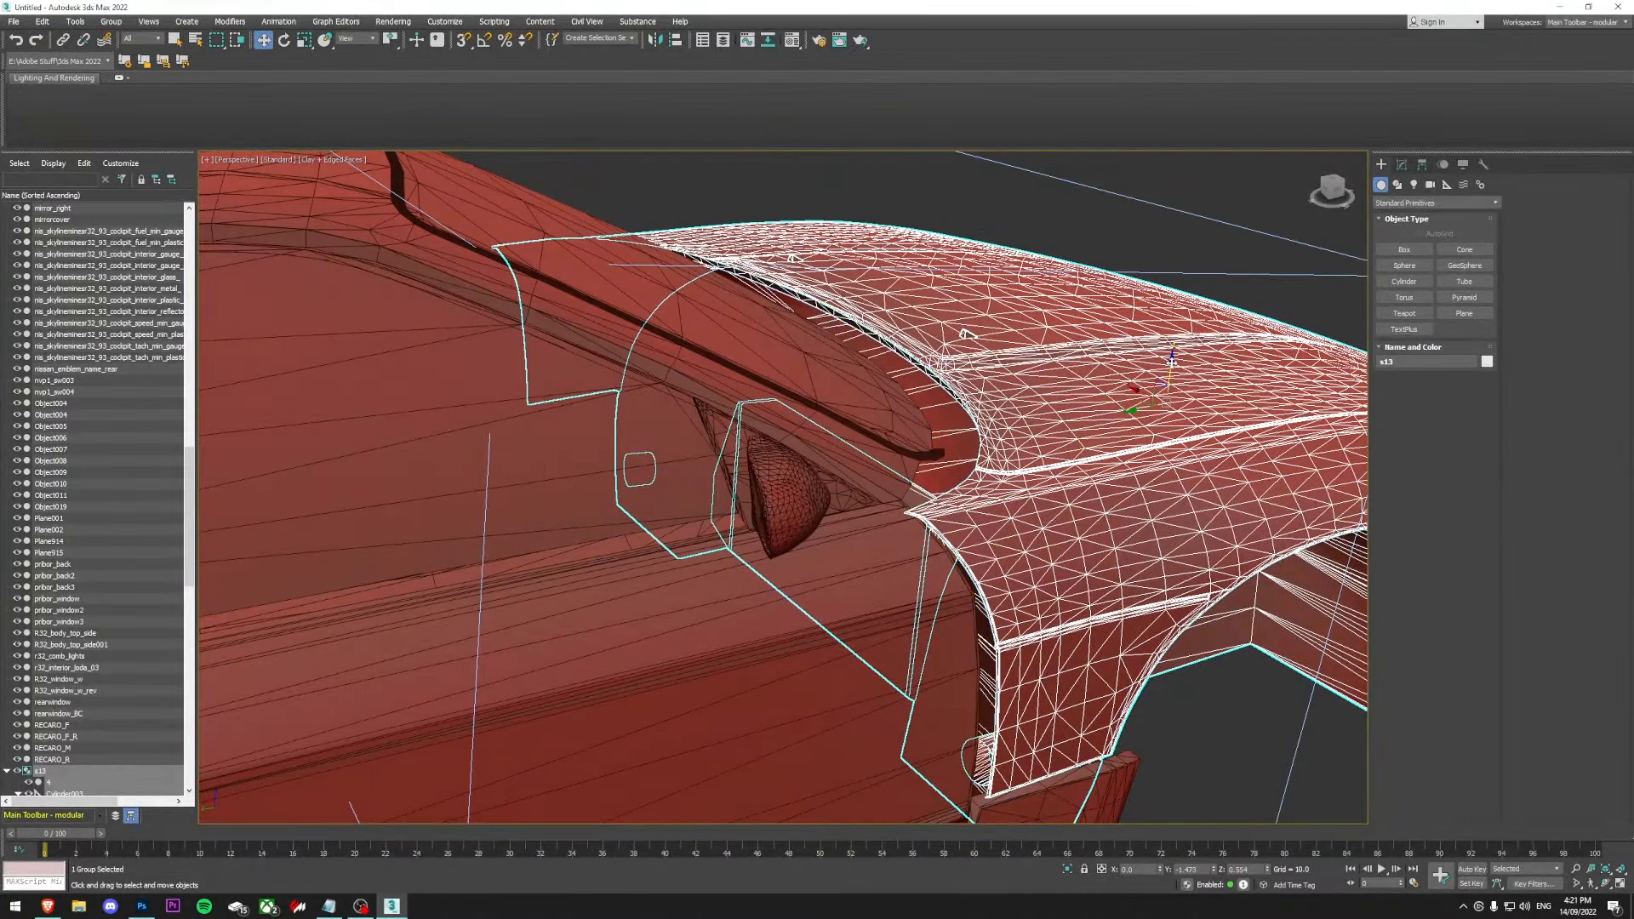
{"action": "middle_click_drag", "start_coordinate": [1173, 361], "coordinate": [1037, 501], "text": "alt"}
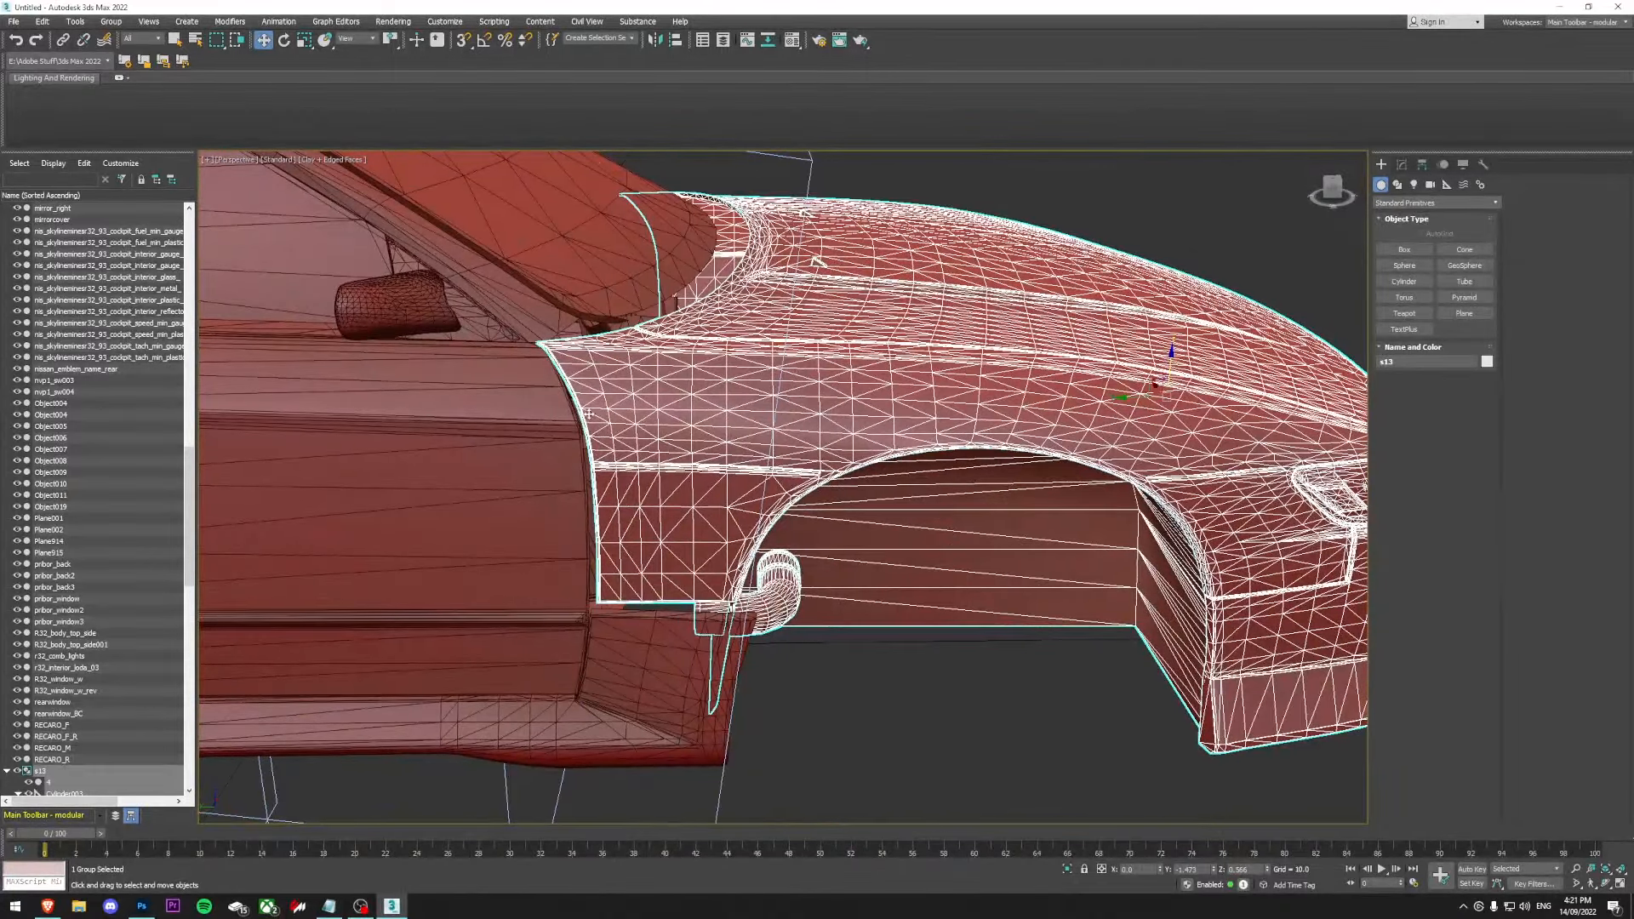
Step: Raise the upper vertices at the front end of the R32 side skirt to meet the lower edge of the S13 fender
{"action": "left_click", "coordinate": [680, 697]}
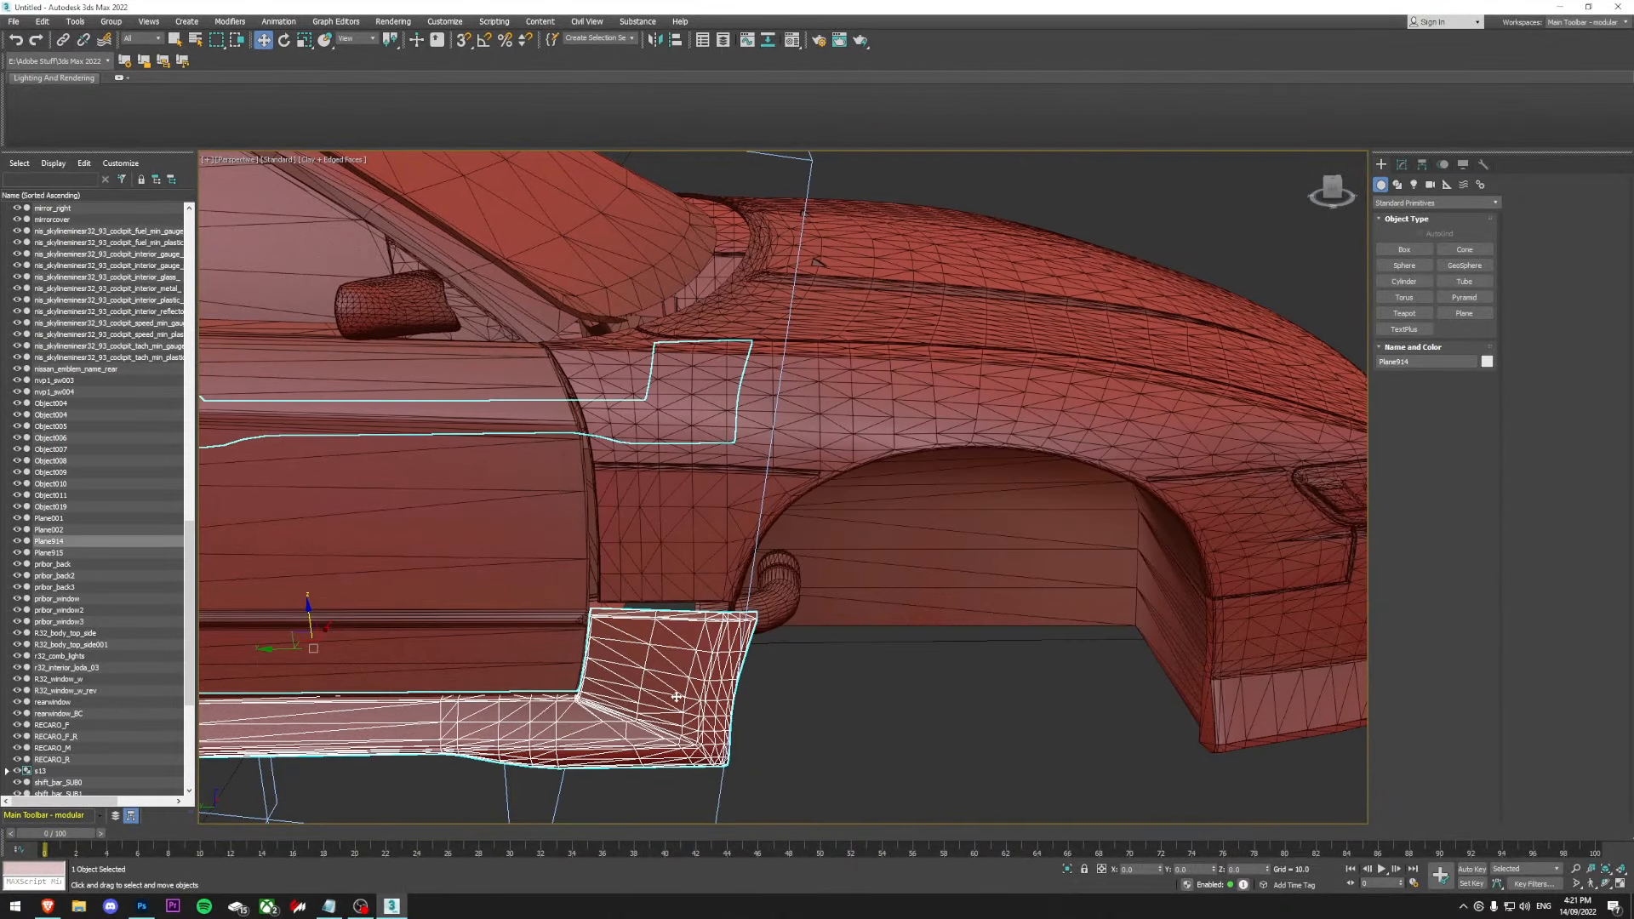
{"action": "left_click", "coordinate": [1404, 163]}
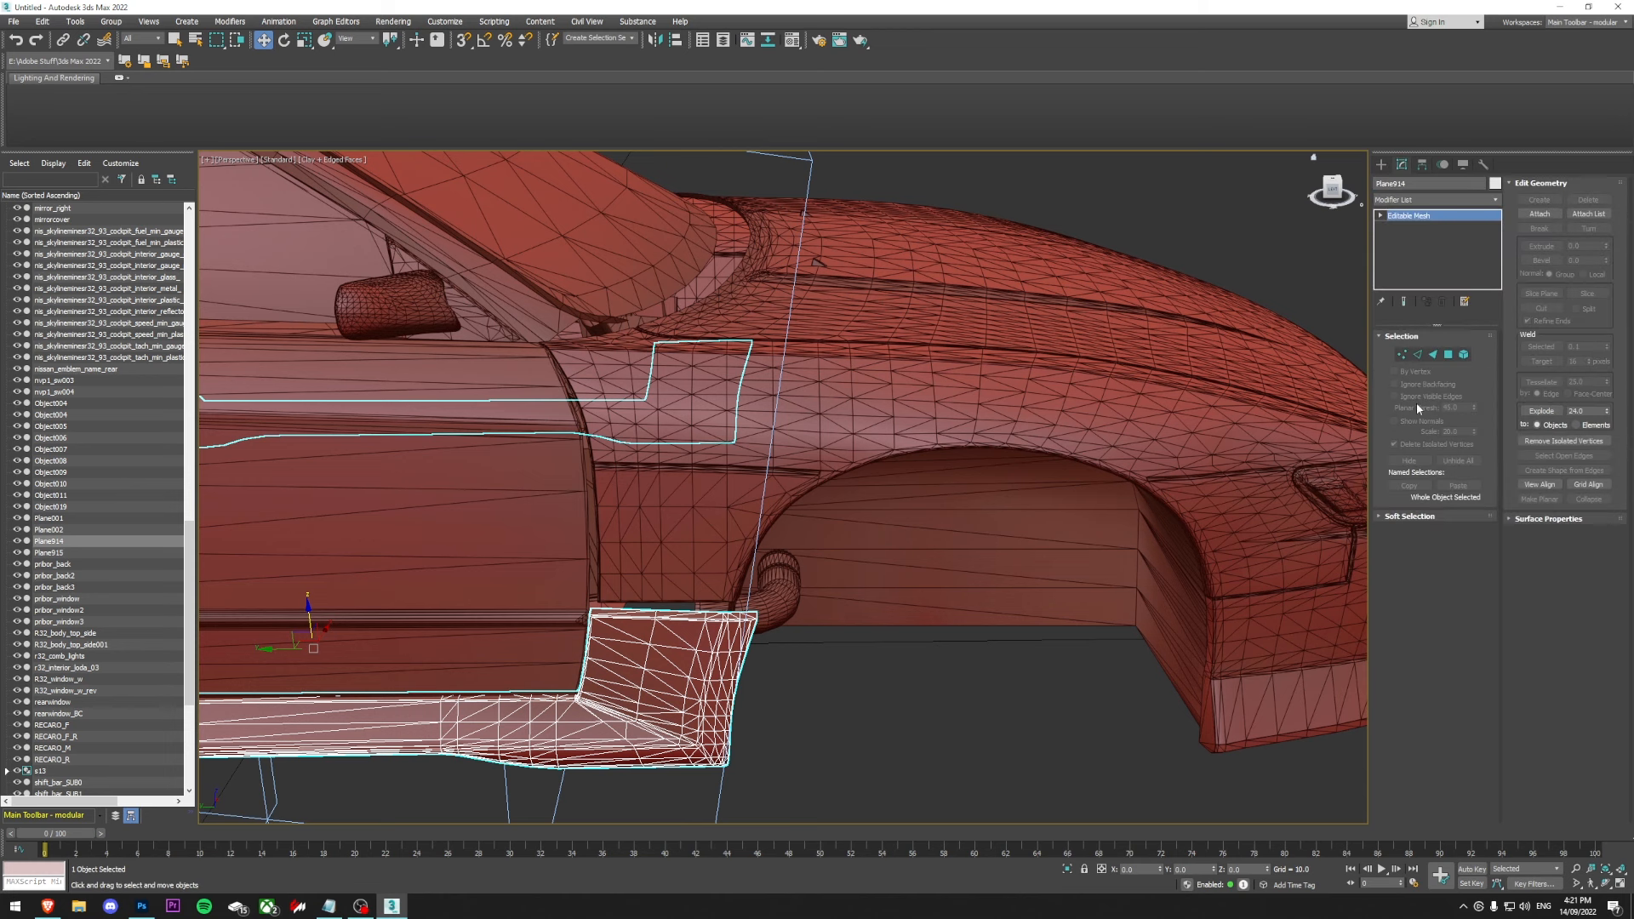
{"action": "key", "text": "1"}
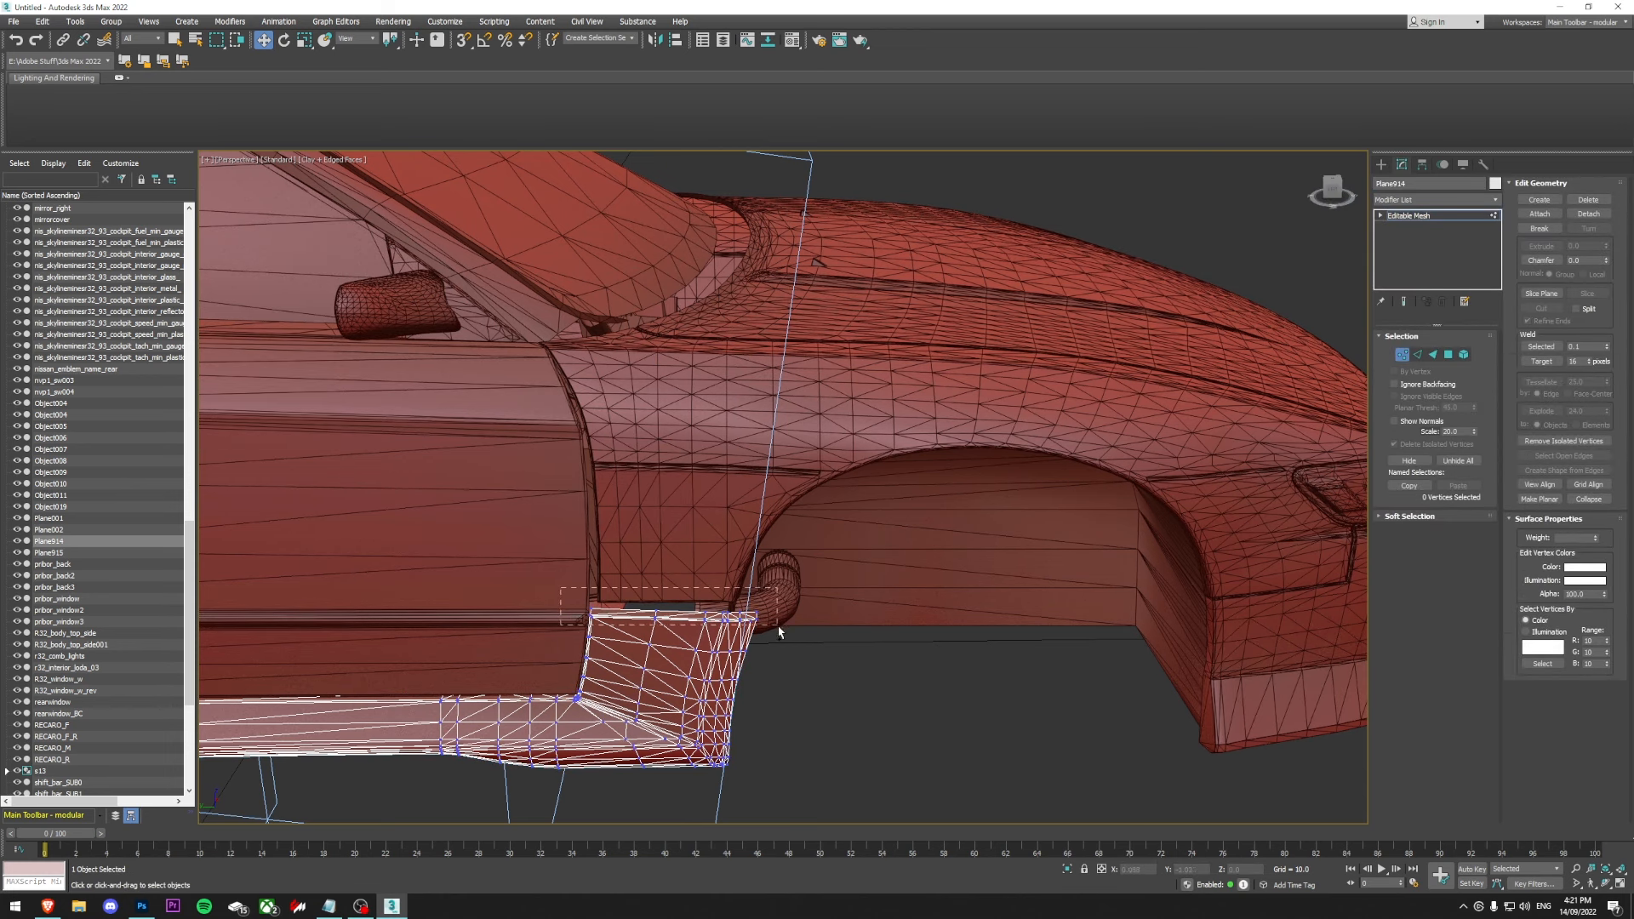
{"action": "left_click_drag", "start_coordinate": [697, 579], "coordinate": [701, 574]}
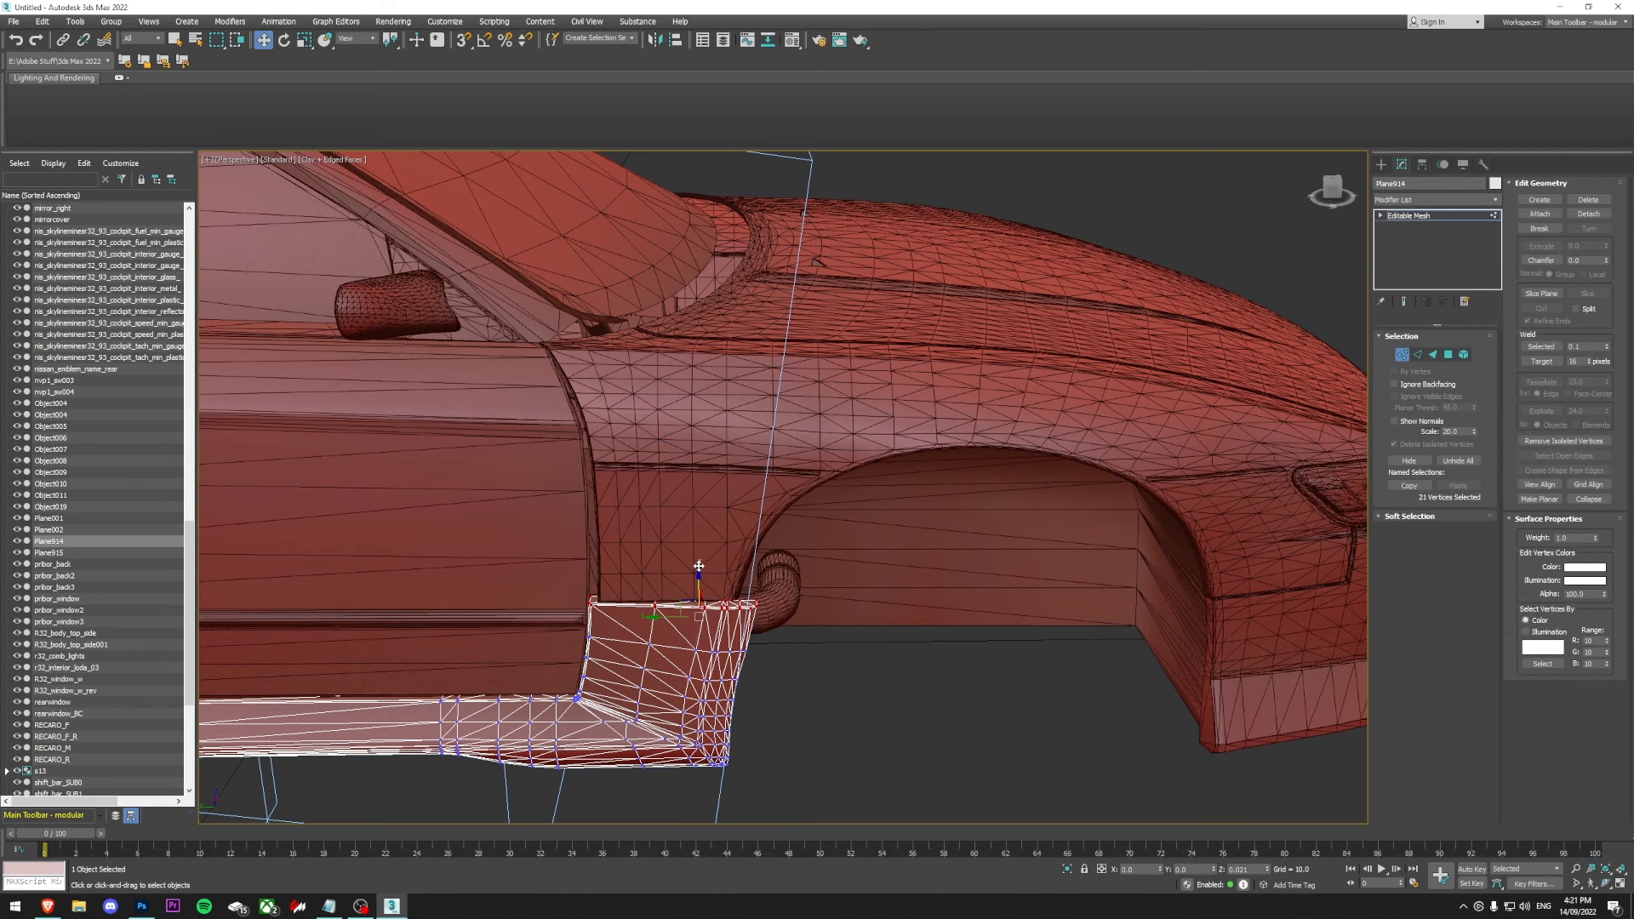
{"action": "middle_click_drag", "start_coordinate": [905, 678], "coordinate": [769, 628], "text": "alt"}
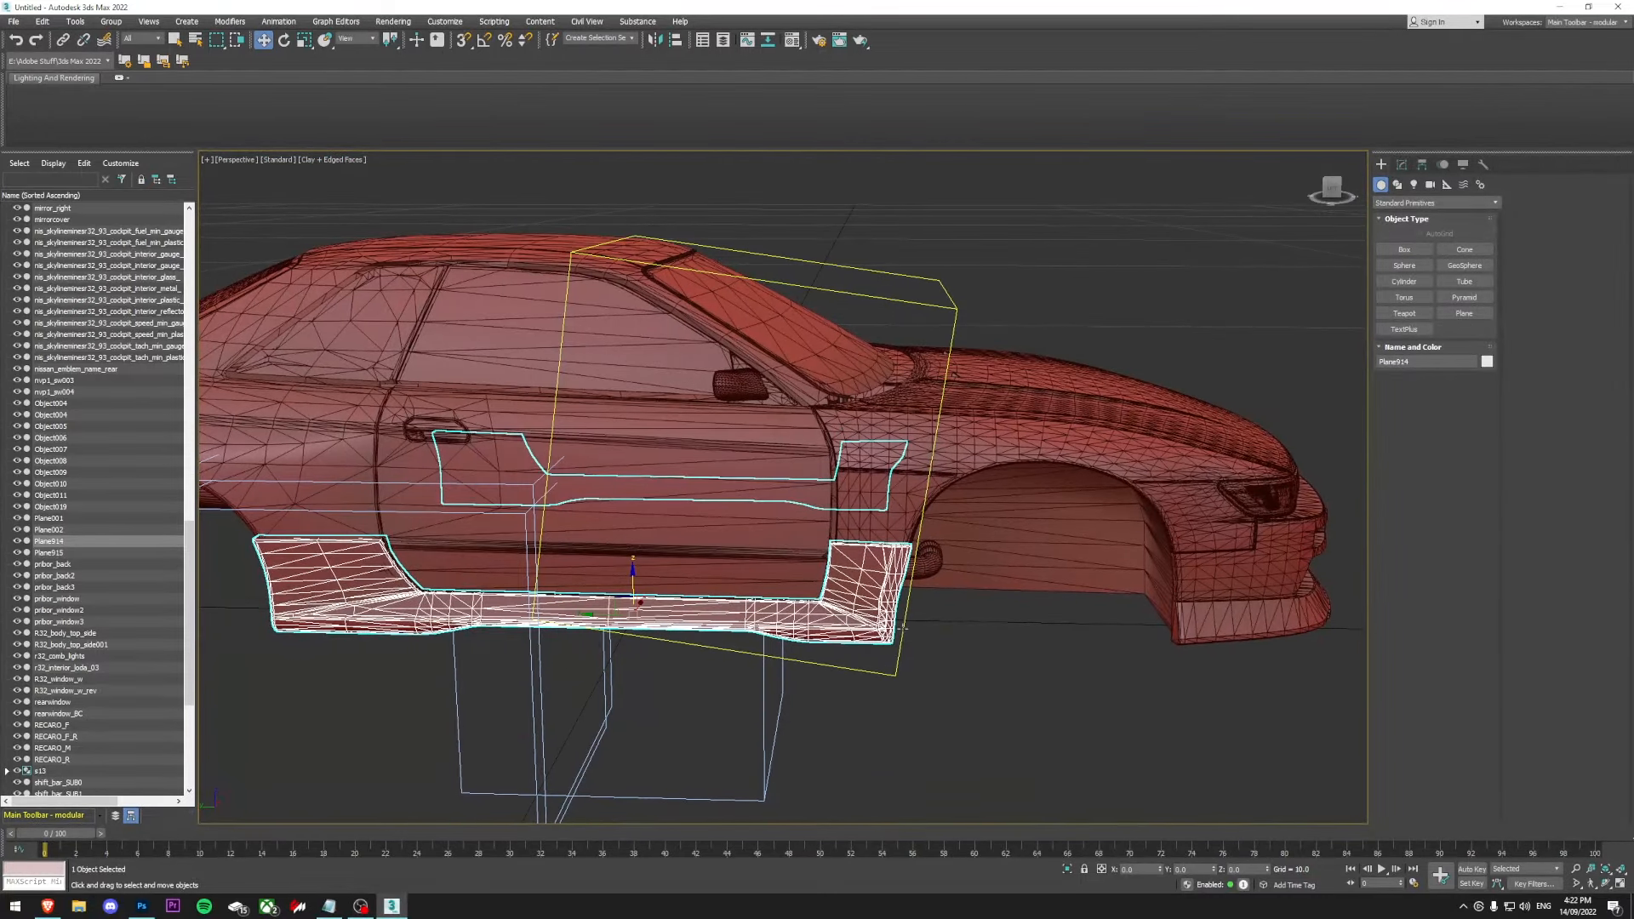
Step: Delete the two helper boxes below the door area and unhide all objects to bring back the wheels
{"action": "scroll", "coordinate": [991, 635], "scroll_direction": "down", "scroll_amount": 3}
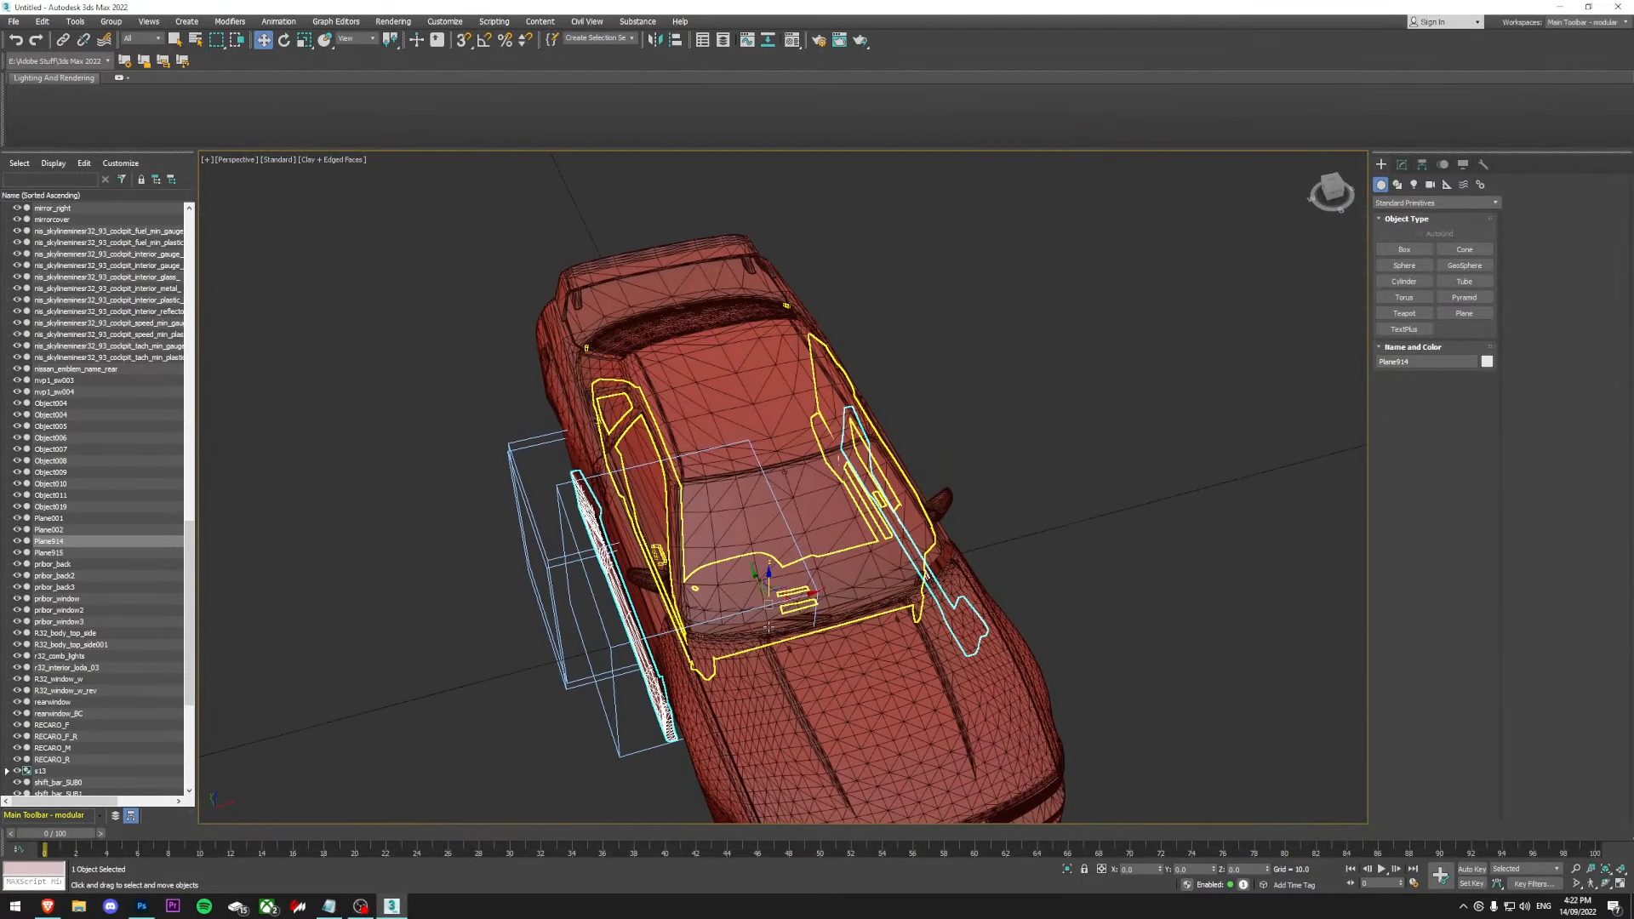
{"action": "middle_click_drag", "start_coordinate": [885, 624], "coordinate": [922, 664], "text": "alt"}
{"action": "scroll", "coordinate": [899, 621], "scroll_direction": "up", "scroll_amount": 8}
{"action": "scroll", "coordinate": [900, 620], "scroll_direction": "down", "scroll_amount": 8}
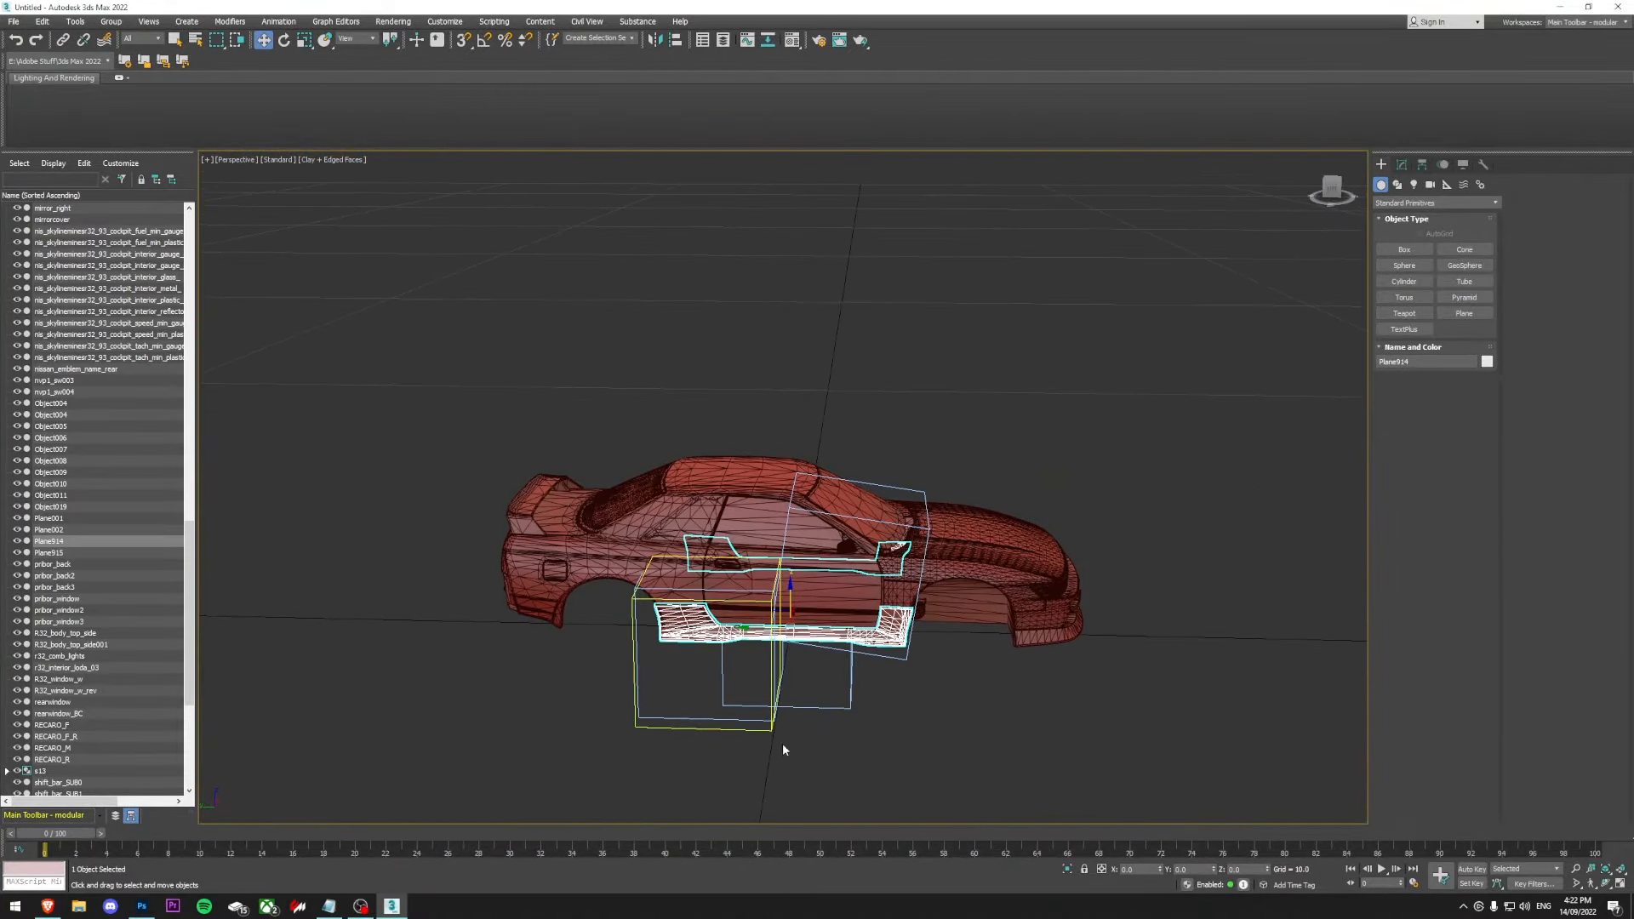
{"action": "left_click_drag", "start_coordinate": [749, 681], "coordinate": [747, 678]}
{"action": "key", "text": "Delete"}
{"action": "right_click", "coordinate": [843, 734]}
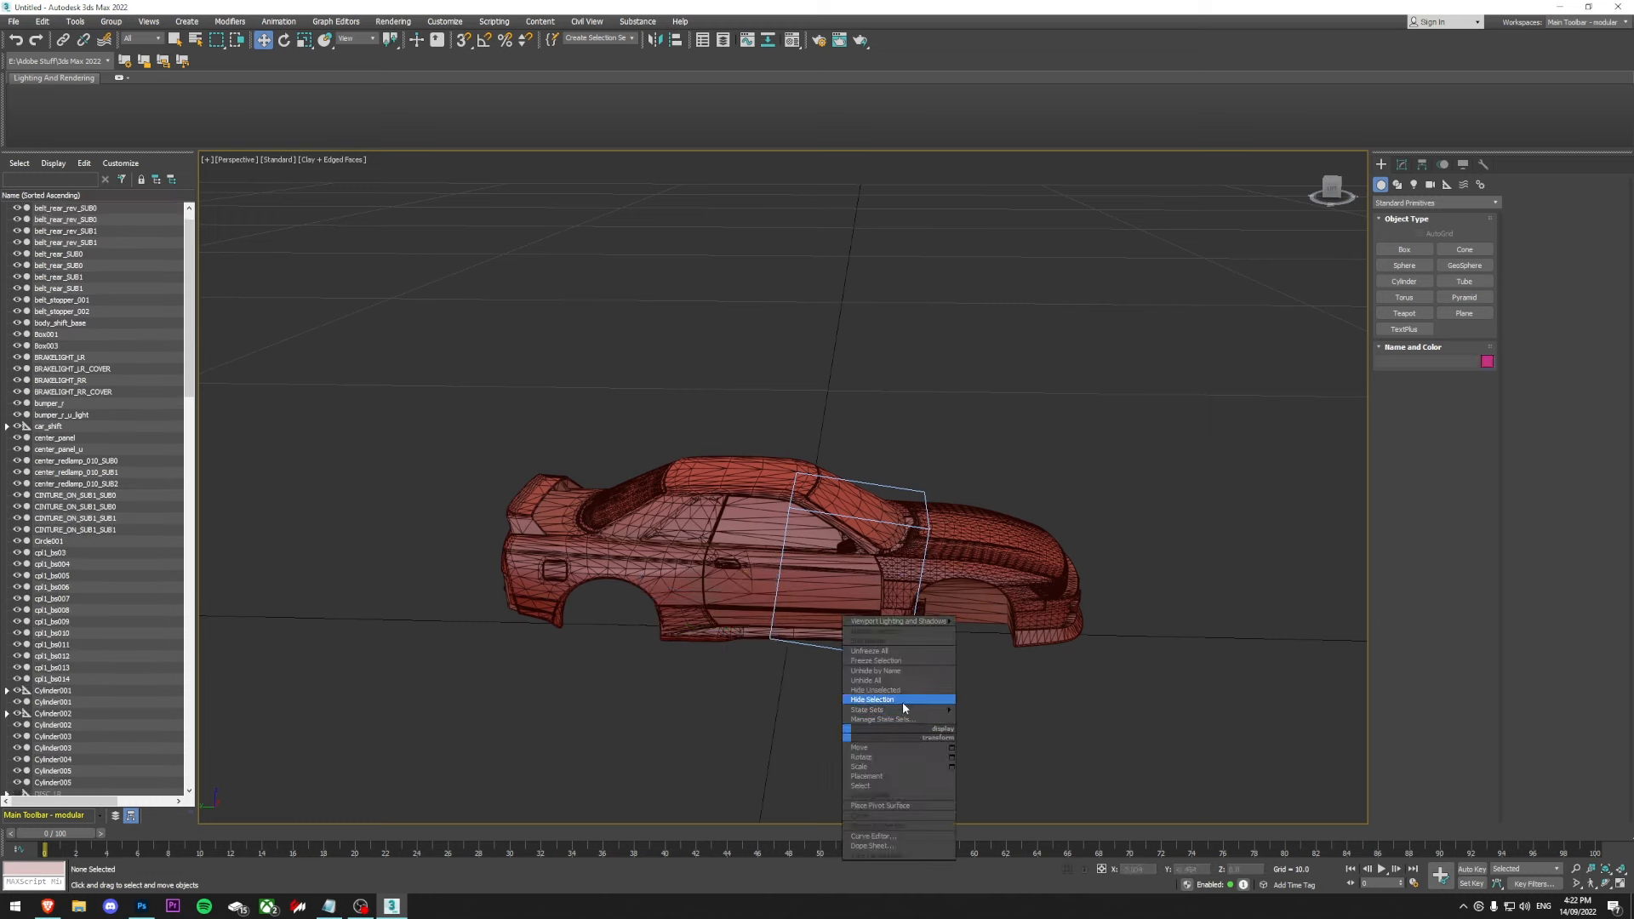
{"action": "left_click", "coordinate": [887, 681]}
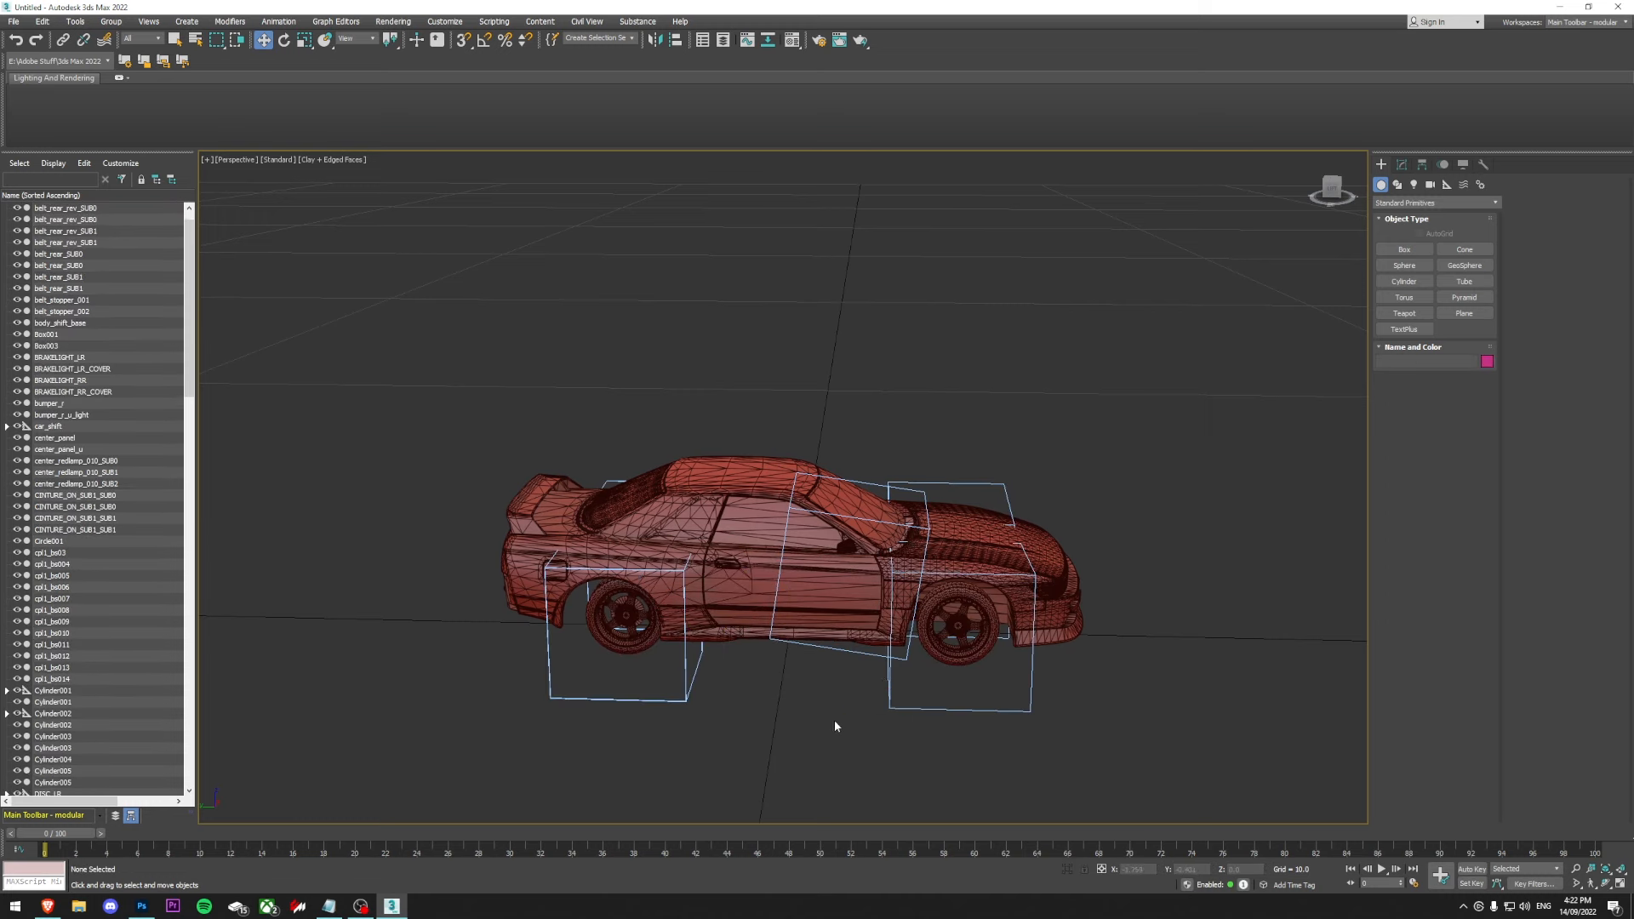
Step: Select both sides' rear wheel and disc helpers with their children and move them slightly rearward in the wheel arches
{"action": "left_click_drag", "start_coordinate": [645, 688], "coordinate": [647, 690]}
{"action": "middle_click_drag", "start_coordinate": [647, 689], "coordinate": [919, 628], "text": "alt"}
{"action": "left_click_drag", "start_coordinate": [665, 681], "coordinate": [666, 681], "text": "ctrl"}
{"action": "middle_click_drag", "start_coordinate": [666, 681], "coordinate": [264, 582], "text": "alt"}
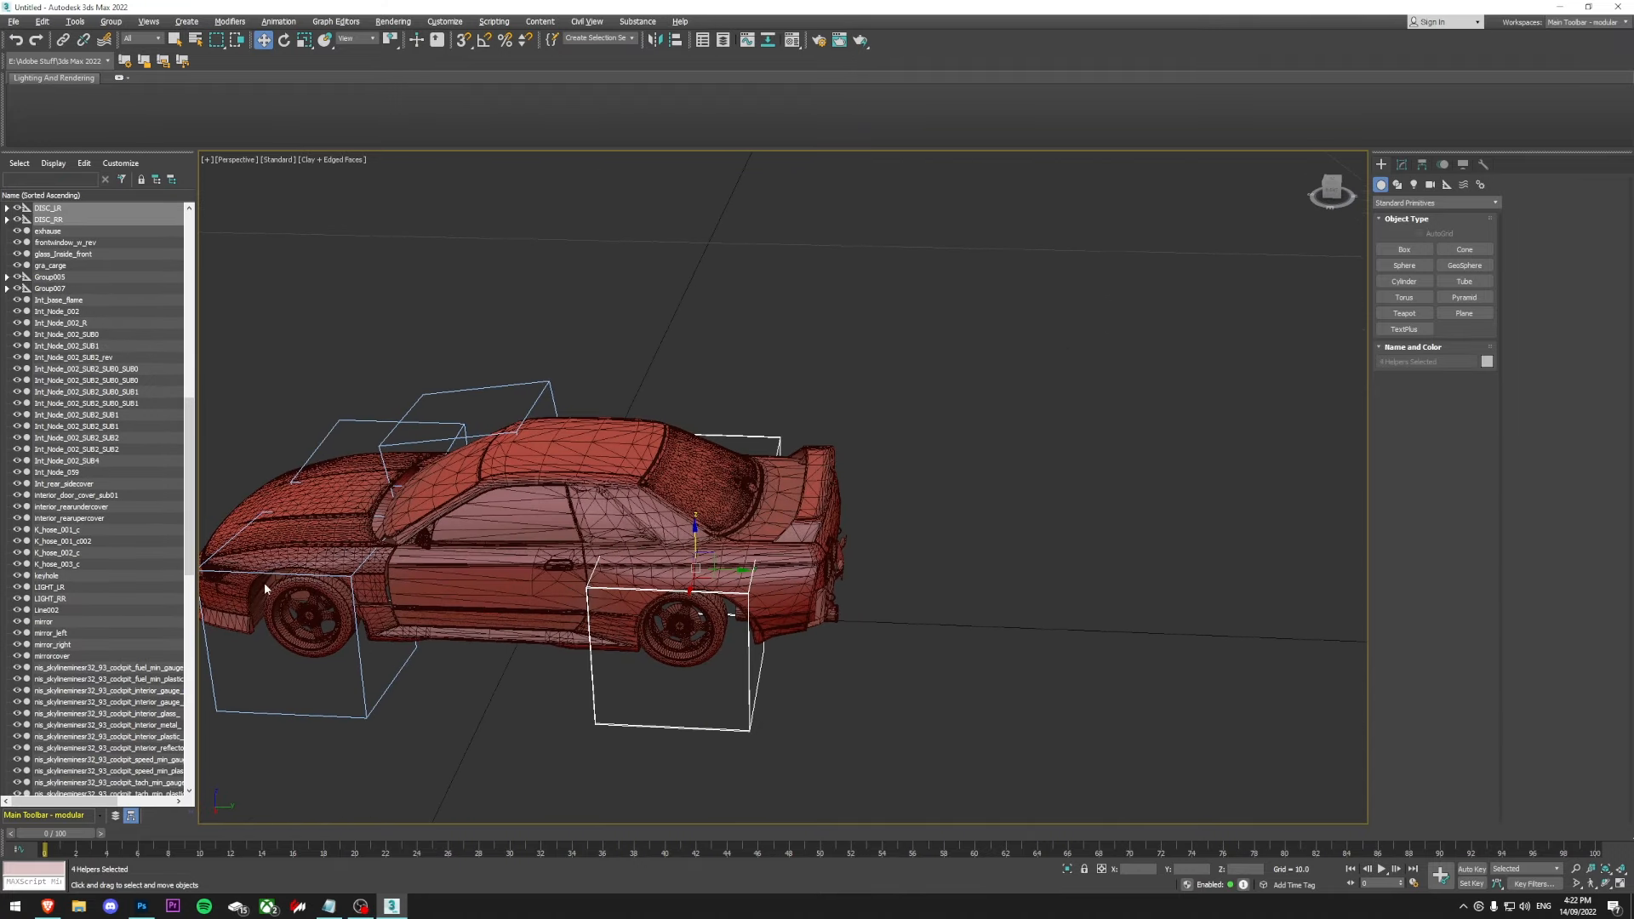
{"action": "right_click", "coordinate": [128, 217]}
{"action": "left_click", "coordinate": [141, 230]}
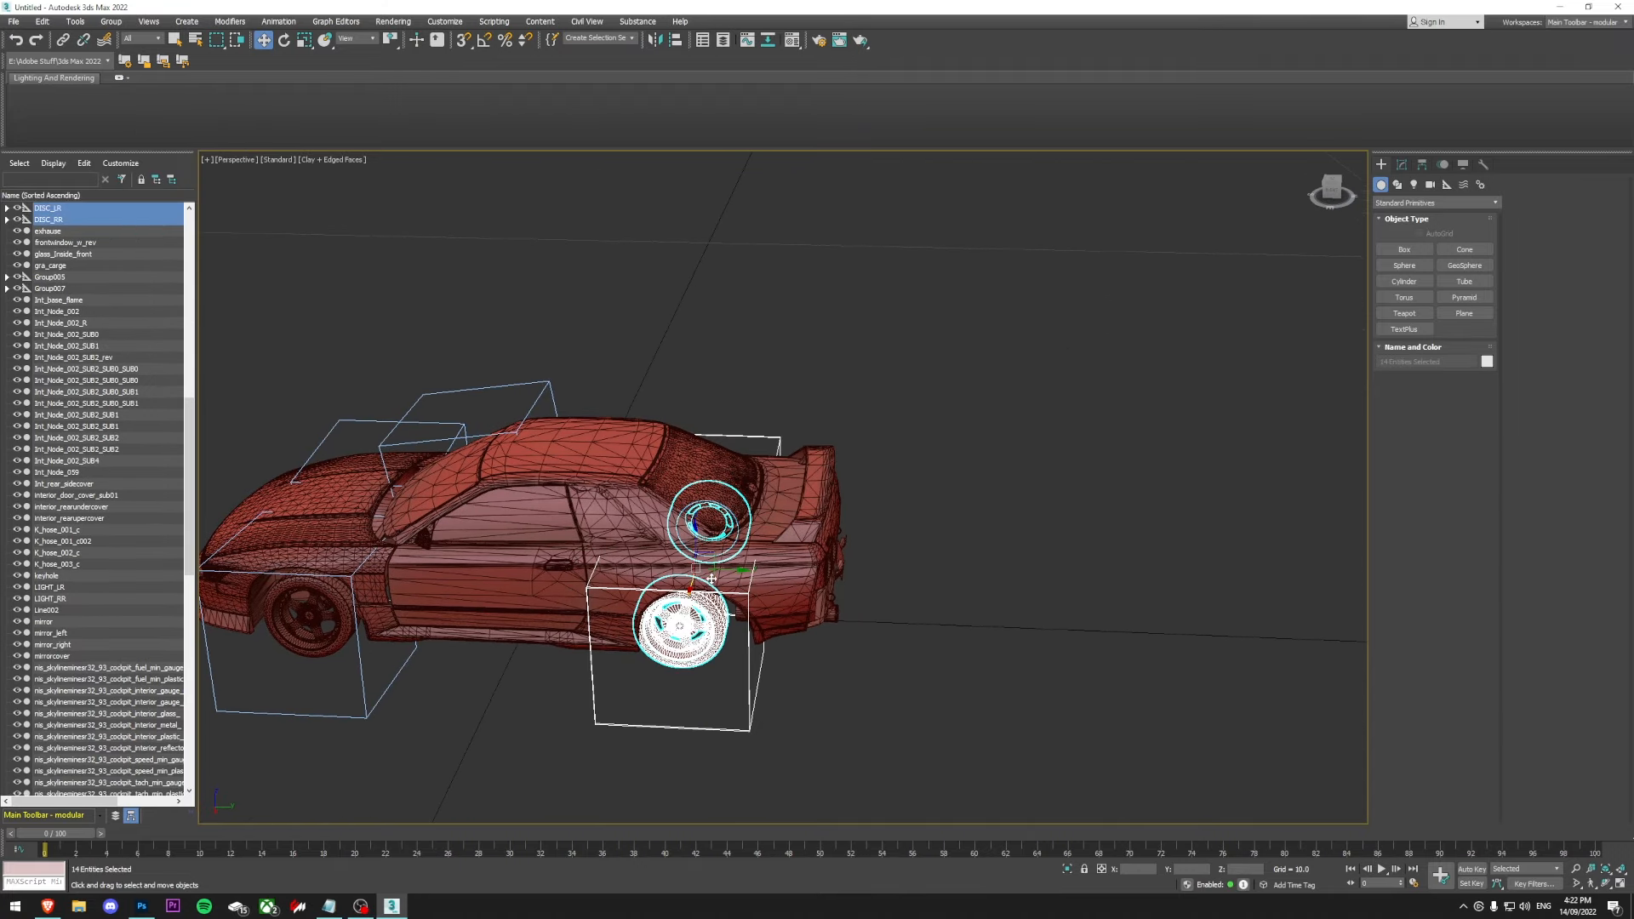
{"action": "left_click_drag", "start_coordinate": [737, 571], "coordinate": [756, 573]}
{"action": "middle_click_drag", "start_coordinate": [877, 660], "coordinate": [1055, 523], "text": "alt"}
{"action": "middle_click_drag", "start_coordinate": [771, 621], "coordinate": [794, 634], "text": "alt"}
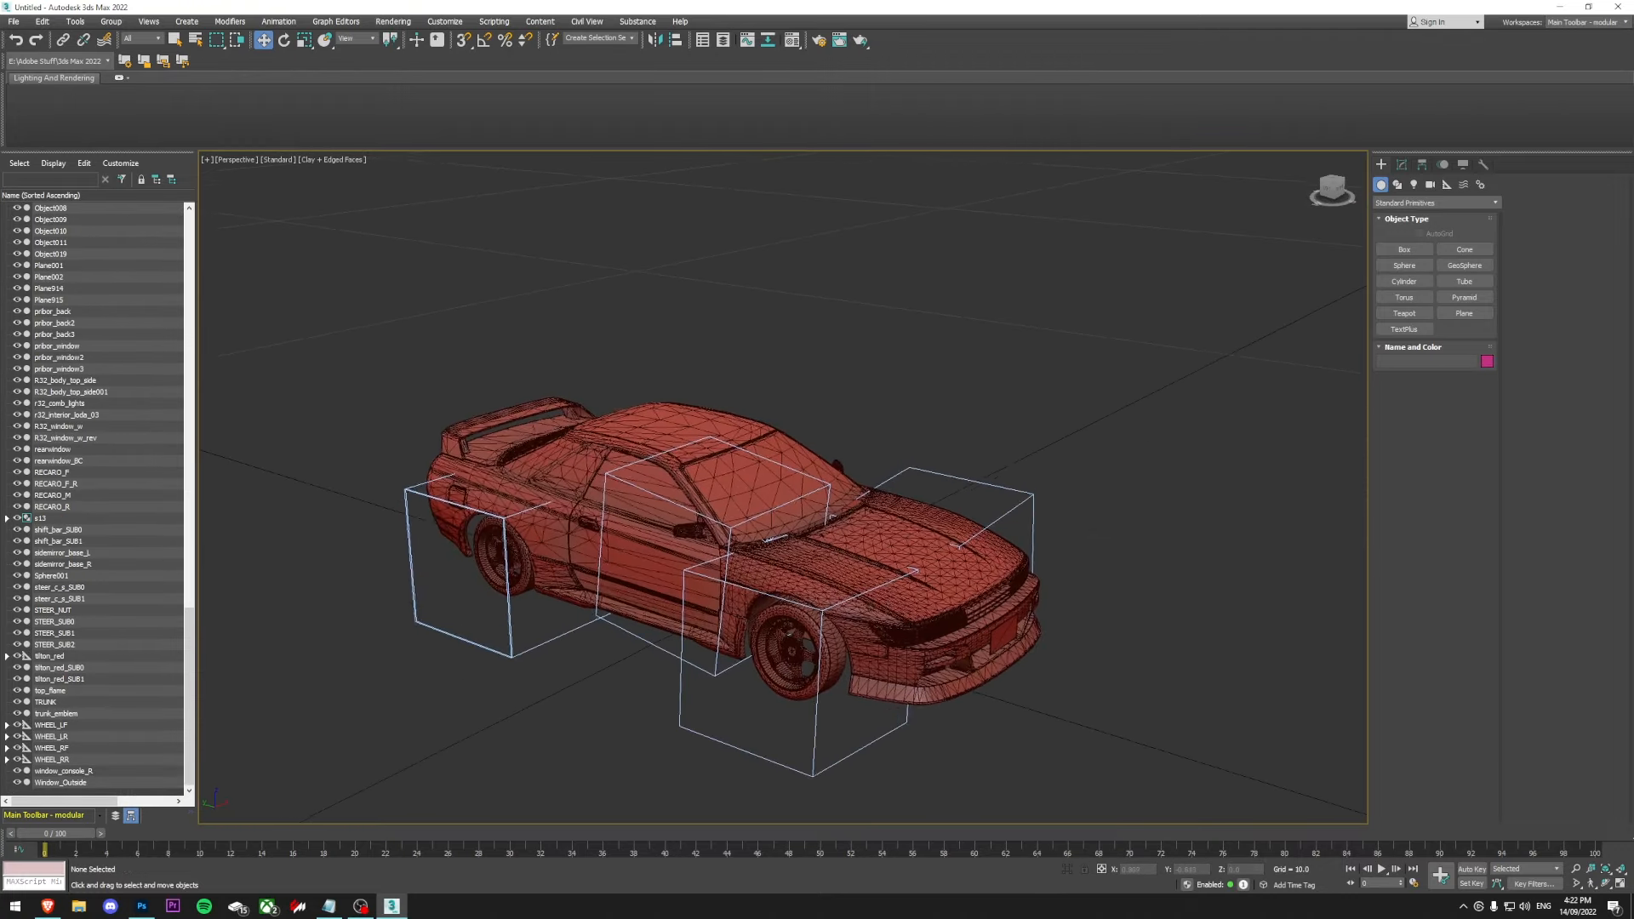
{"action": "scroll", "coordinate": [793, 634], "scroll_direction": "up", "scroll_amount": 3}
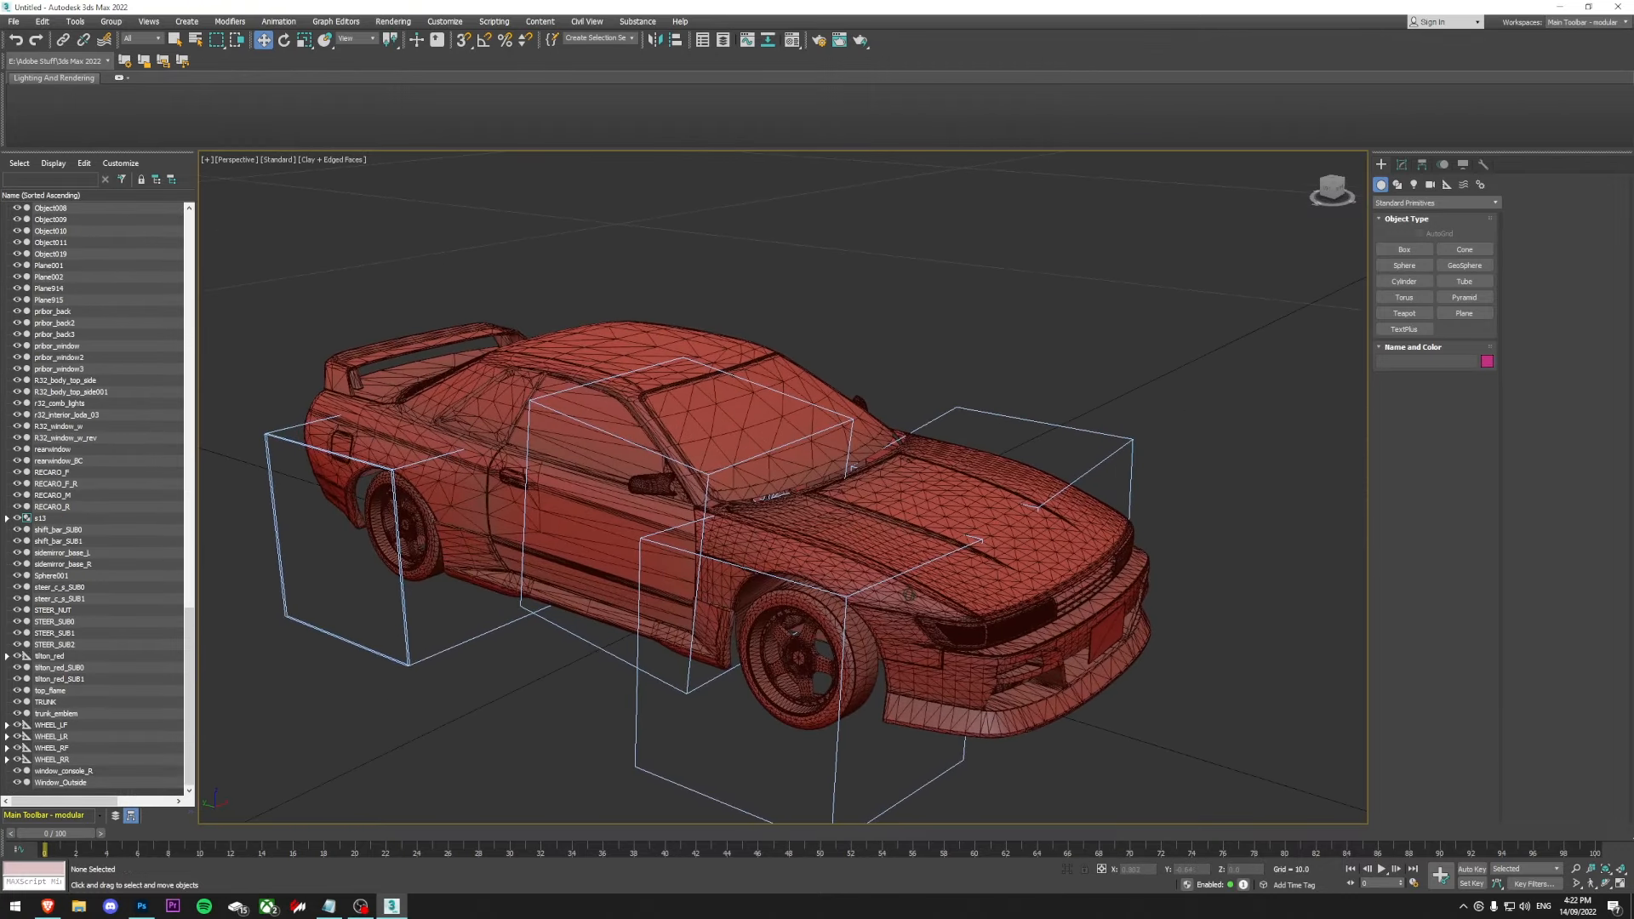
{"action": "mouse_move", "coordinate": [910, 595]}
{"action": "middle_mouse_down", "text": "alt"}
{"action": "mouse_move", "coordinate": [903, 574]}
{"action": "mouse_move", "coordinate": [931, 594]}
{"action": "middle_mouse_up", "text": "alt"}
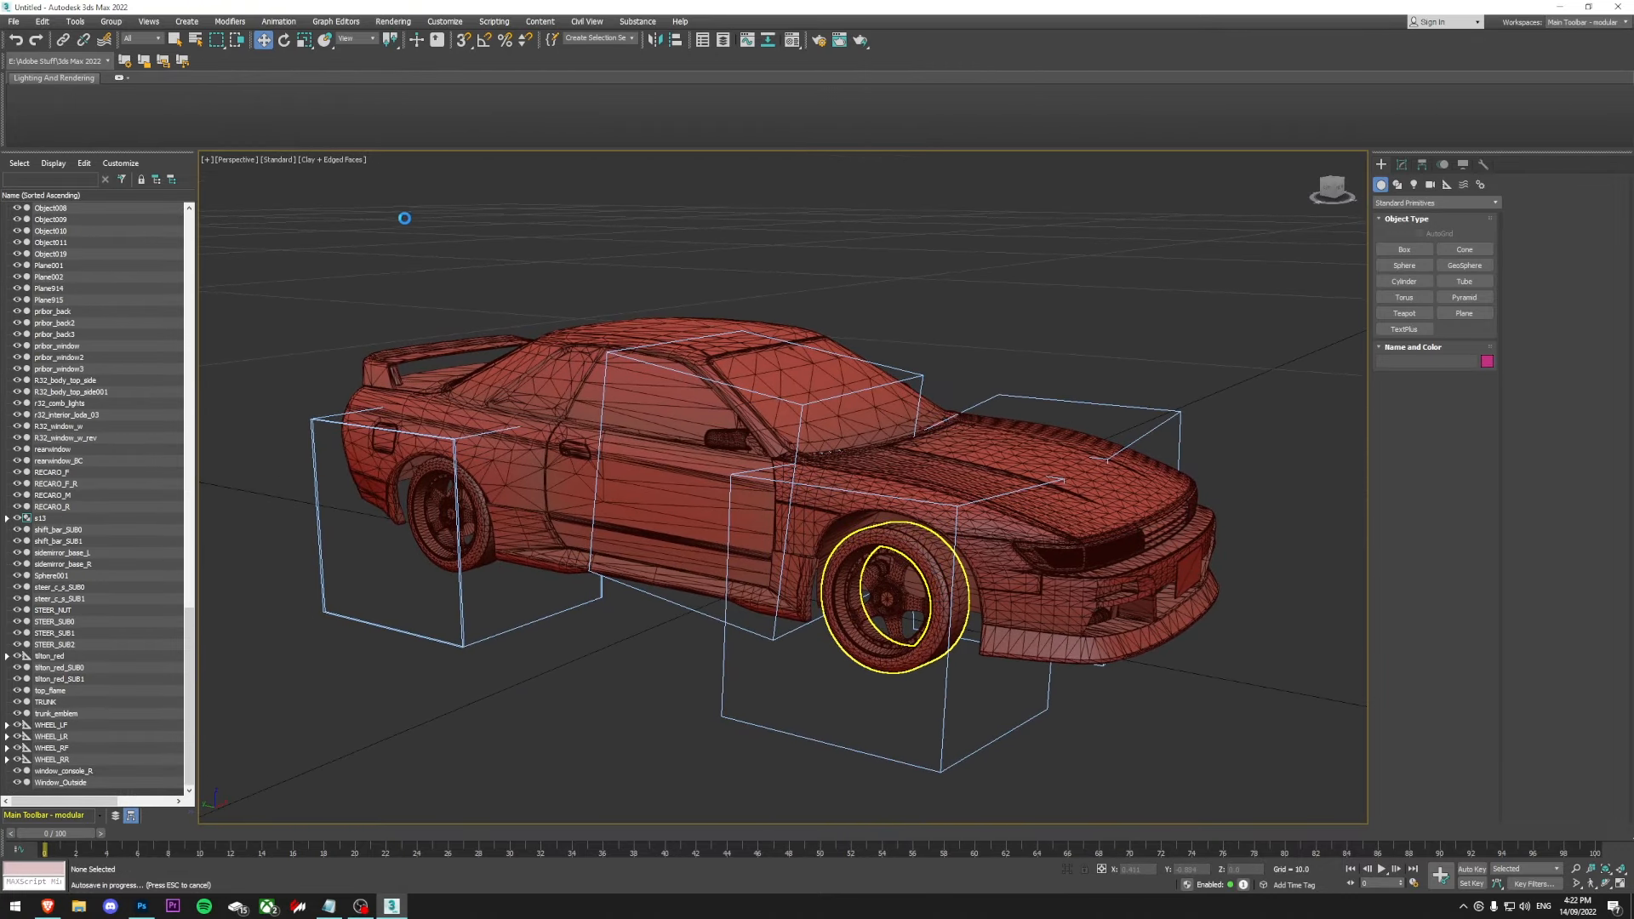
Step: Export the scene as FBX over the existing model.FBX in SUPERSICK's unpacked-nissan_r32 folder, keeping the default export options
{"action": "left_click", "coordinate": [15, 21]}
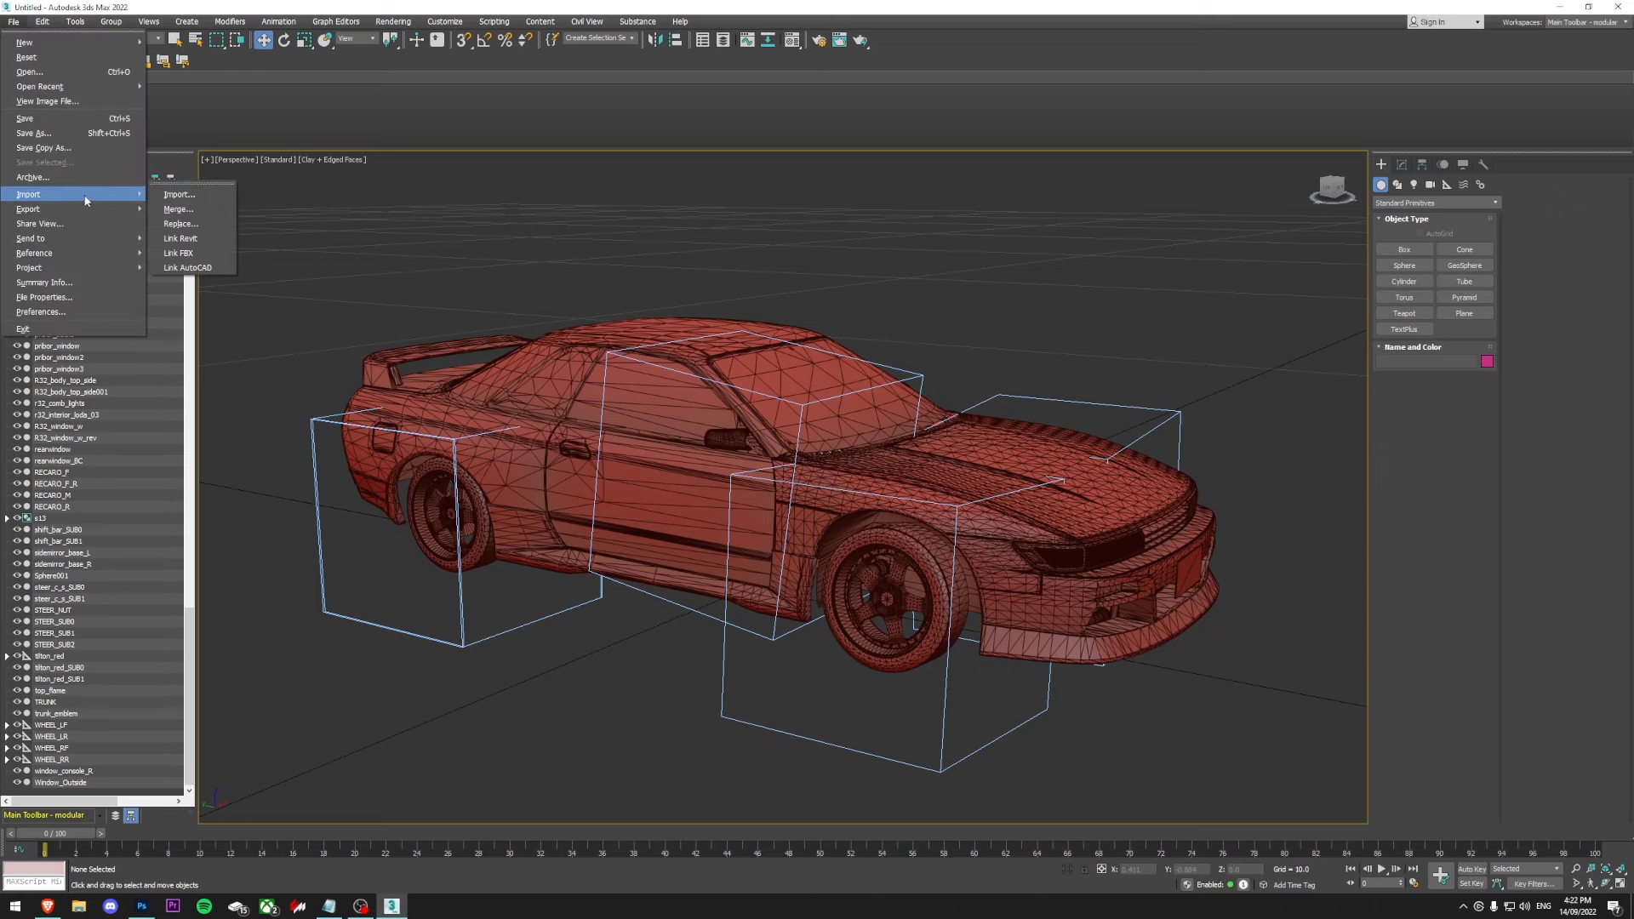
{"action": "mouse_move", "coordinate": [85, 207]}
{"action": "left_click", "coordinate": [172, 212]}
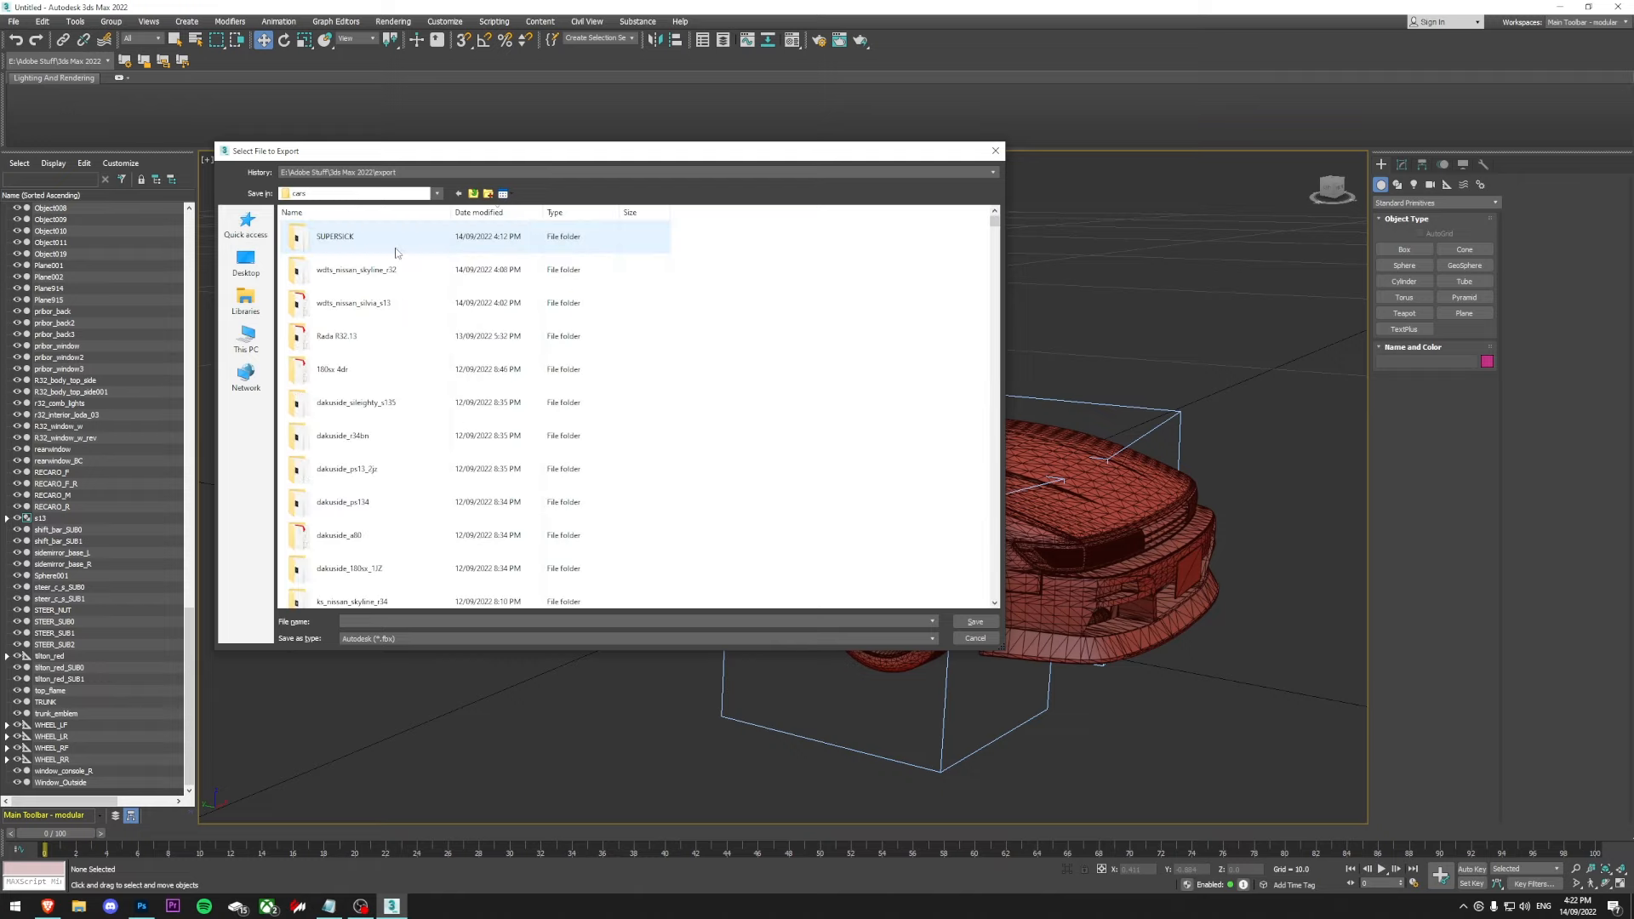
{"action": "double_click", "coordinate": [358, 238]}
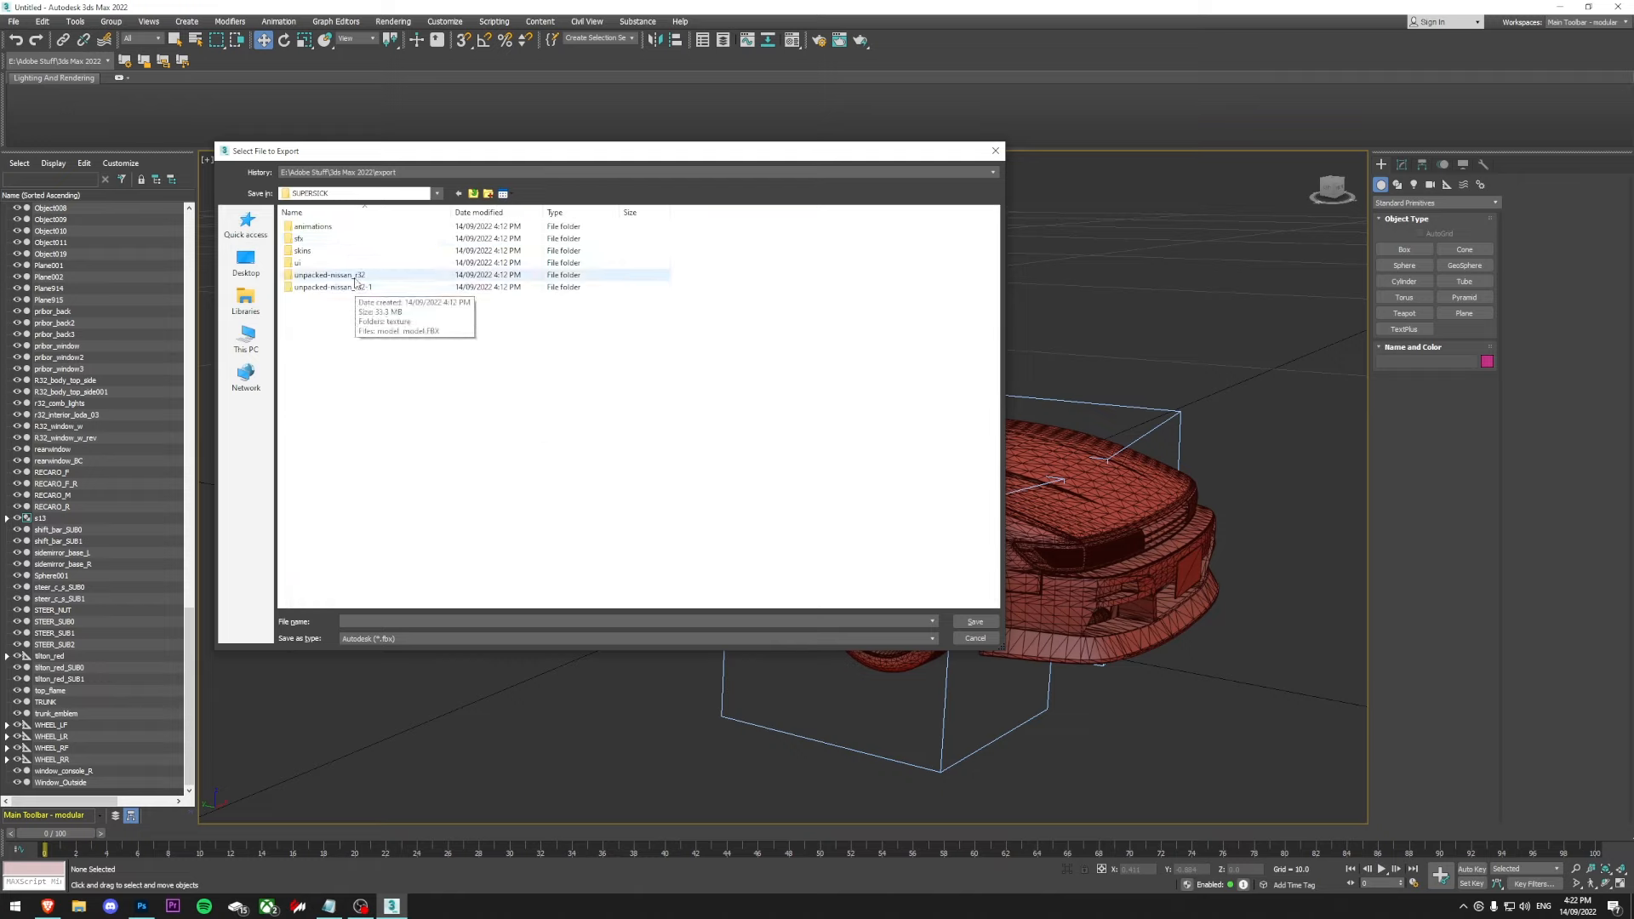
{"action": "double_click", "coordinate": [330, 275]}
{"action": "double_click", "coordinate": [329, 239]}
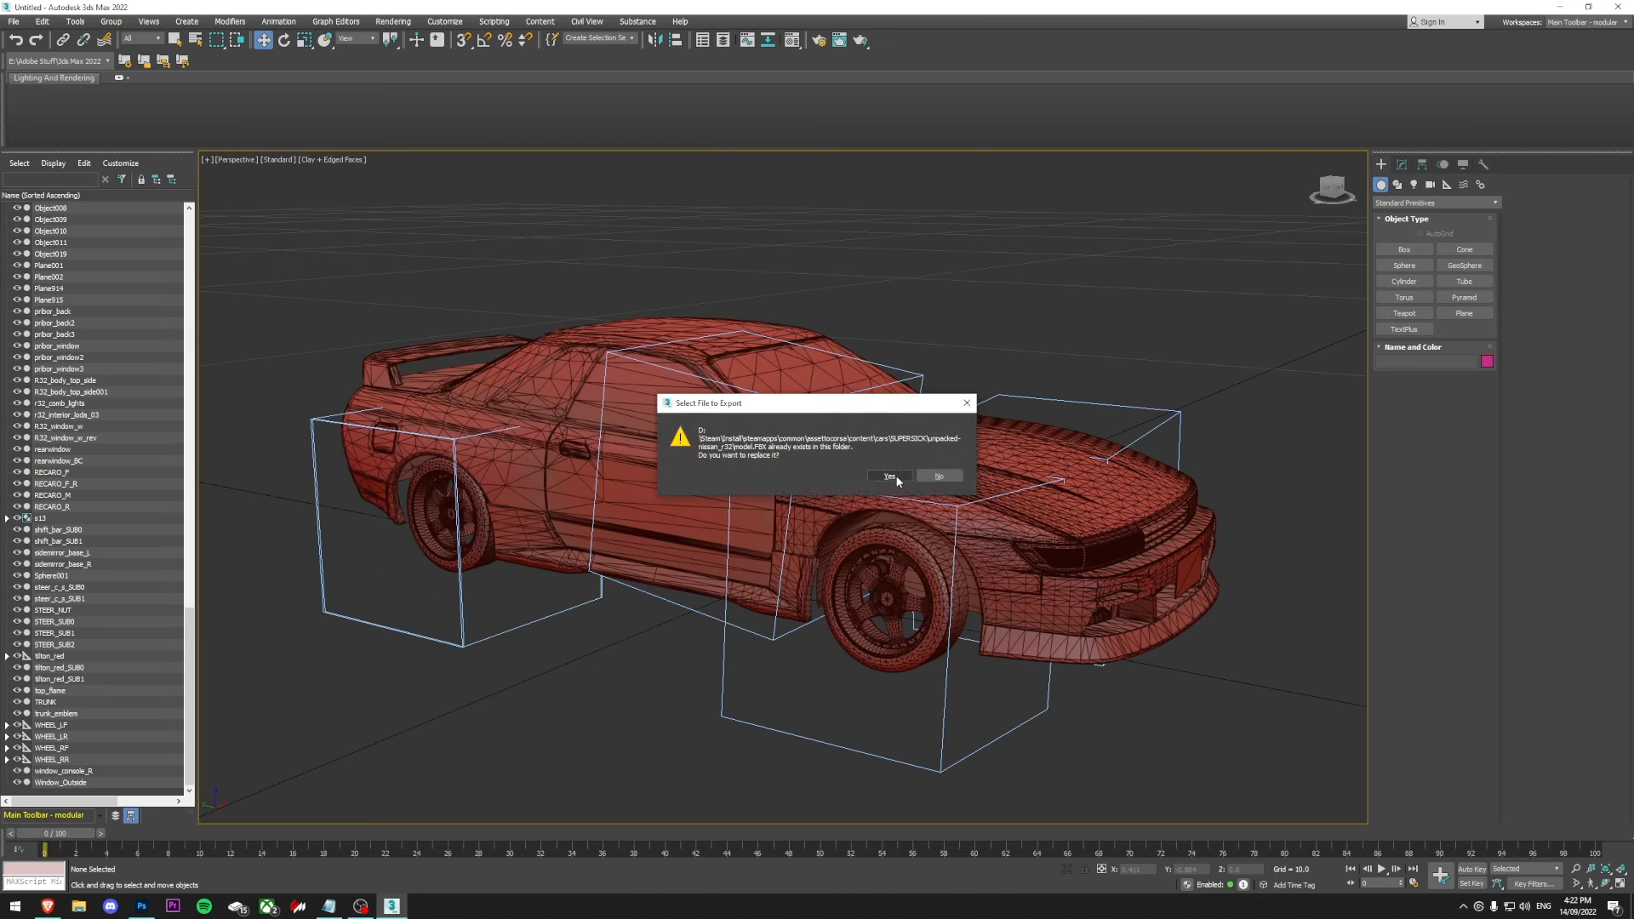
{"action": "left_click", "coordinate": [890, 477]}
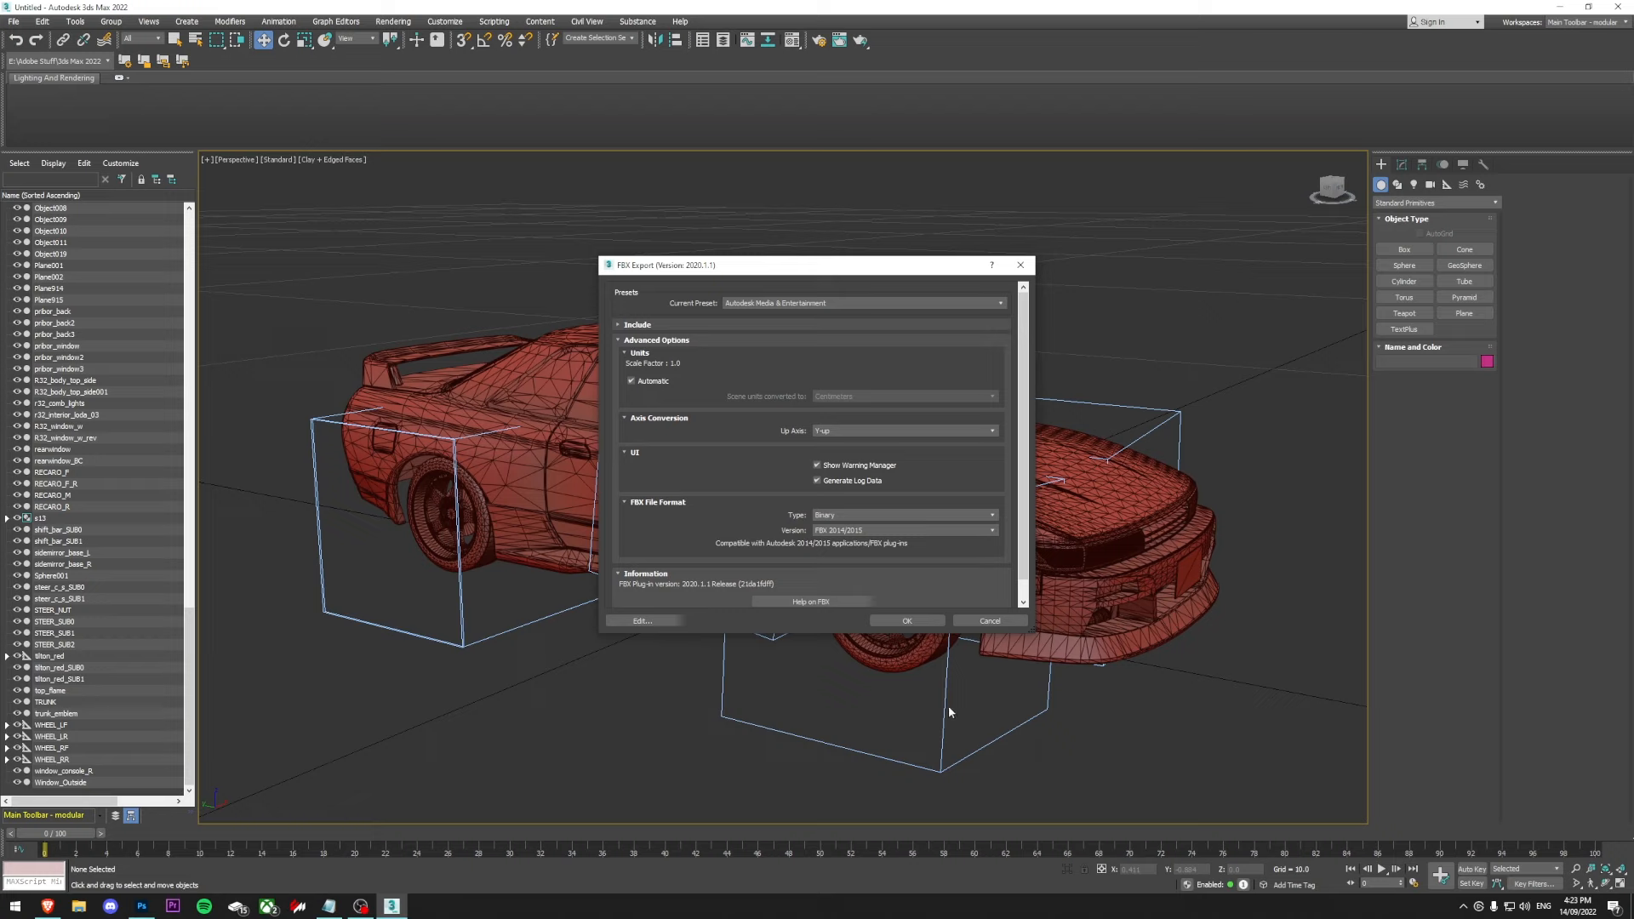
{"action": "left_click", "coordinate": [907, 621]}
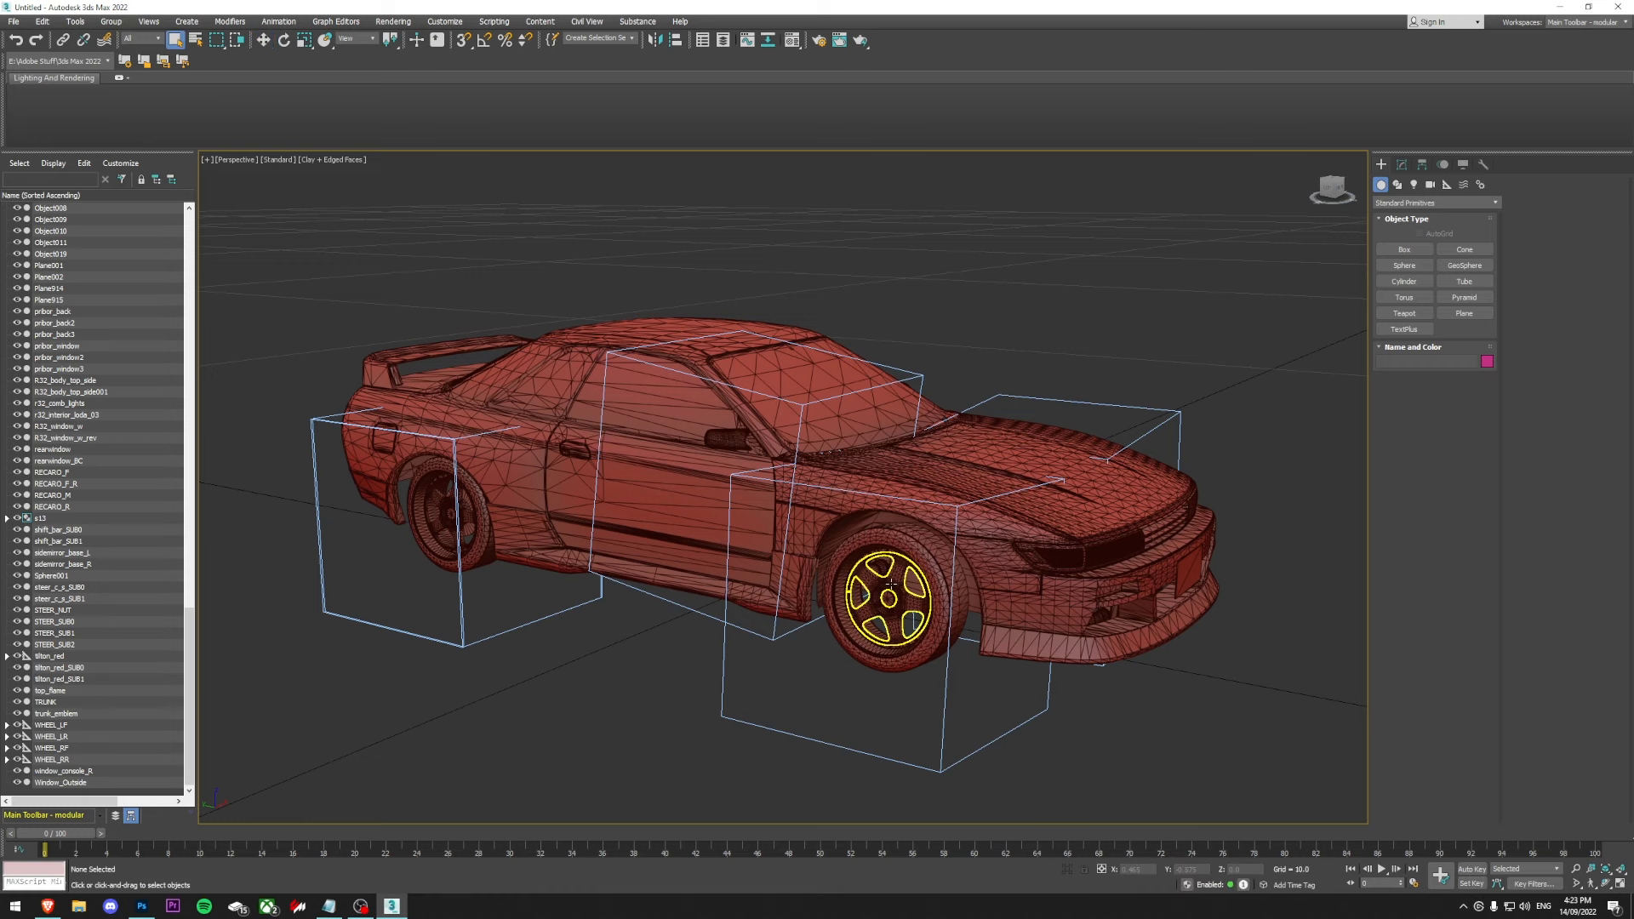
Step: Switch to File Explorer and open the SUPERSICK folder in a second window beside the cars folder
{"action": "left_click", "coordinate": [1562, 7]}
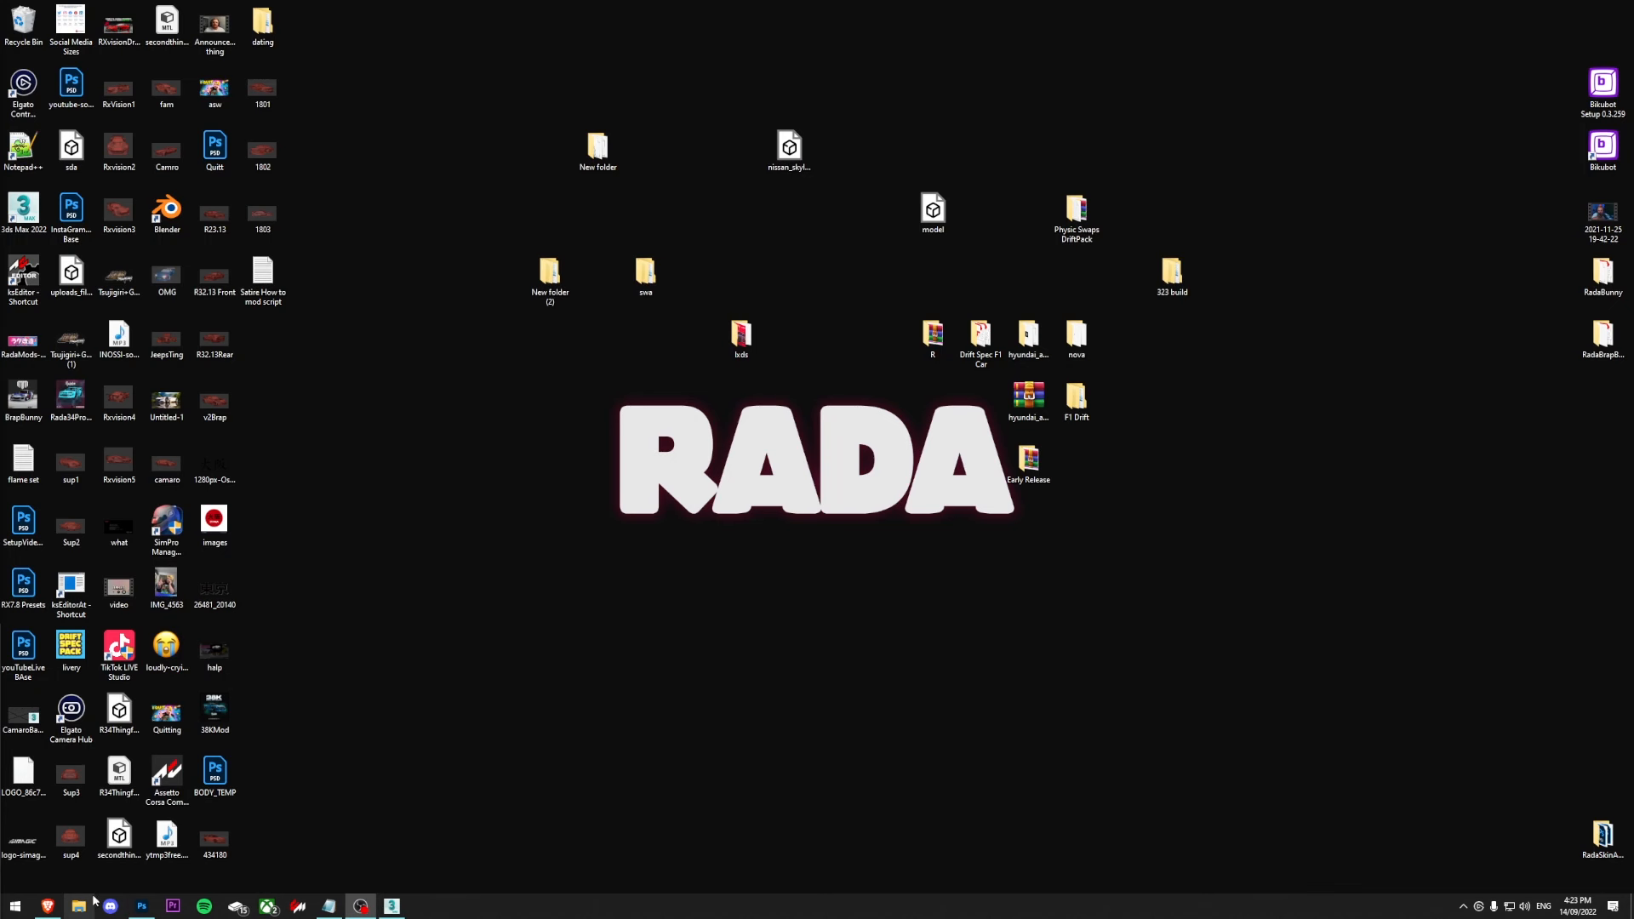
{"action": "left_click", "coordinate": [87, 904]}
{"action": "left_click", "coordinate": [492, 437]}
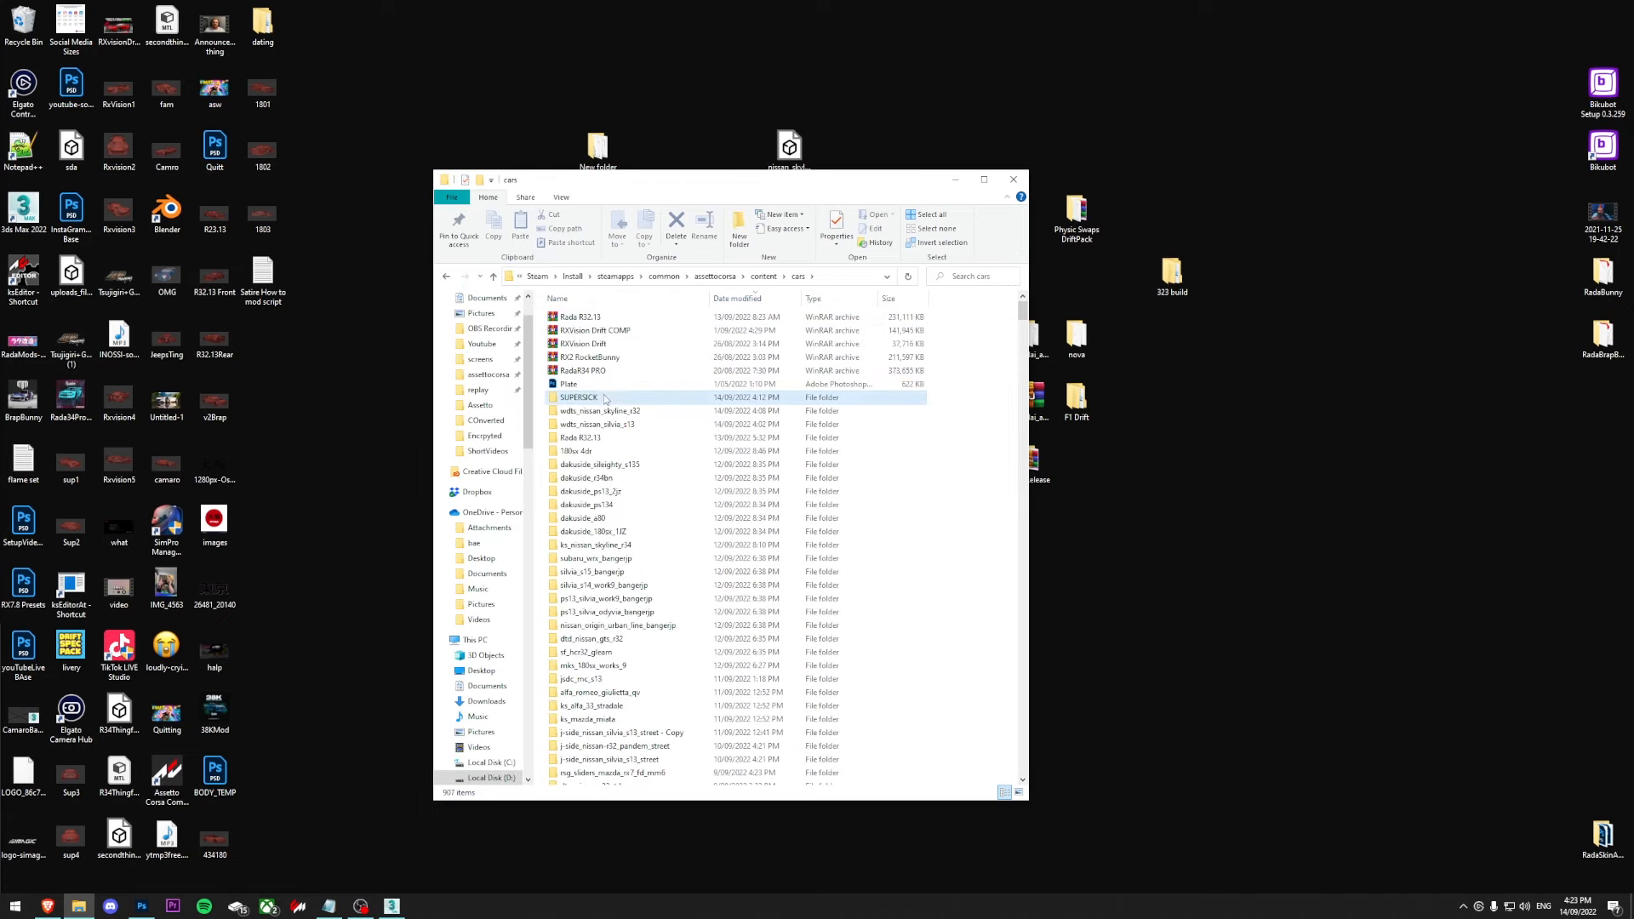
{"action": "right_click", "coordinate": [629, 403]}
{"action": "left_click", "coordinate": [677, 422]}
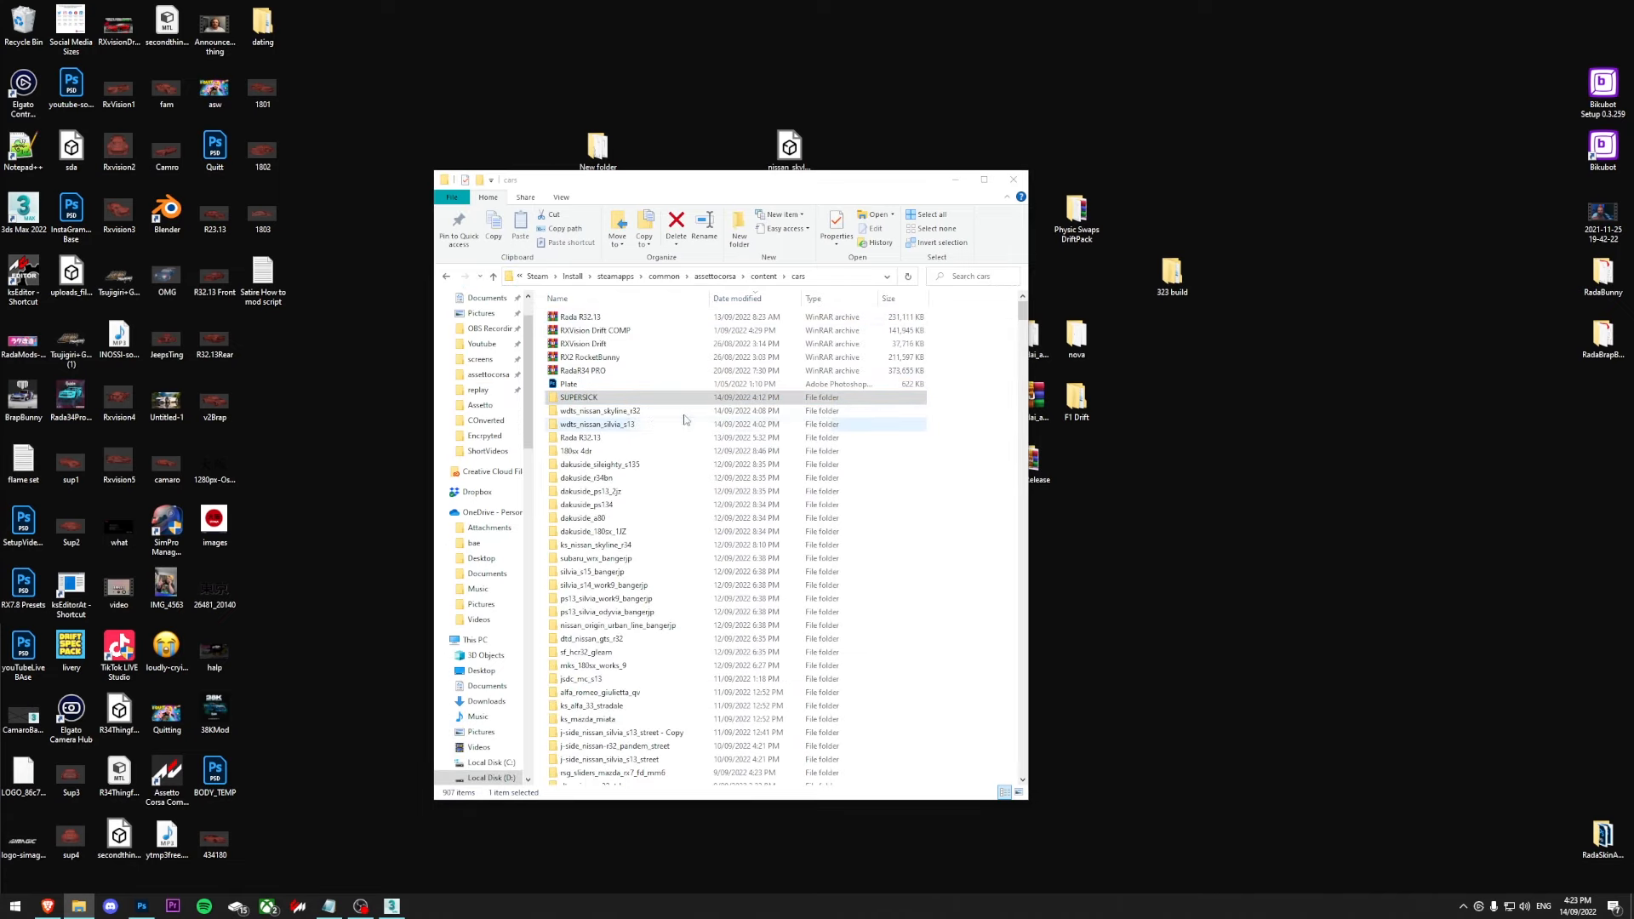
{"action": "left_click_drag", "start_coordinate": [738, 205], "coordinate": [1143, 190]}
{"action": "left_click_drag", "start_coordinate": [681, 179], "coordinate": [434, 175]}
Step: Copy the texture folder from unpacked-nissan_silvia_s13 into SUPERSICK's unpacked-nissan_r32, skip files with the same names, and close both folder windows
{"action": "double_click", "coordinate": [375, 421]}
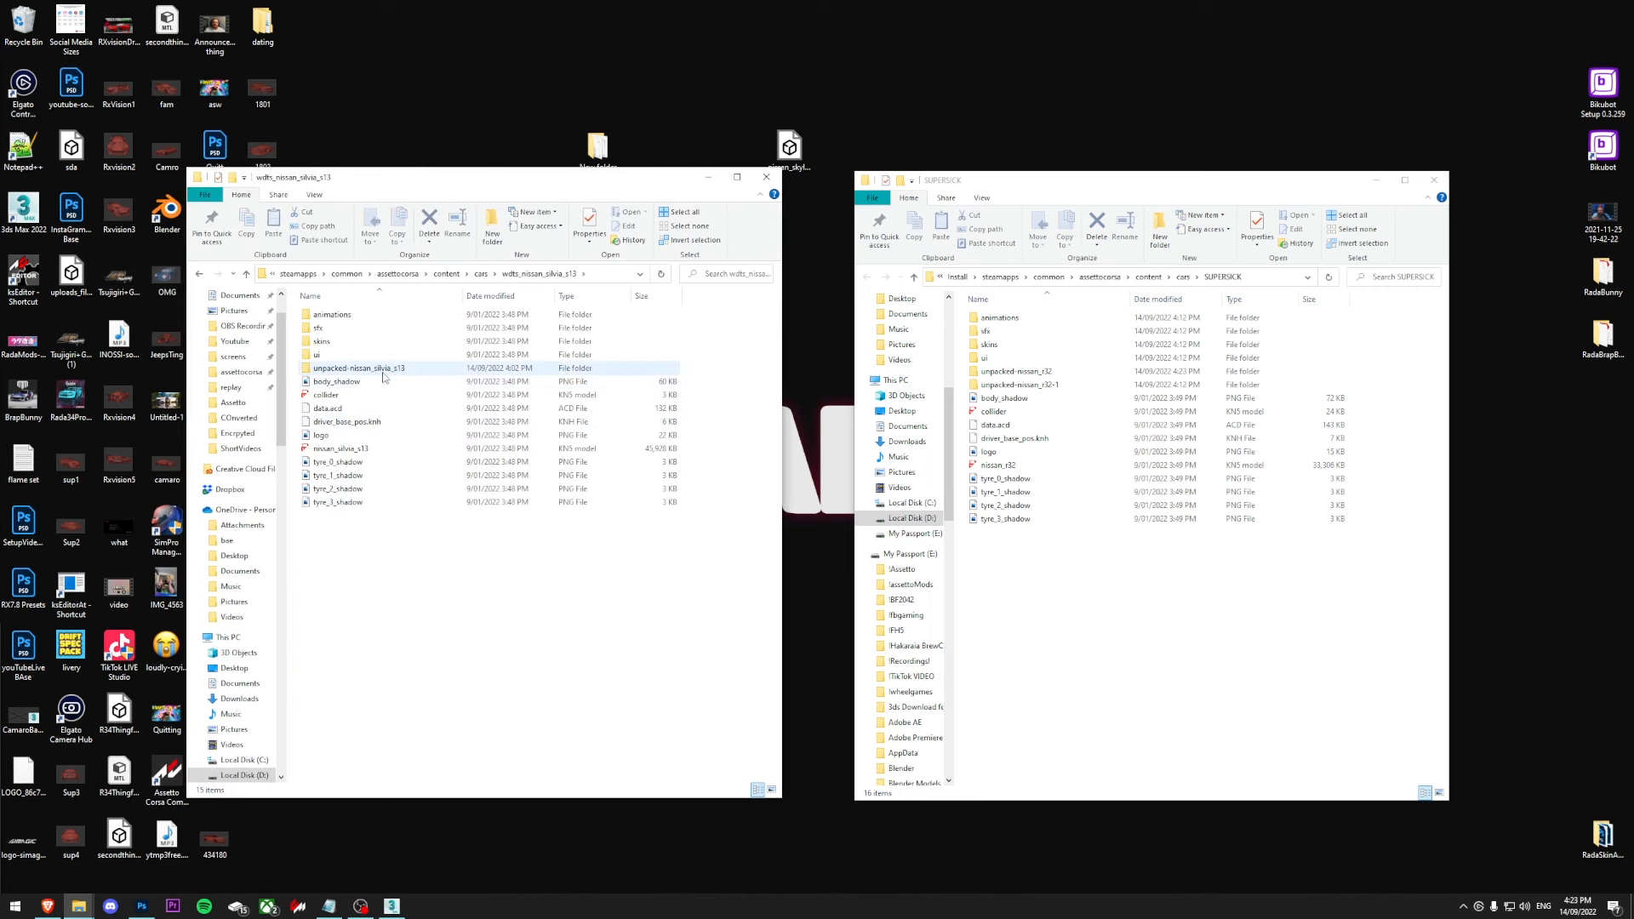
{"action": "double_click", "coordinate": [391, 375]}
{"action": "left_click", "coordinate": [358, 317]}
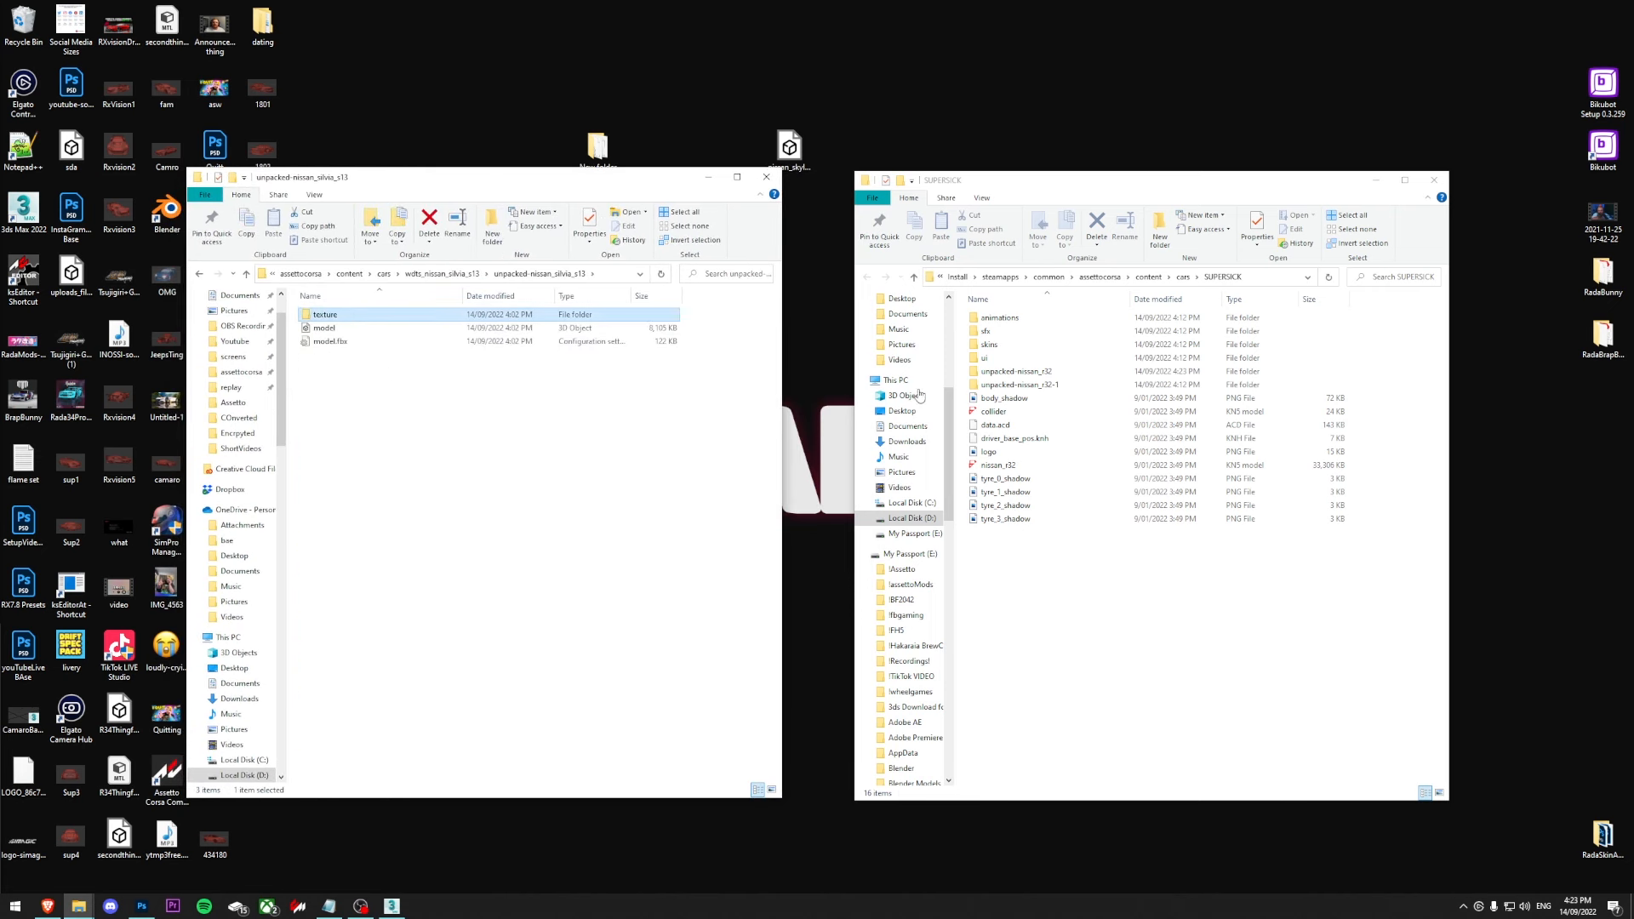
{"action": "double_click", "coordinate": [1017, 372]}
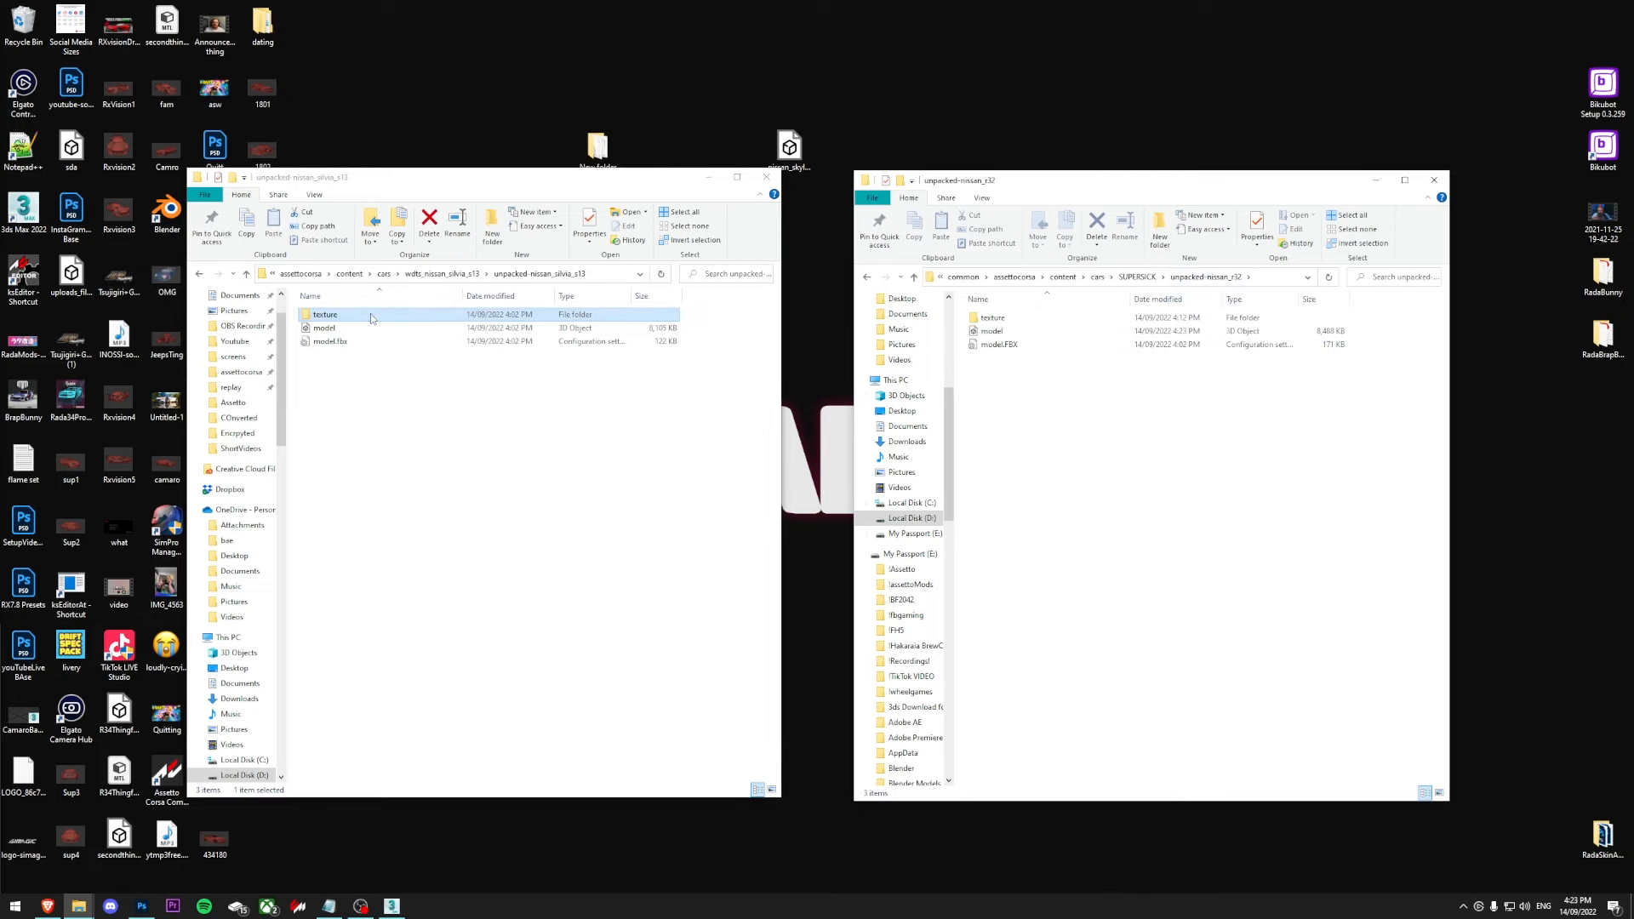
{"action": "left_click_drag", "start_coordinate": [371, 318], "coordinate": [1107, 379]}
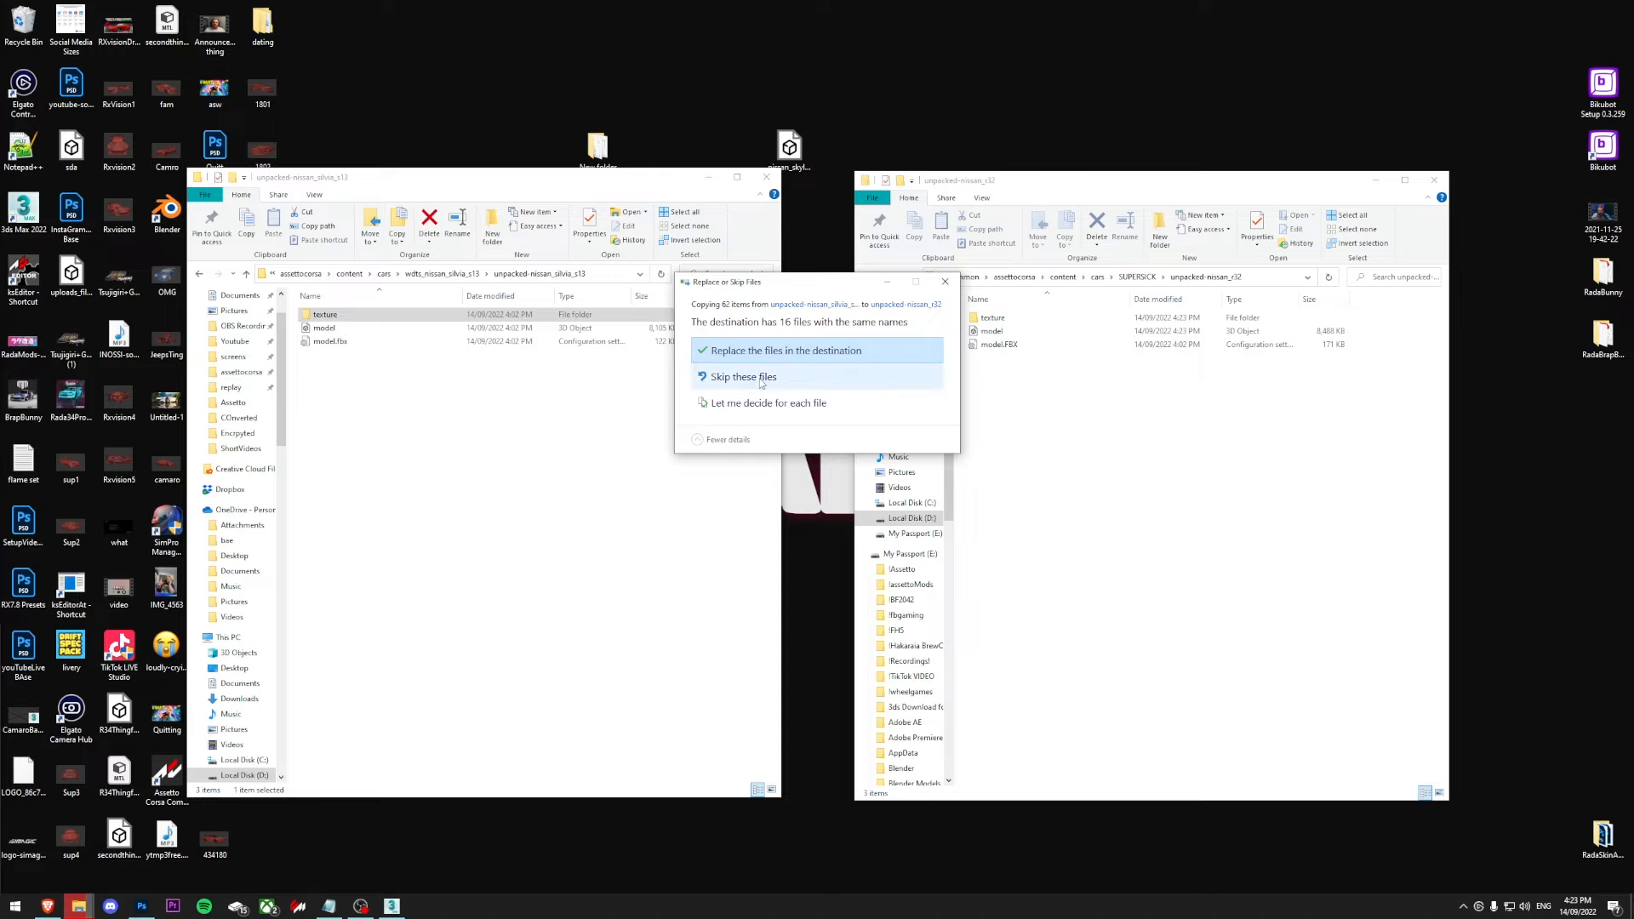
{"action": "left_click", "coordinate": [761, 380]}
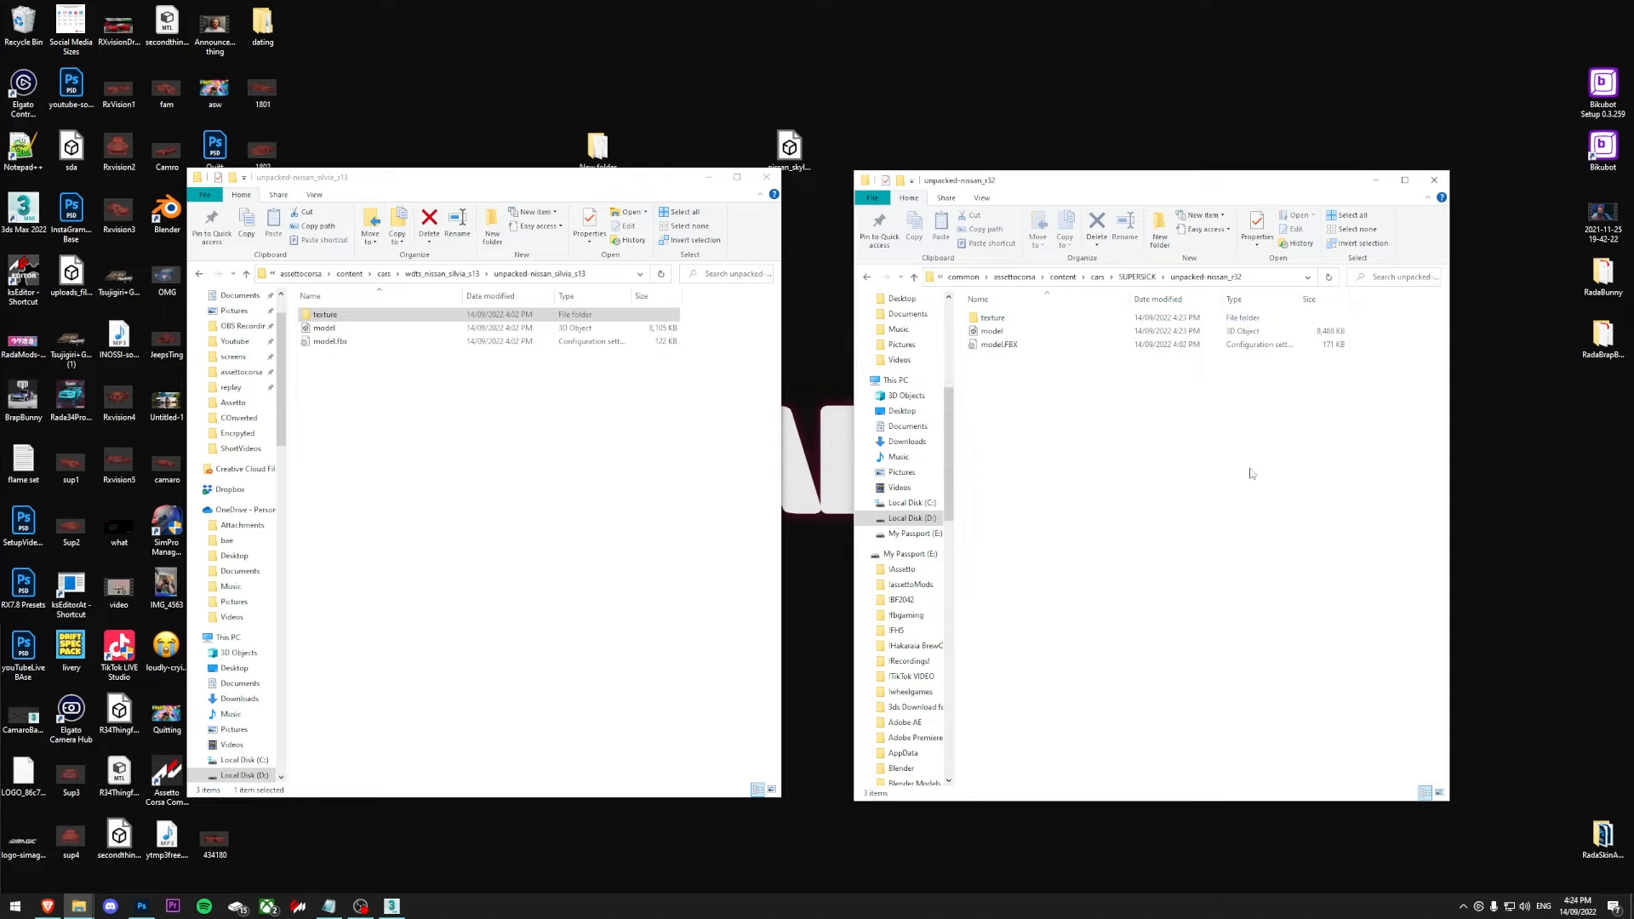
{"action": "left_click", "coordinate": [1437, 182]}
{"action": "left_click", "coordinate": [767, 178]}
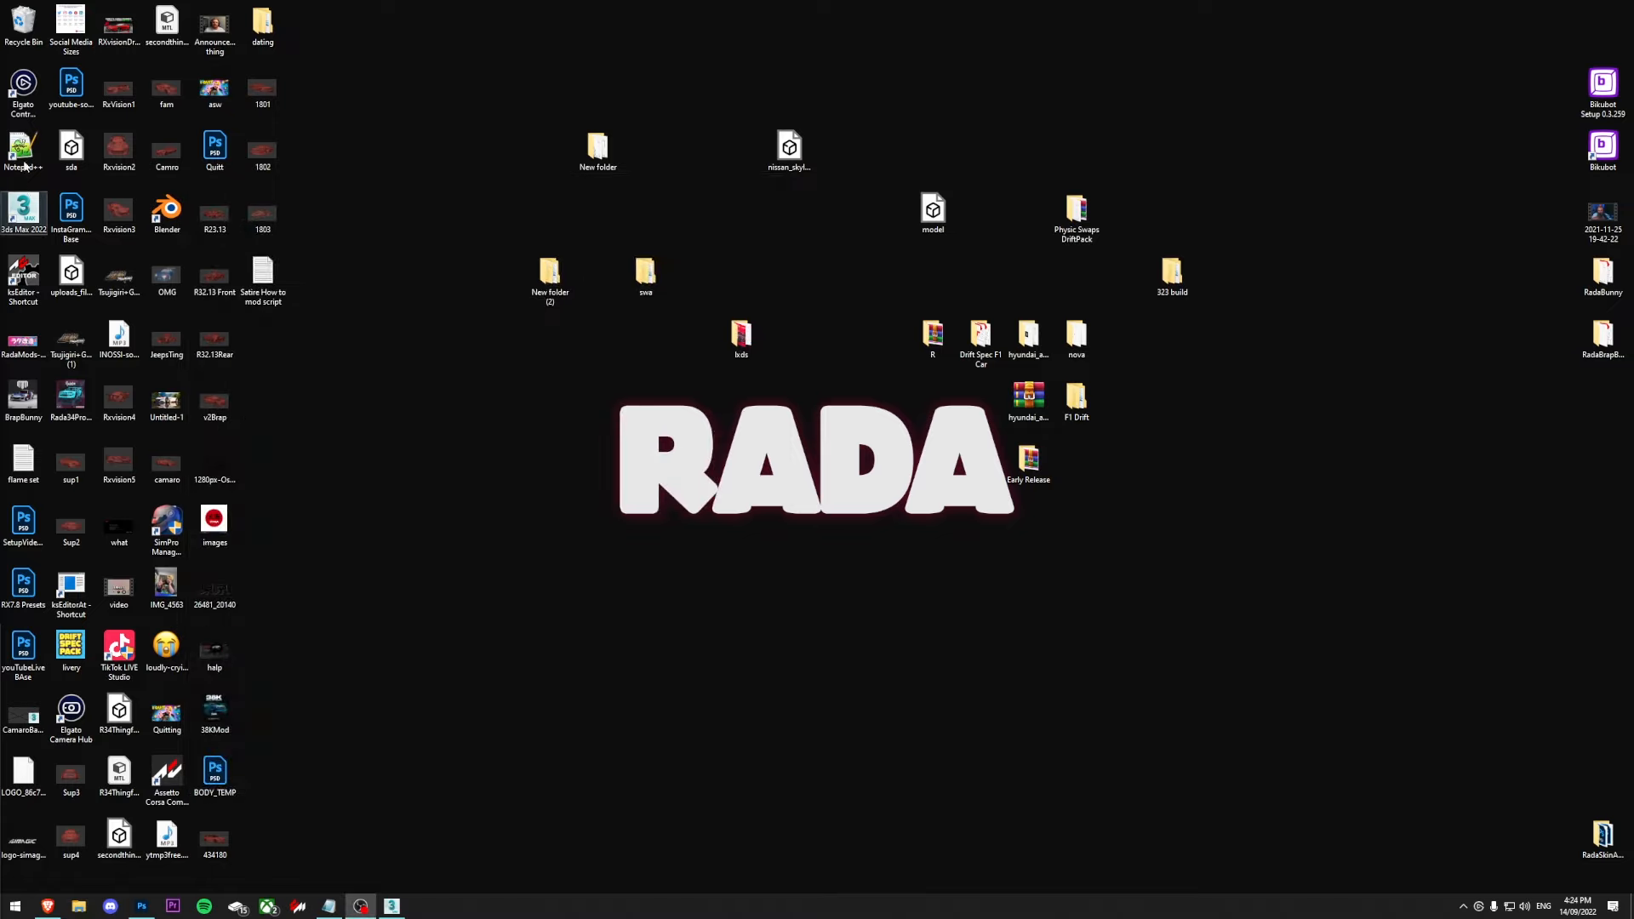
Step: Launch ksEditor and open model.FBX from the unpacked-nissan_r32 folder of the SUPERSICK car
{"action": "double_click", "coordinate": [23, 274]}
{"action": "left_click", "coordinate": [16, 22]}
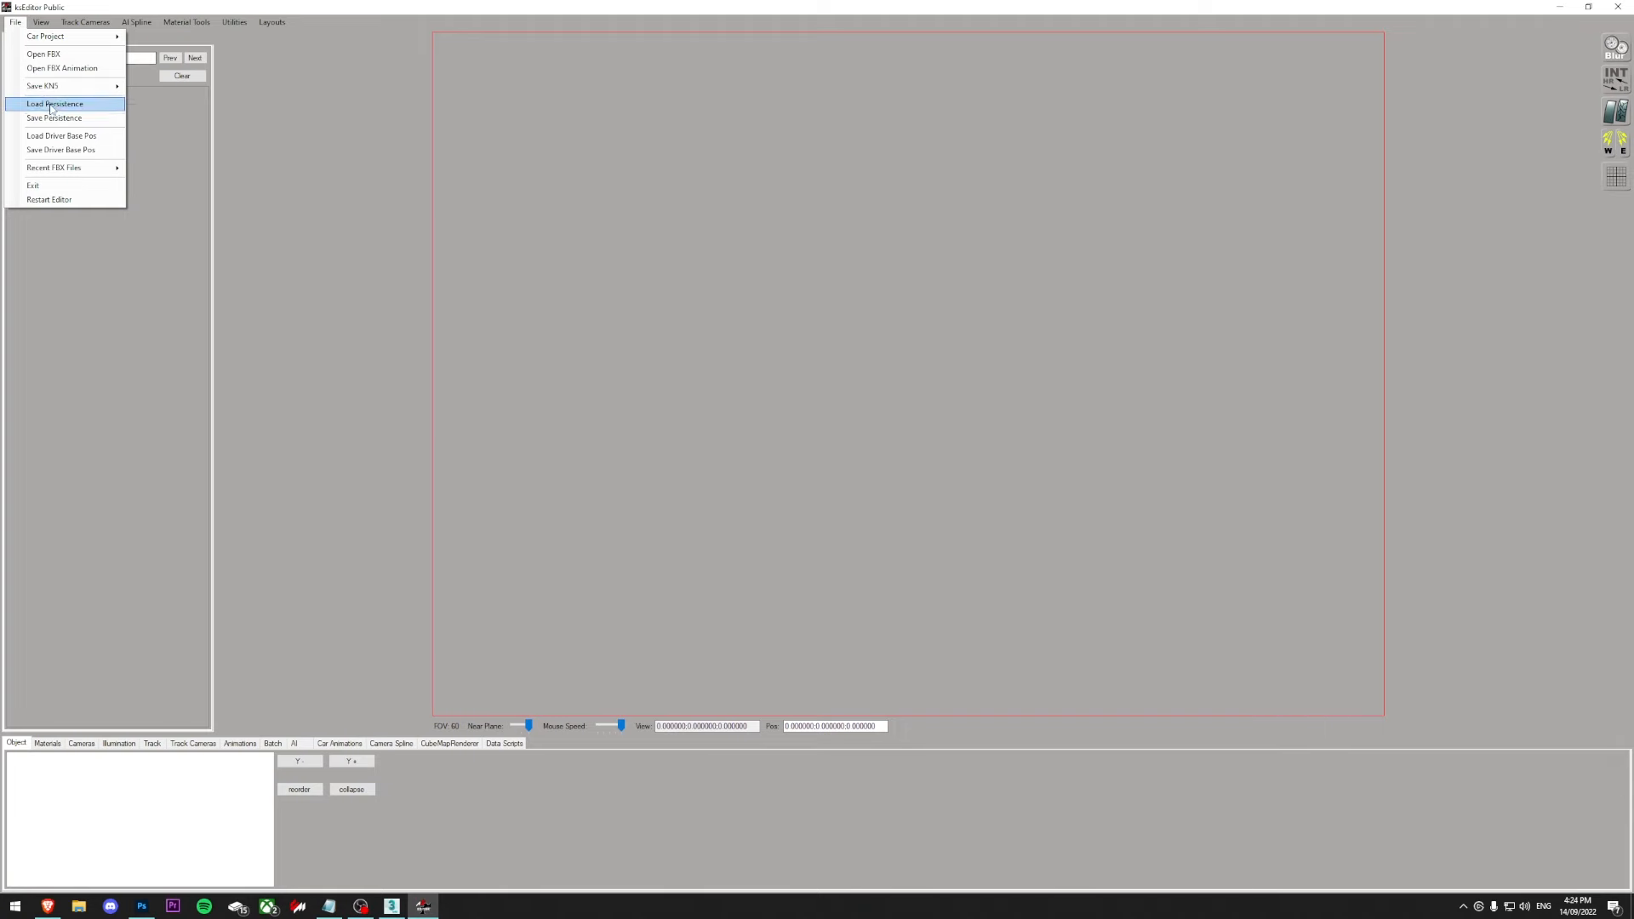
{"action": "left_click", "coordinate": [53, 60]}
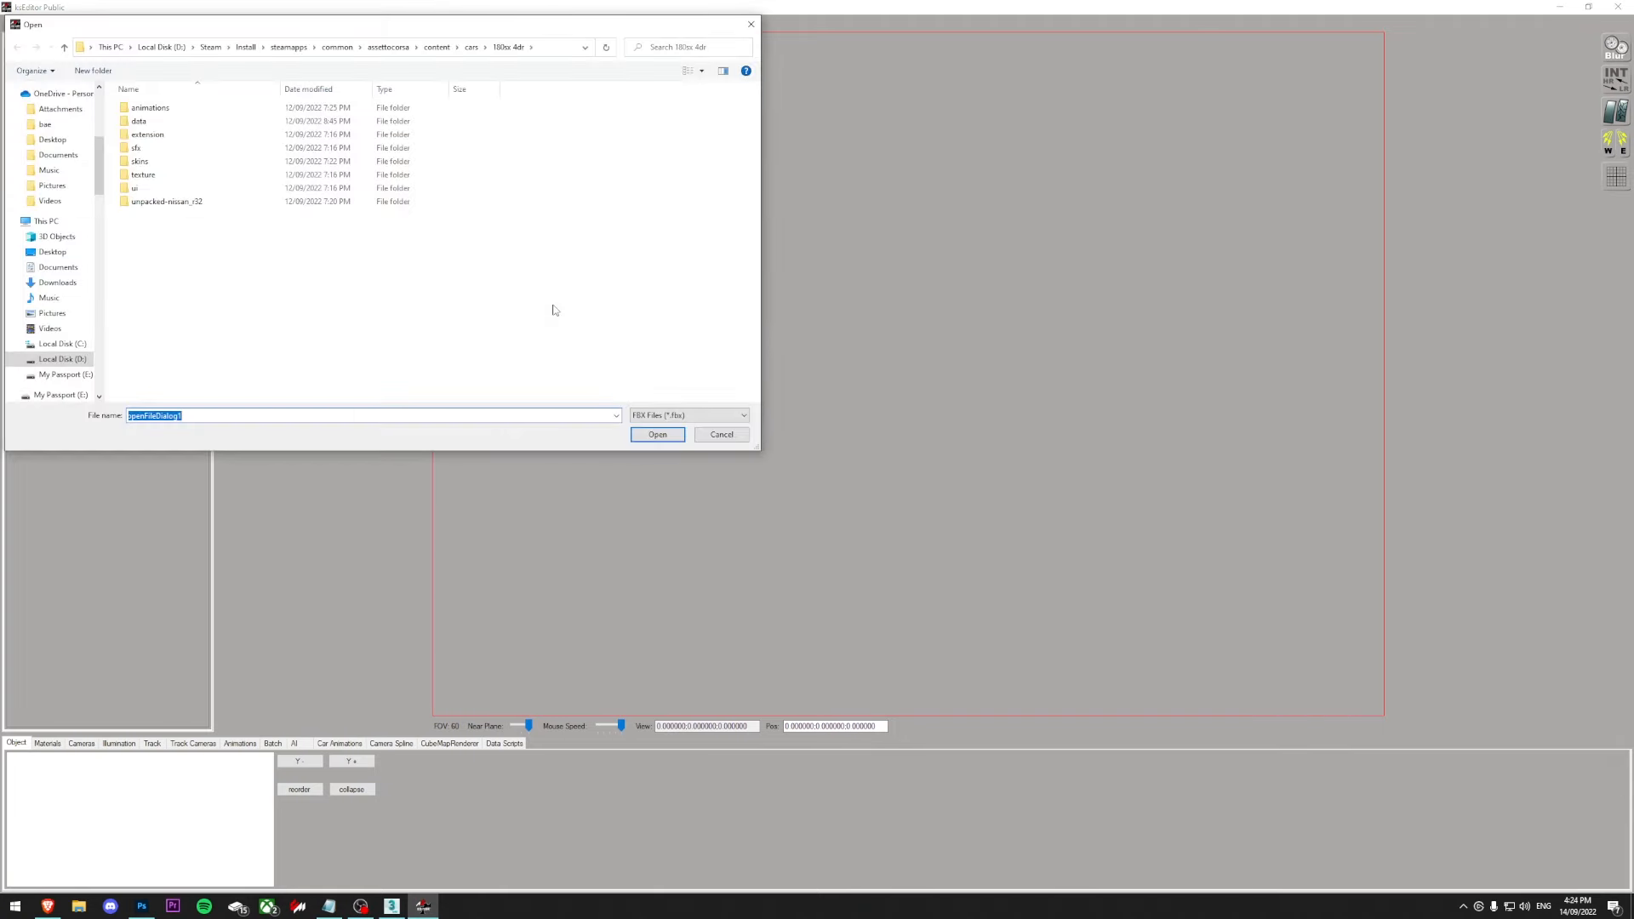
{"action": "left_click", "coordinate": [471, 47]}
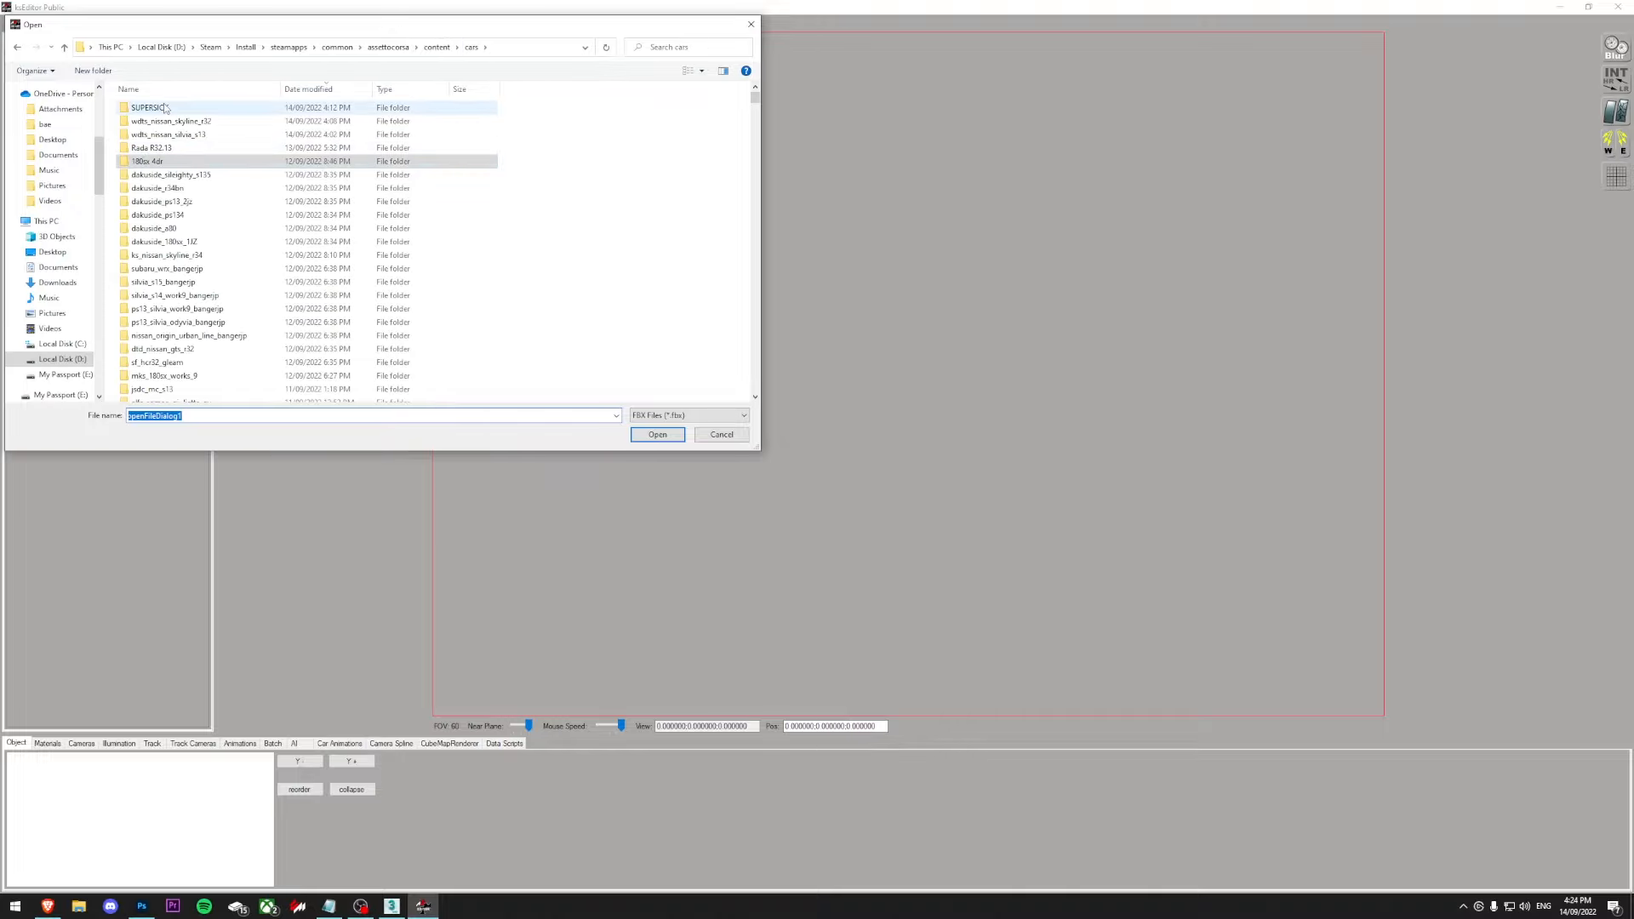
{"action": "double_click", "coordinate": [162, 161]}
{"action": "double_click", "coordinate": [161, 164]}
{"action": "double_click", "coordinate": [168, 123]}
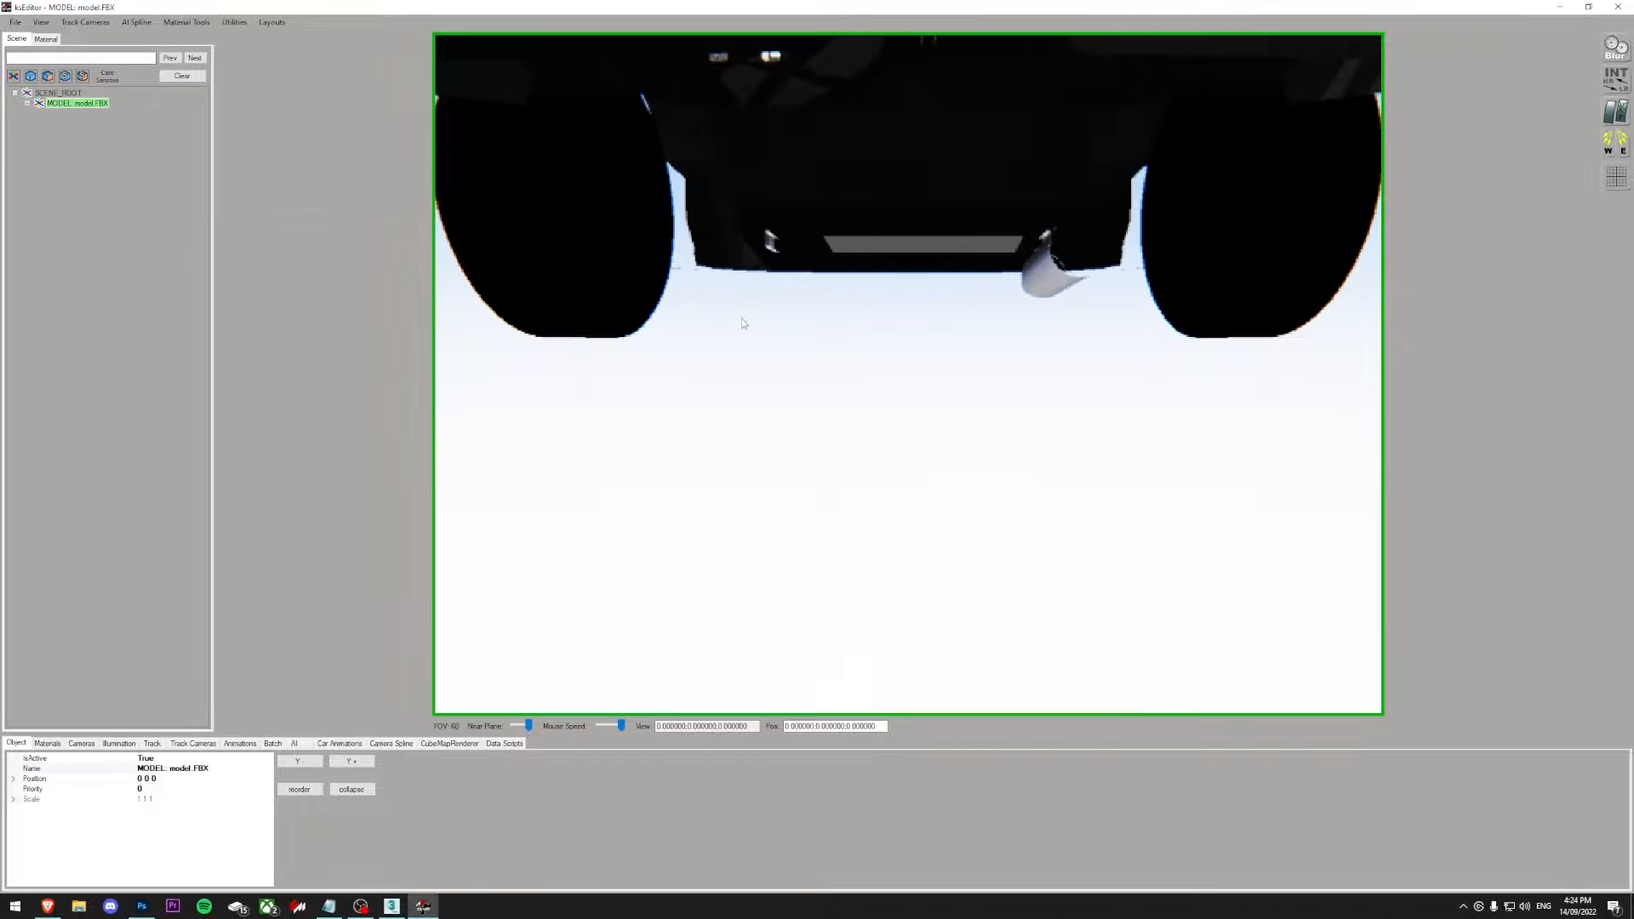
Step: Load the model.fbx persistence file from the wdts_nissan_silvia_s13 car's unpacked-nissan_silvia_s13 folder onto the car model
{"action": "middle_click_drag", "start_coordinate": [742, 318], "coordinate": [880, 266]}
{"action": "scroll", "coordinate": [877, 286], "scroll_direction": "down", "scroll_amount": 5}
{"action": "scroll", "coordinate": [892, 268], "scroll_direction": "down", "scroll_amount": 3}
{"action": "scroll", "coordinate": [890, 275], "scroll_direction": "up", "scroll_amount": 4}
{"action": "scroll", "coordinate": [880, 264], "scroll_direction": "down", "scroll_amount": 2}
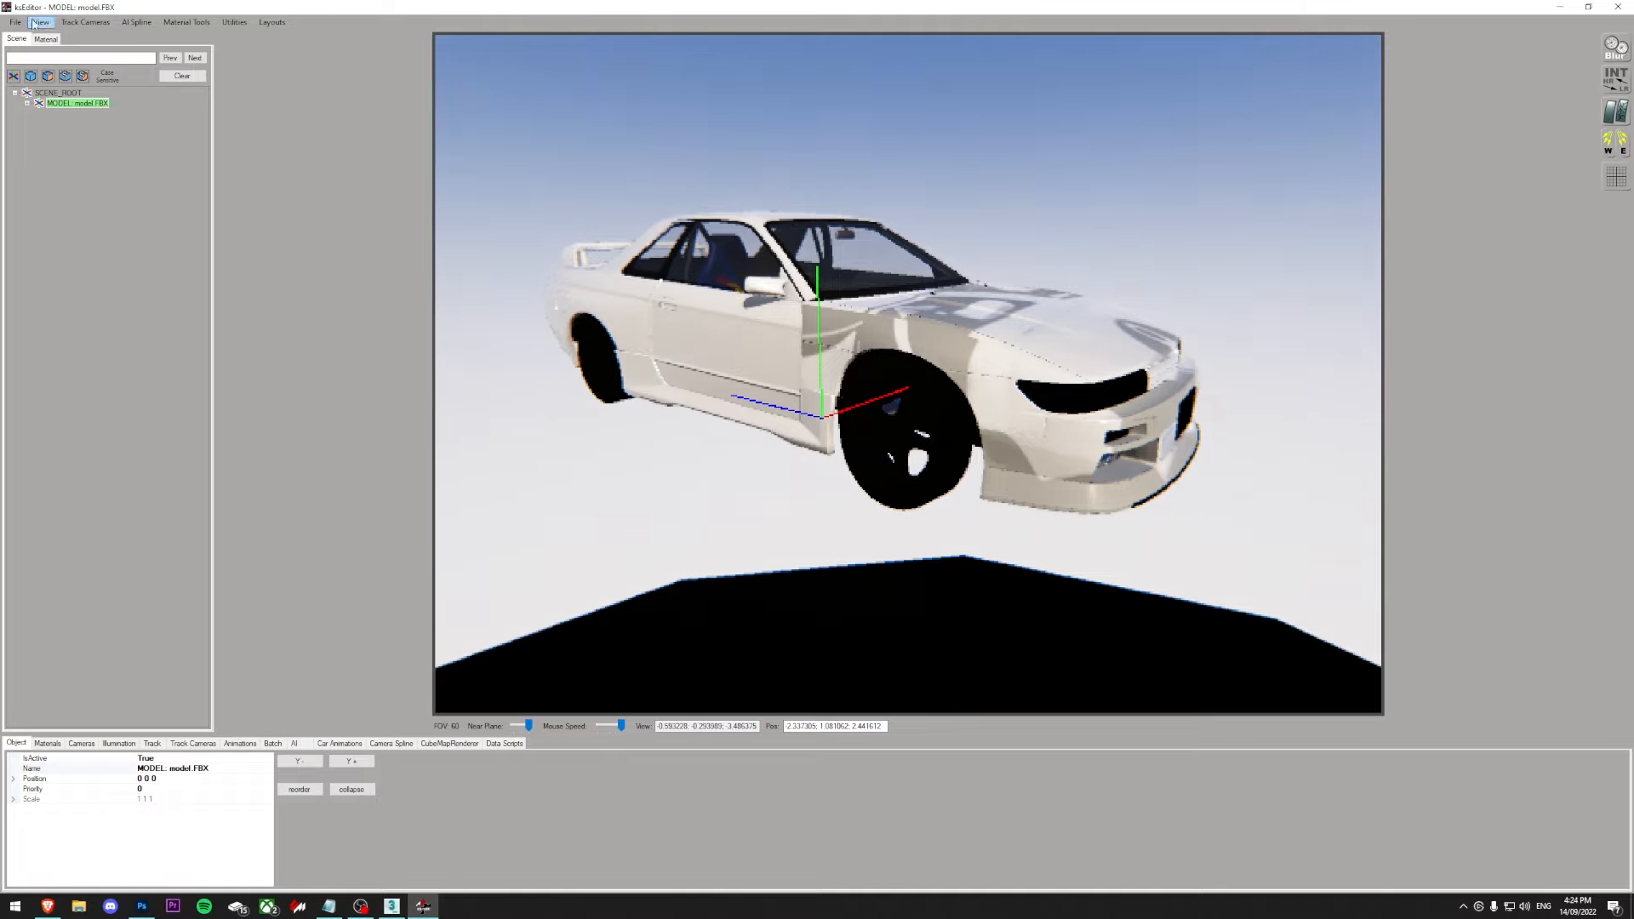
{"action": "left_click", "coordinate": [15, 23]}
{"action": "left_click", "coordinate": [156, 220]}
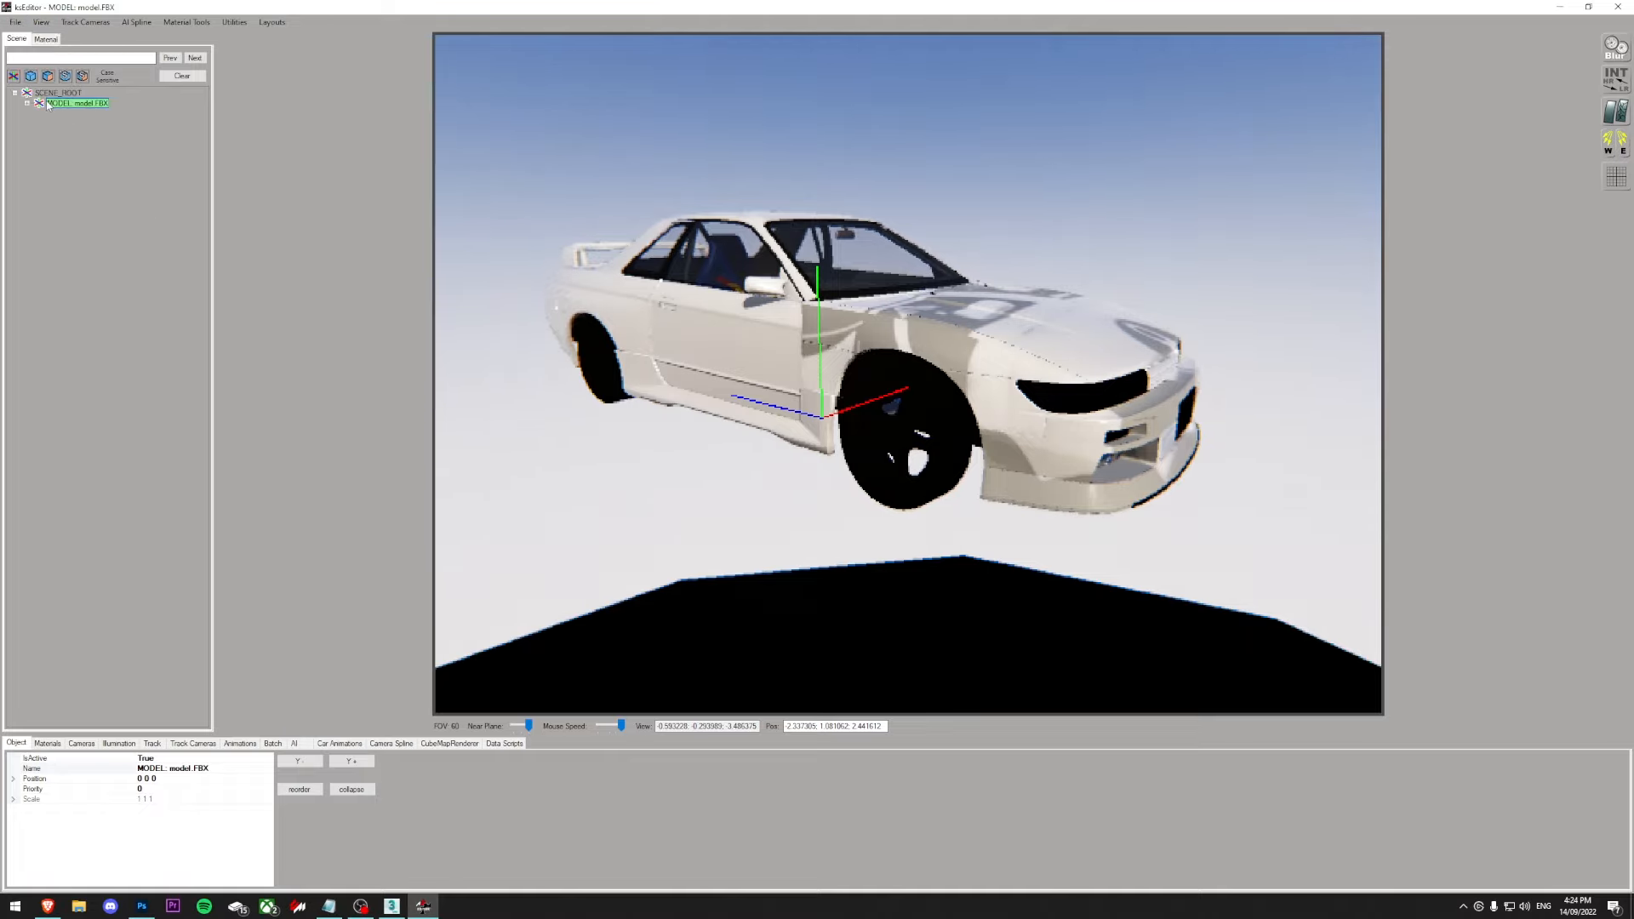
{"action": "left_click", "coordinate": [19, 24]}
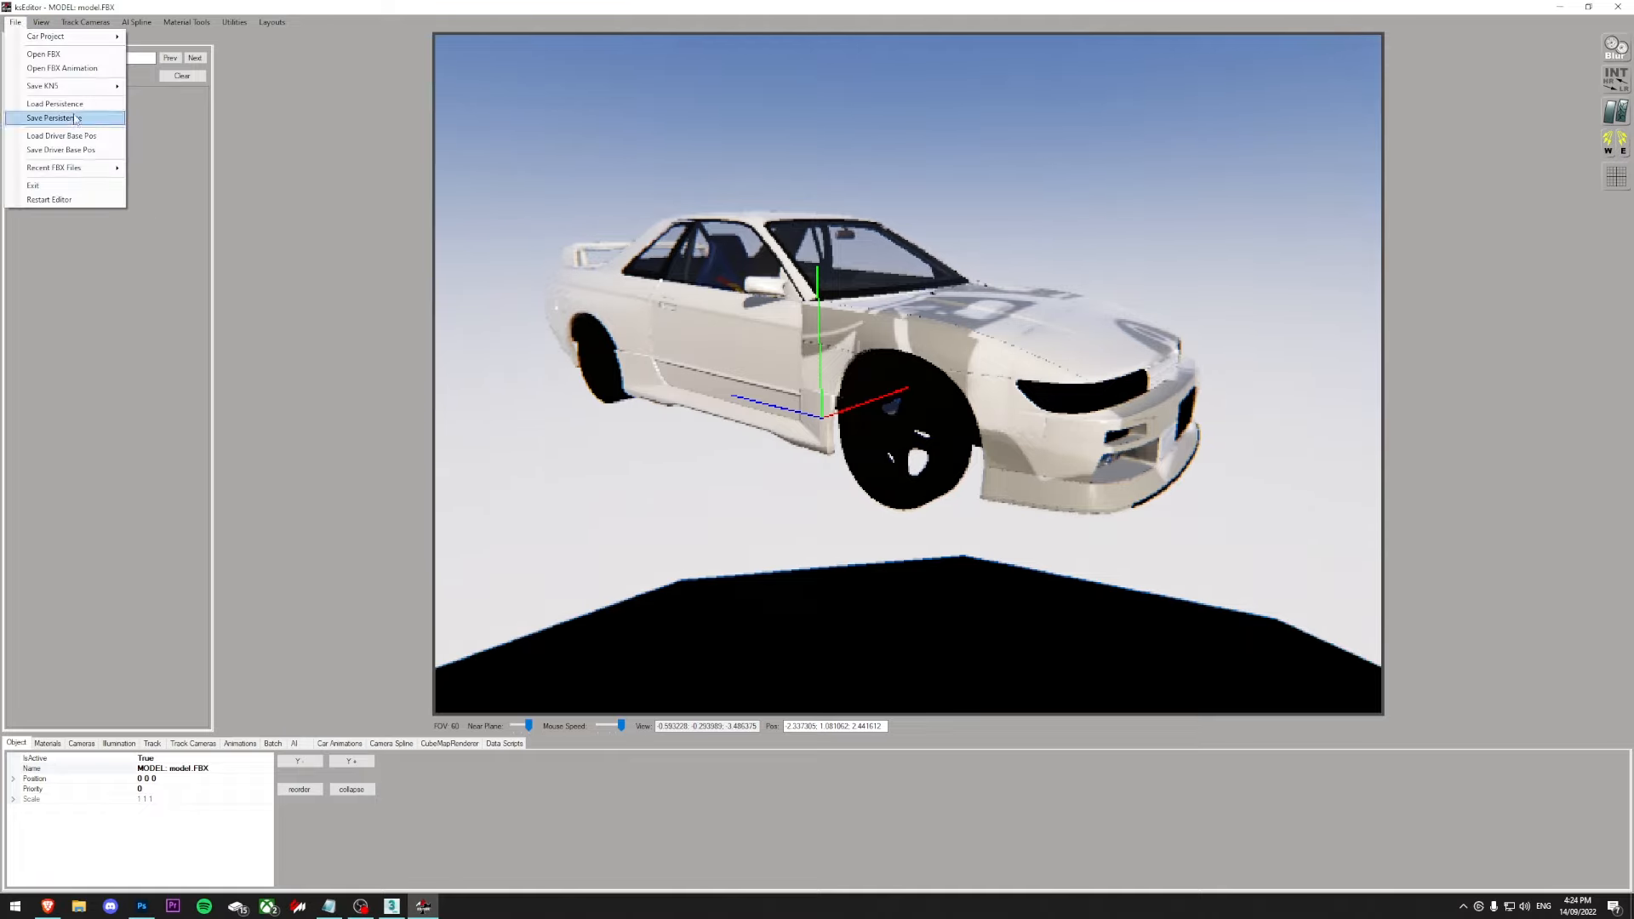
{"action": "left_click", "coordinate": [54, 104]}
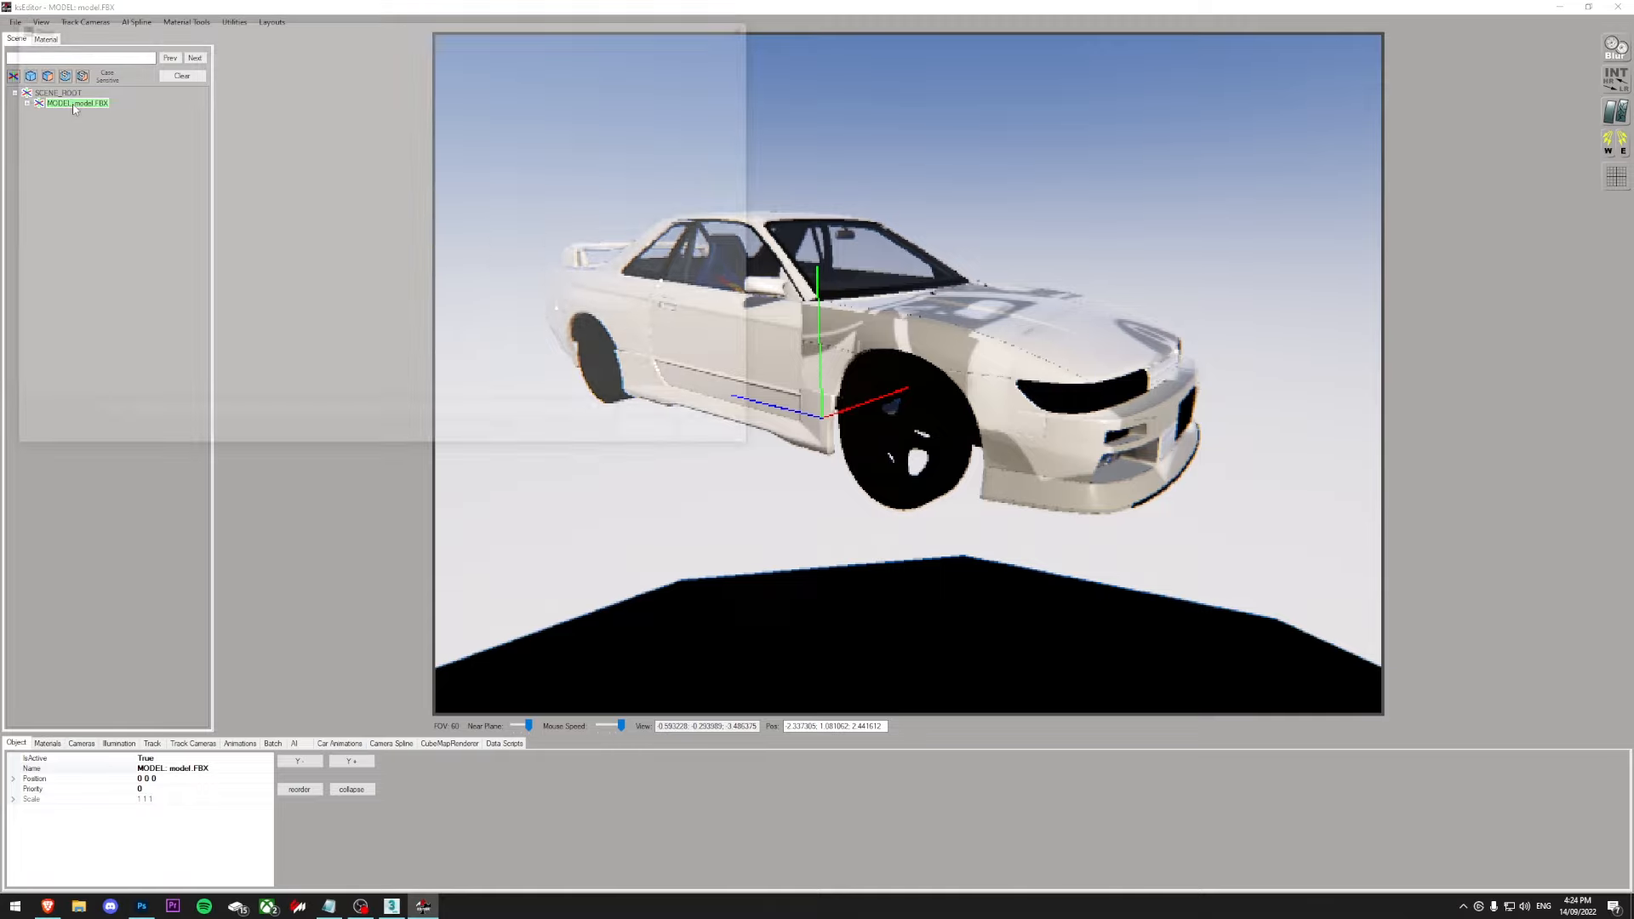
{"action": "left_click", "coordinate": [409, 48]}
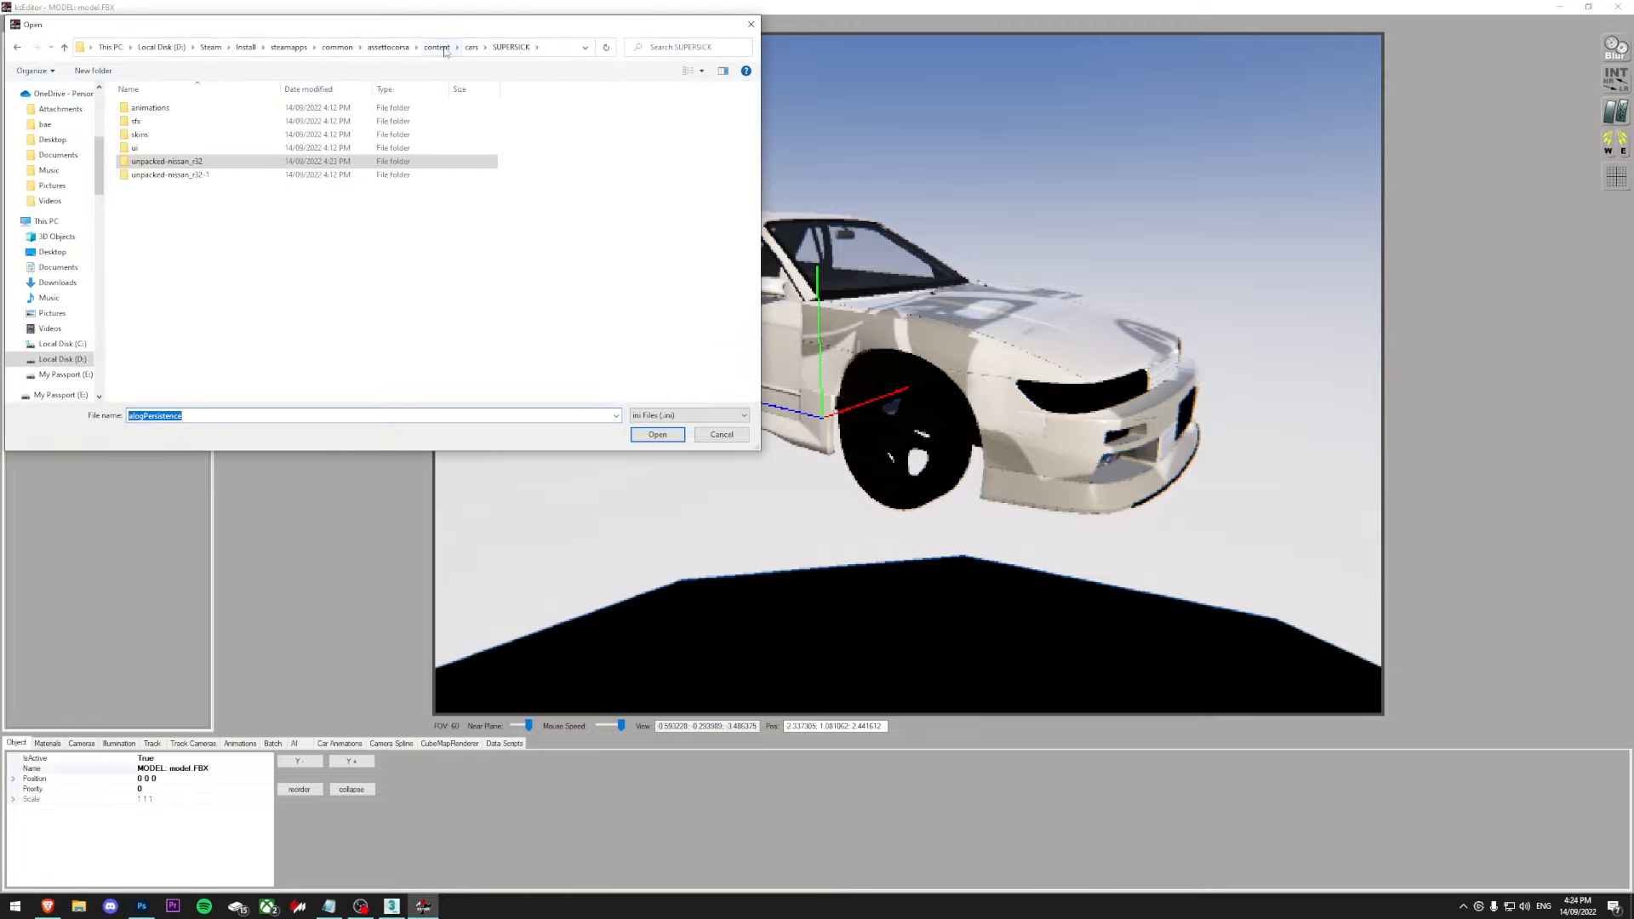
{"action": "left_click", "coordinate": [473, 47]}
{"action": "double_click", "coordinate": [153, 150]}
{"action": "double_click", "coordinate": [170, 161]}
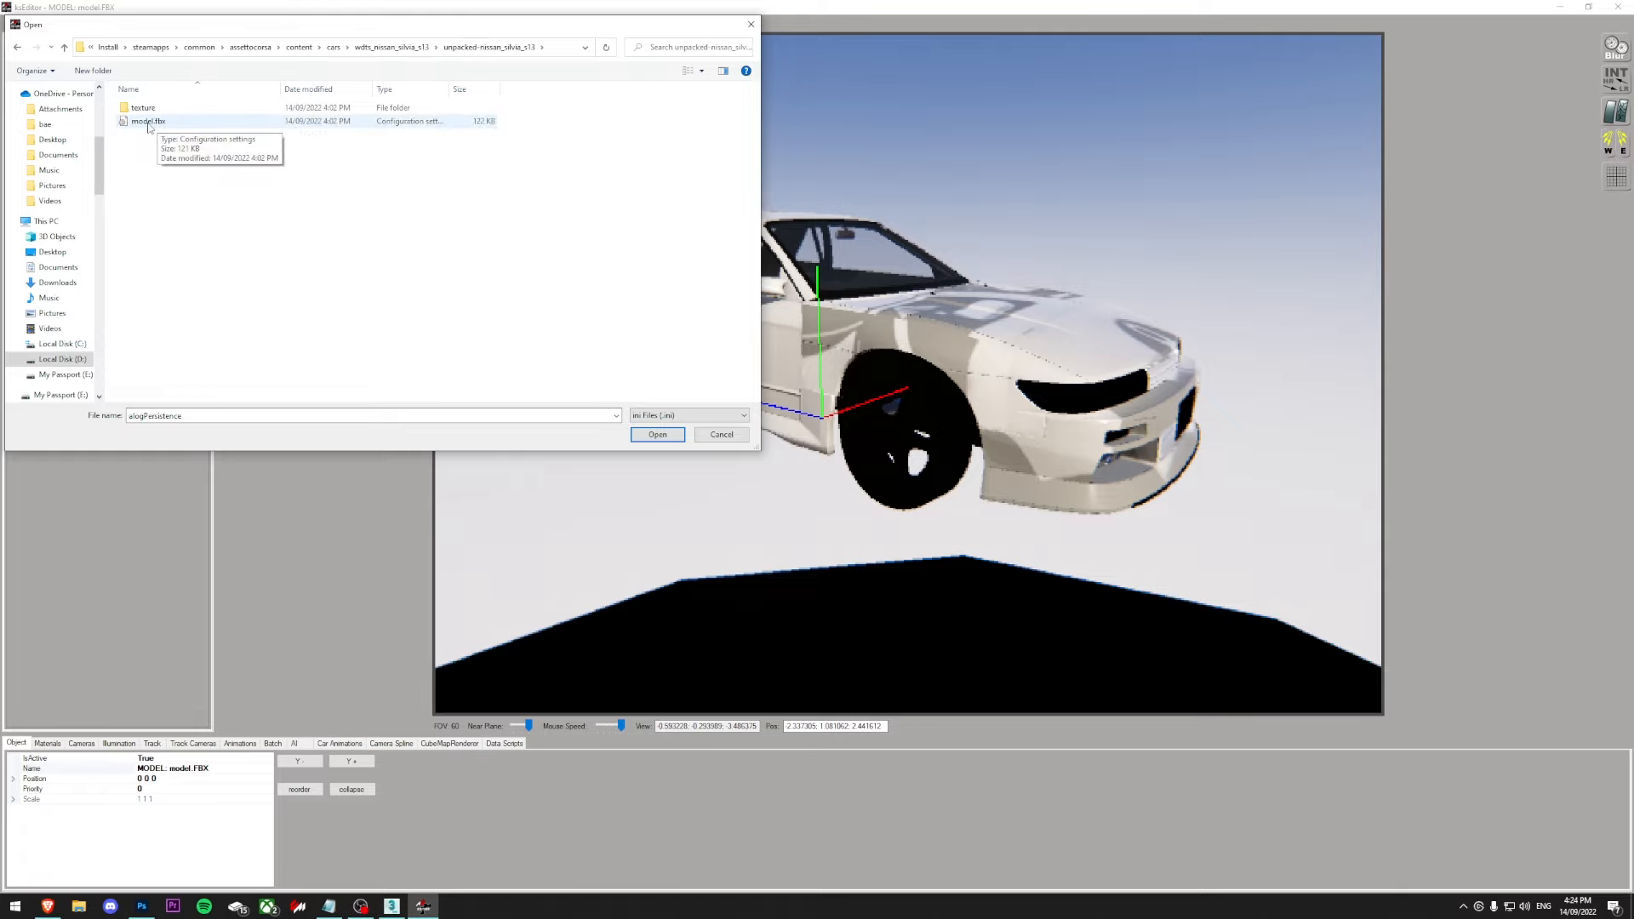
{"action": "double_click", "coordinate": [214, 123]}
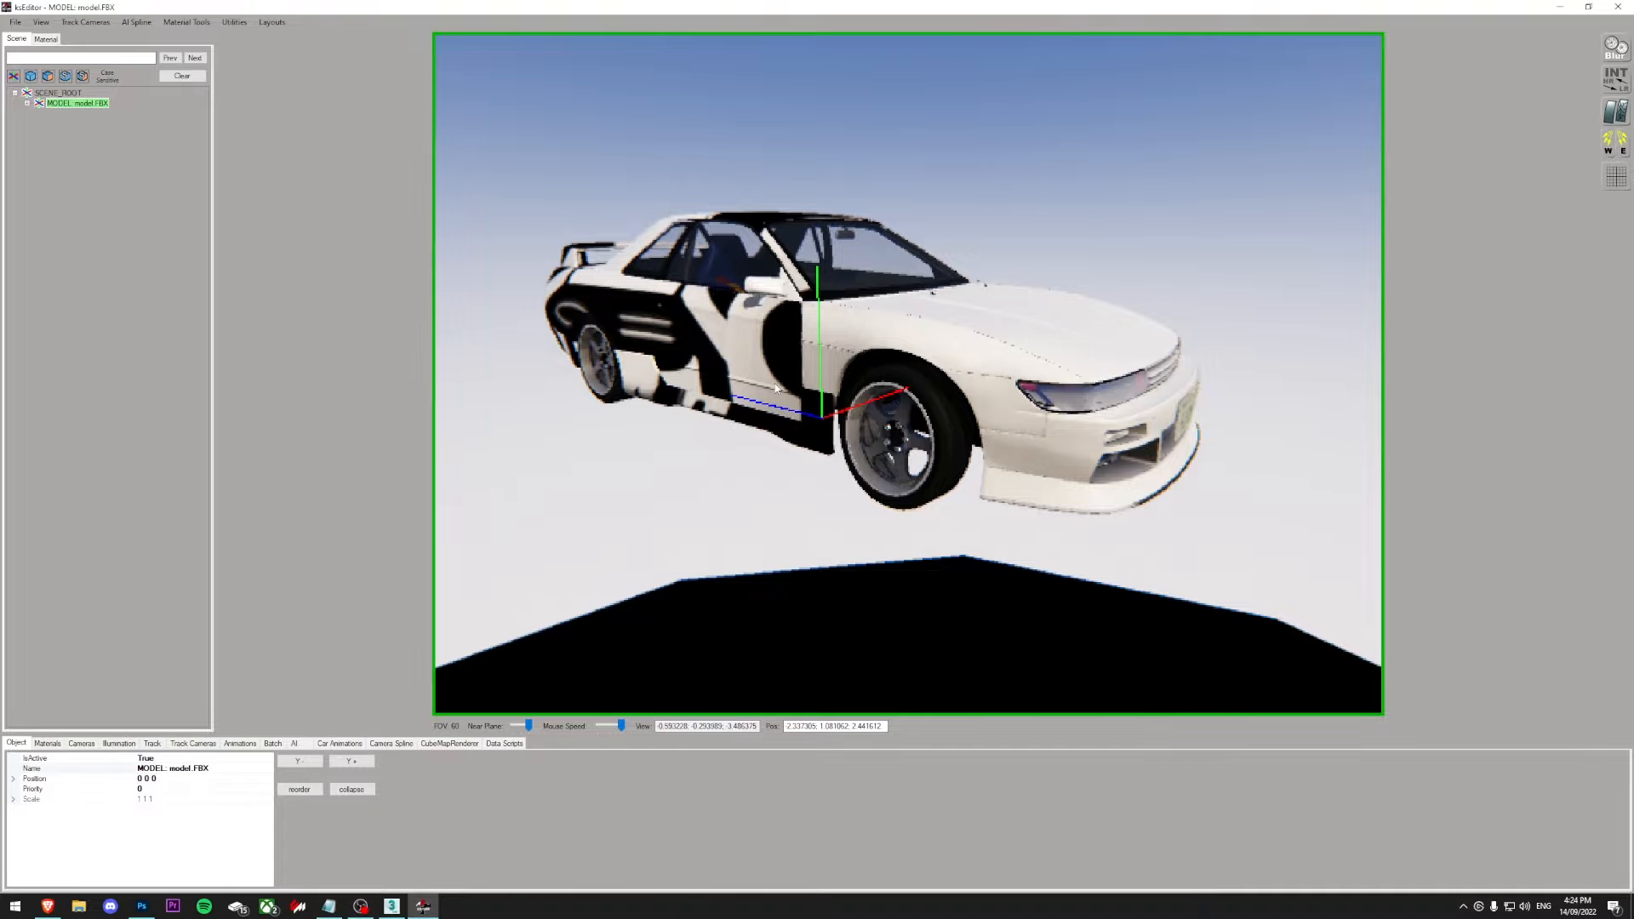
Step: Set the door panel's body material txDiffuse texture to metal_detail.dds from the texture folder in SUPERSICK's unpacked-nissan_r32
{"action": "left_click", "coordinate": [944, 387]}
{"action": "right_click_drag", "start_coordinate": [944, 387], "coordinate": [1112, 338]}
{"action": "left_click", "coordinate": [47, 743]}
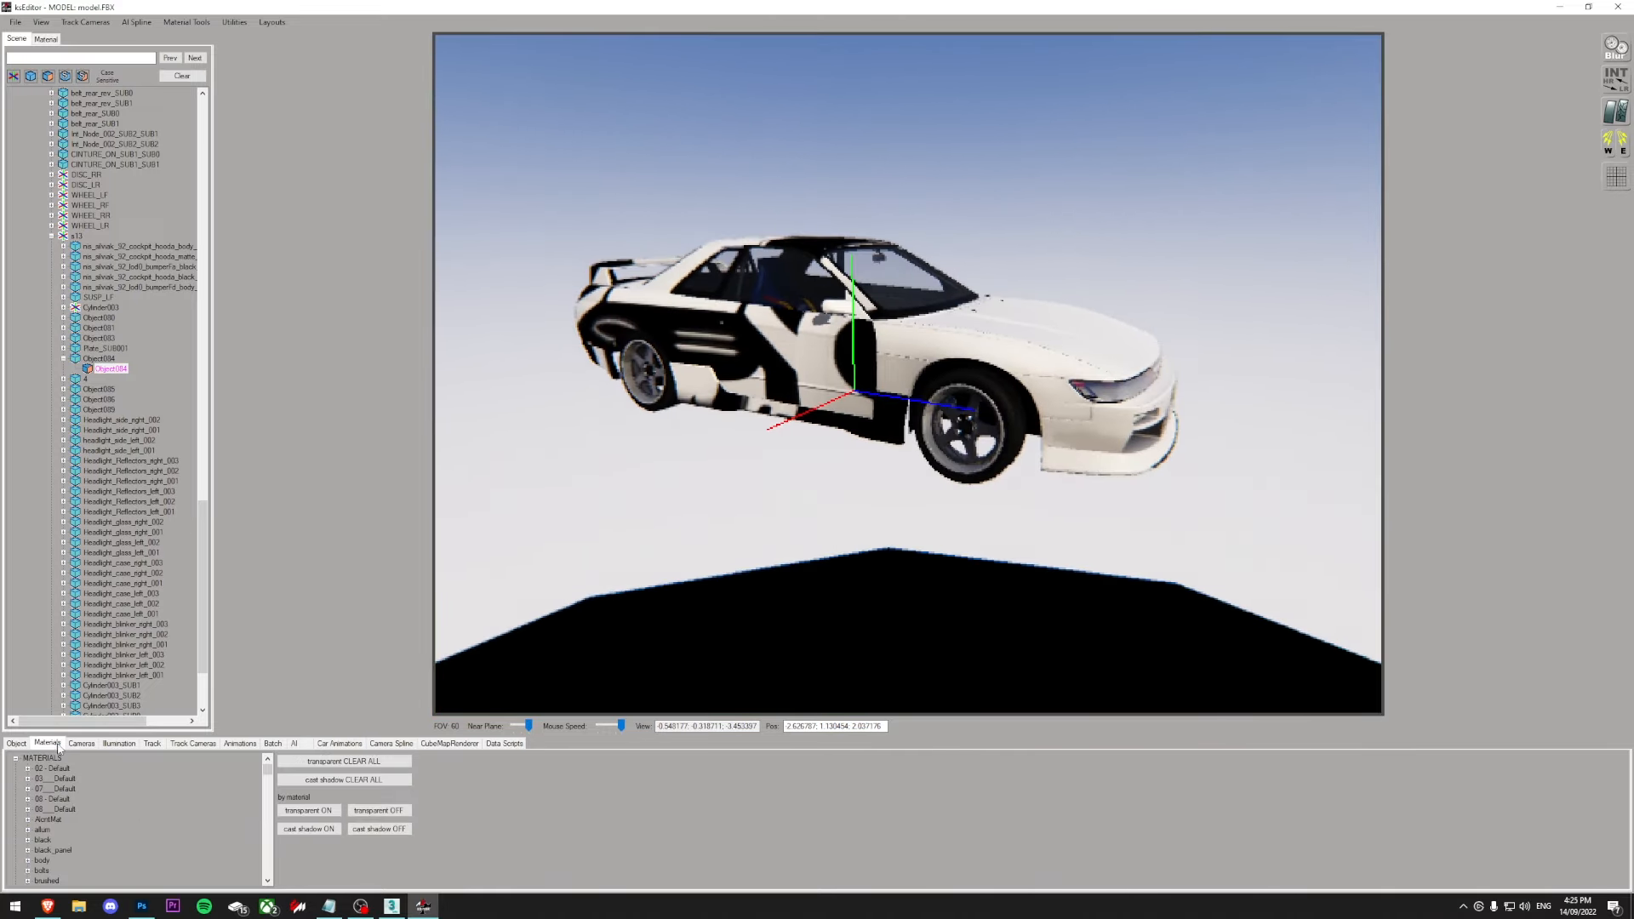
{"action": "left_click", "coordinate": [830, 359]}
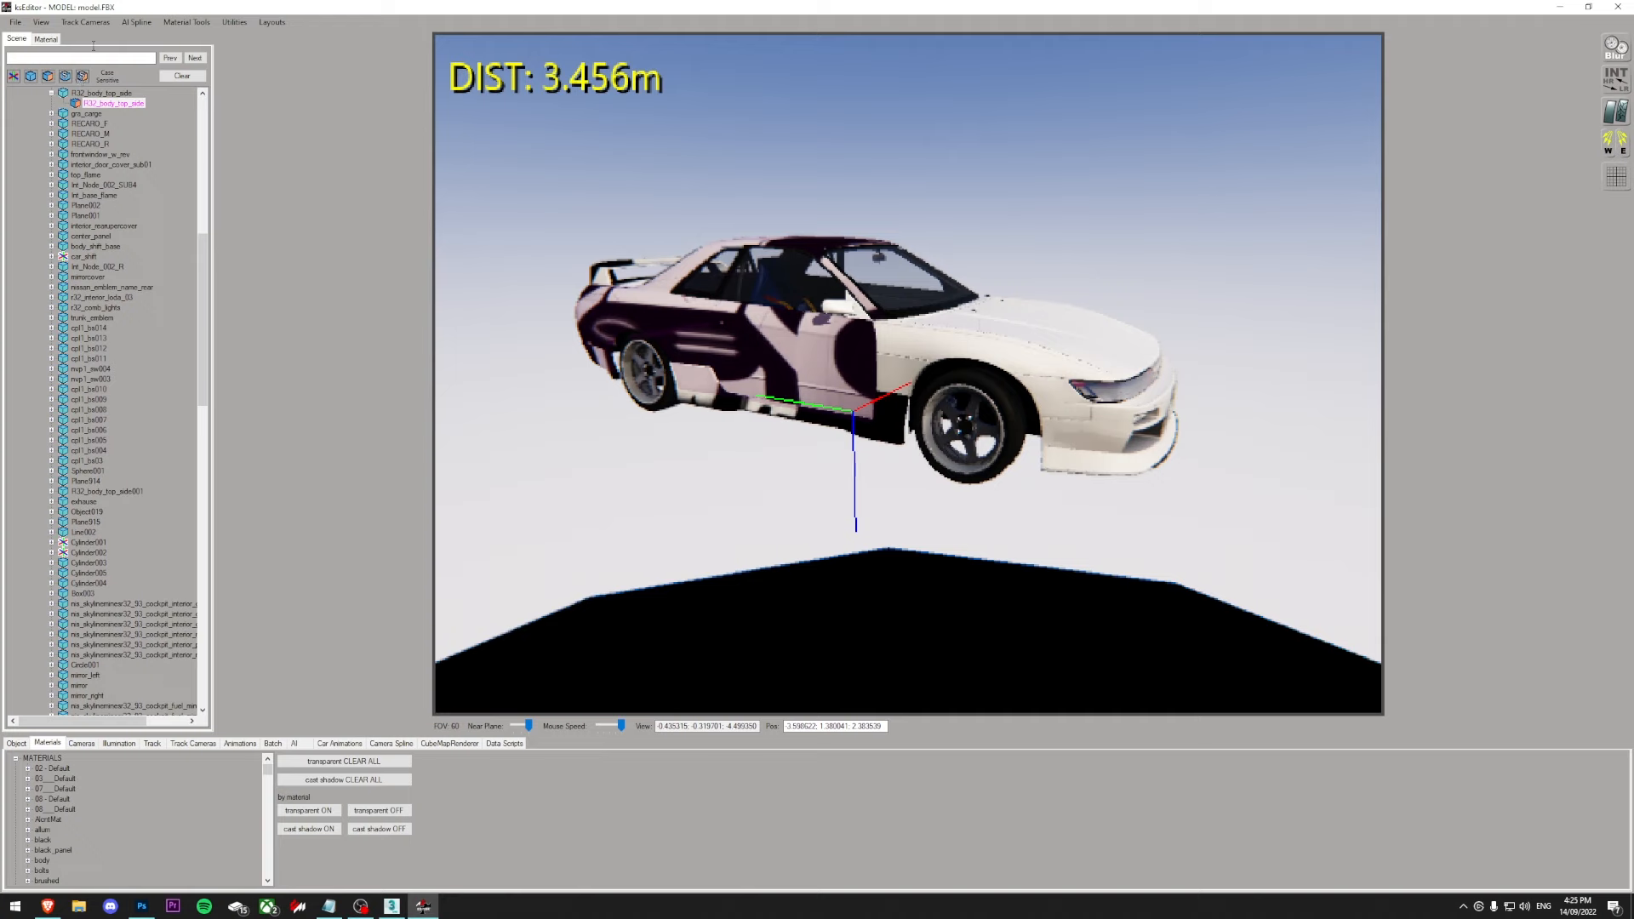
{"action": "left_click", "coordinate": [47, 40]}
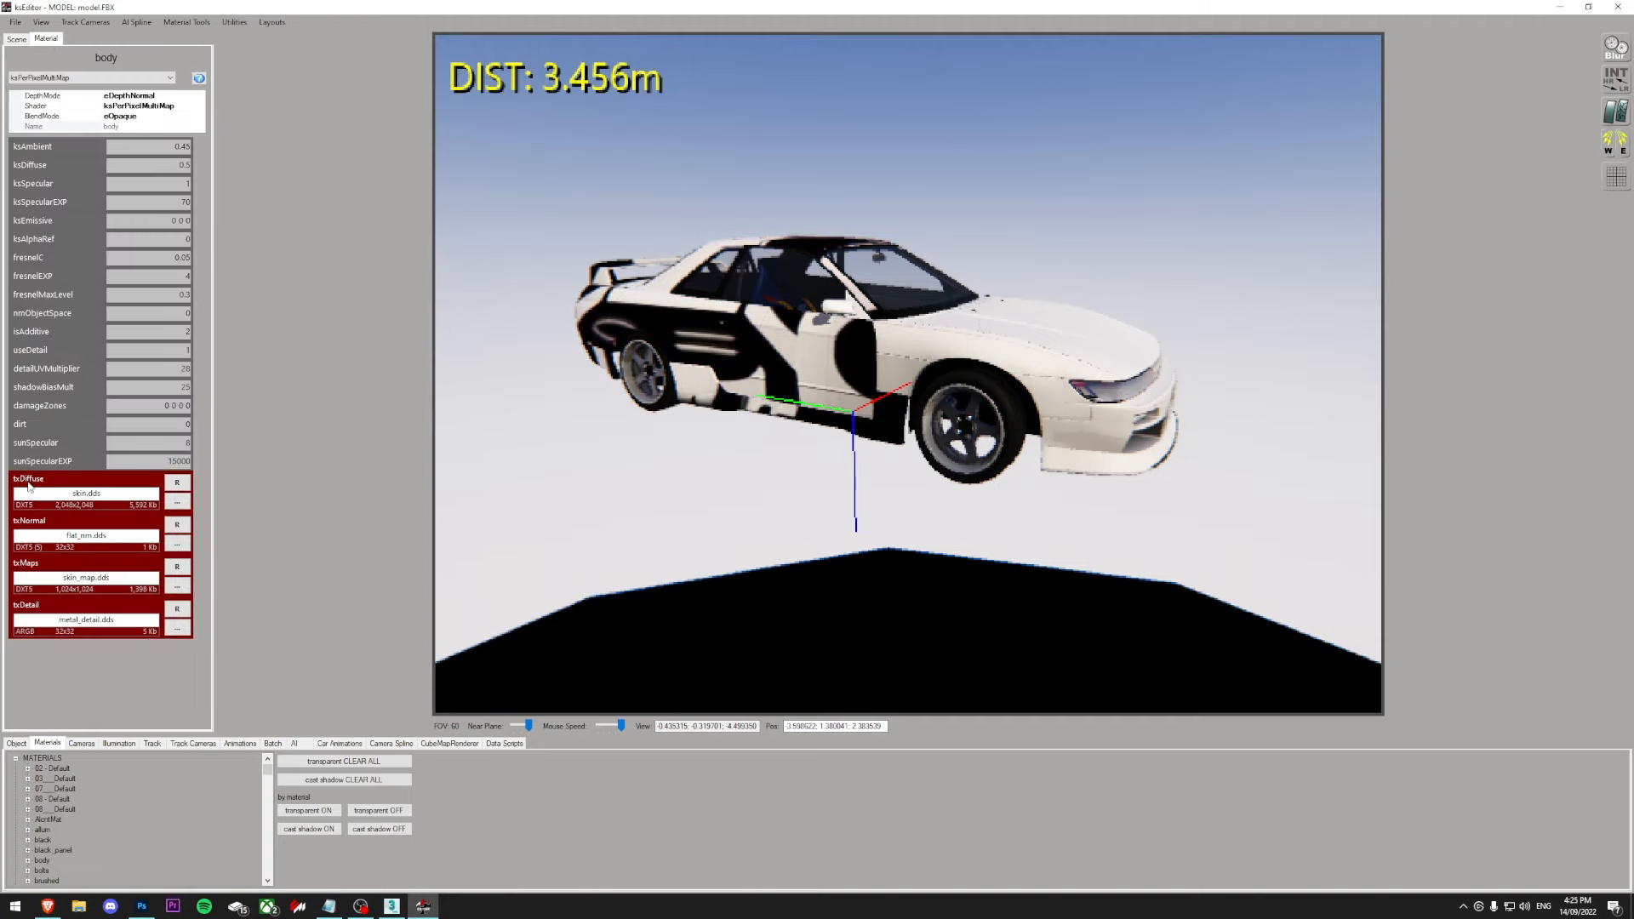
{"action": "left_click", "coordinate": [177, 503]}
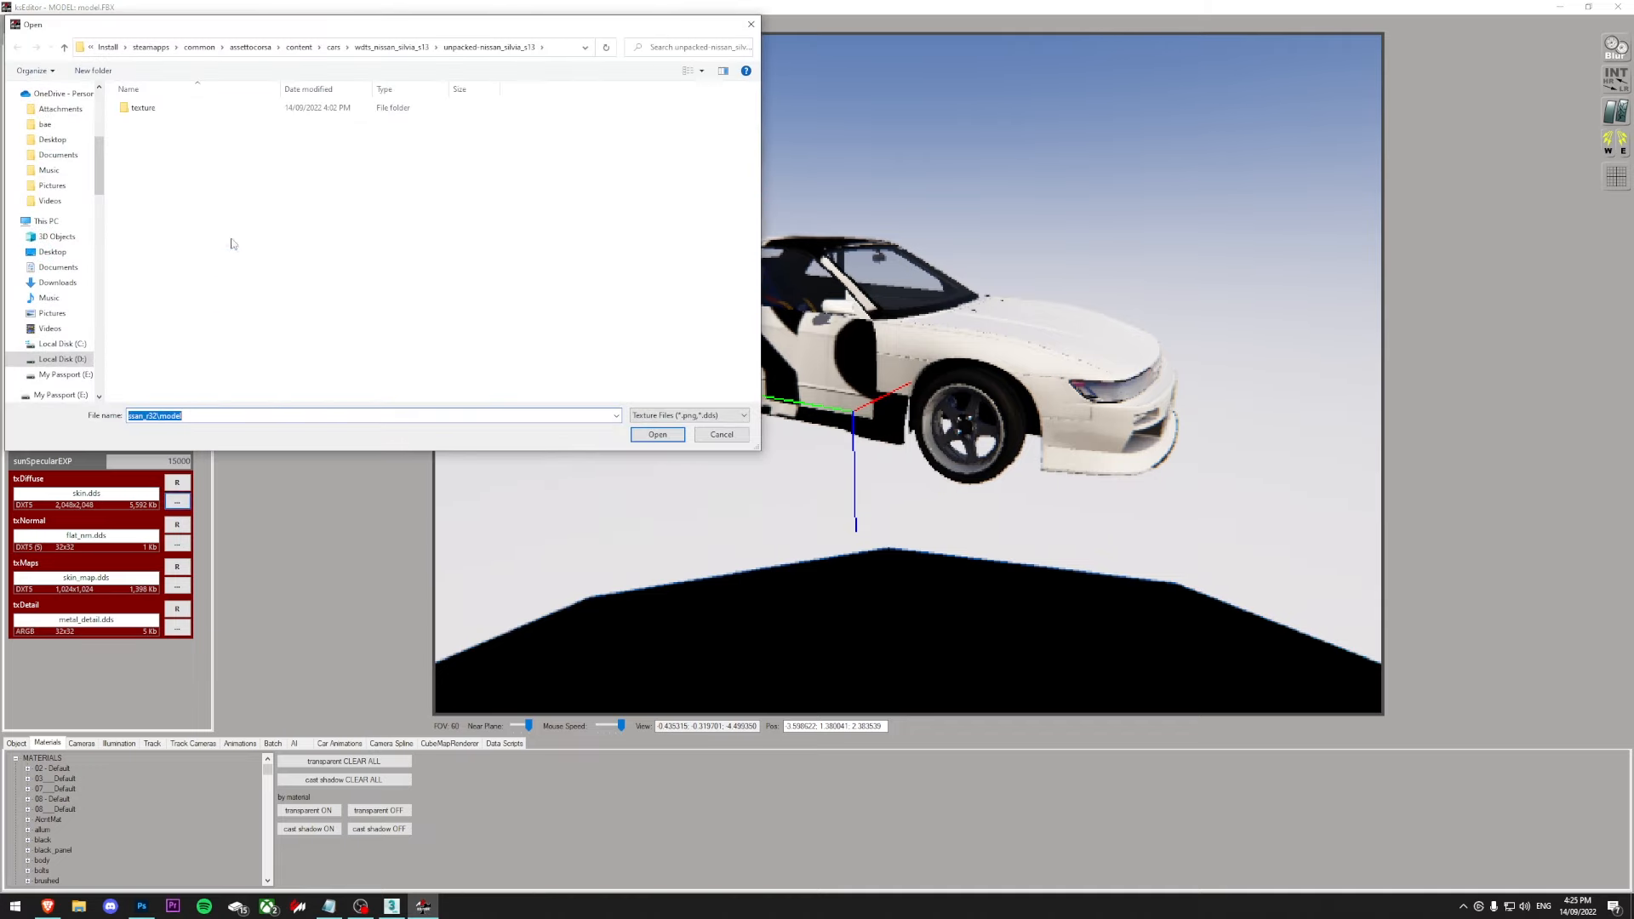
{"action": "left_click", "coordinate": [332, 49]}
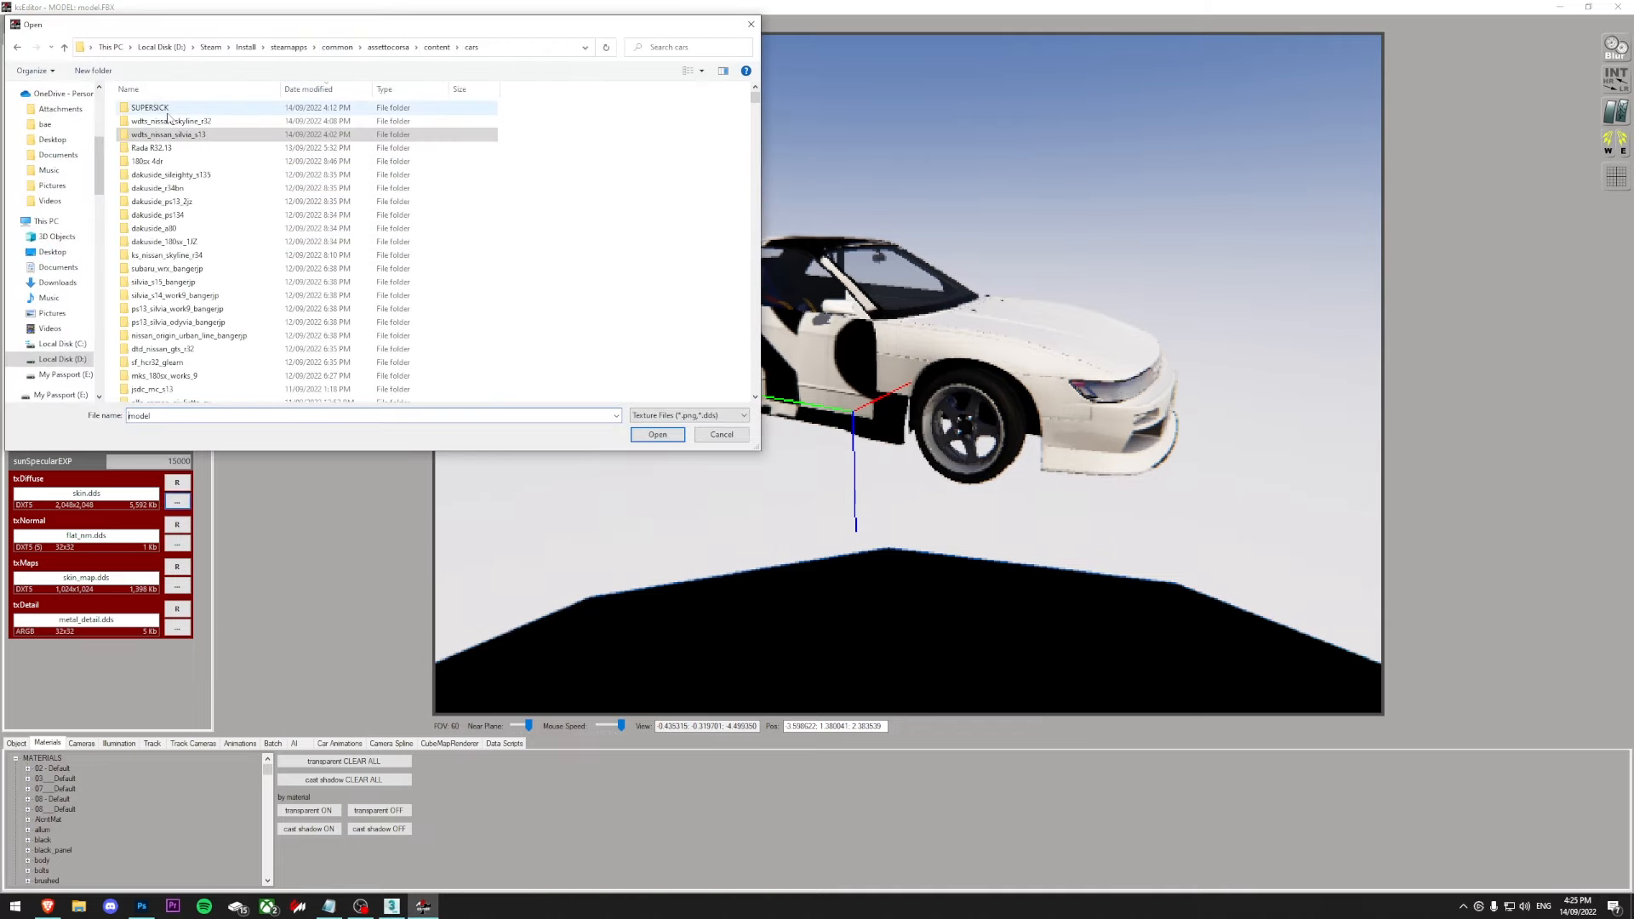
{"action": "double_click", "coordinate": [170, 120]}
{"action": "double_click", "coordinate": [167, 160]}
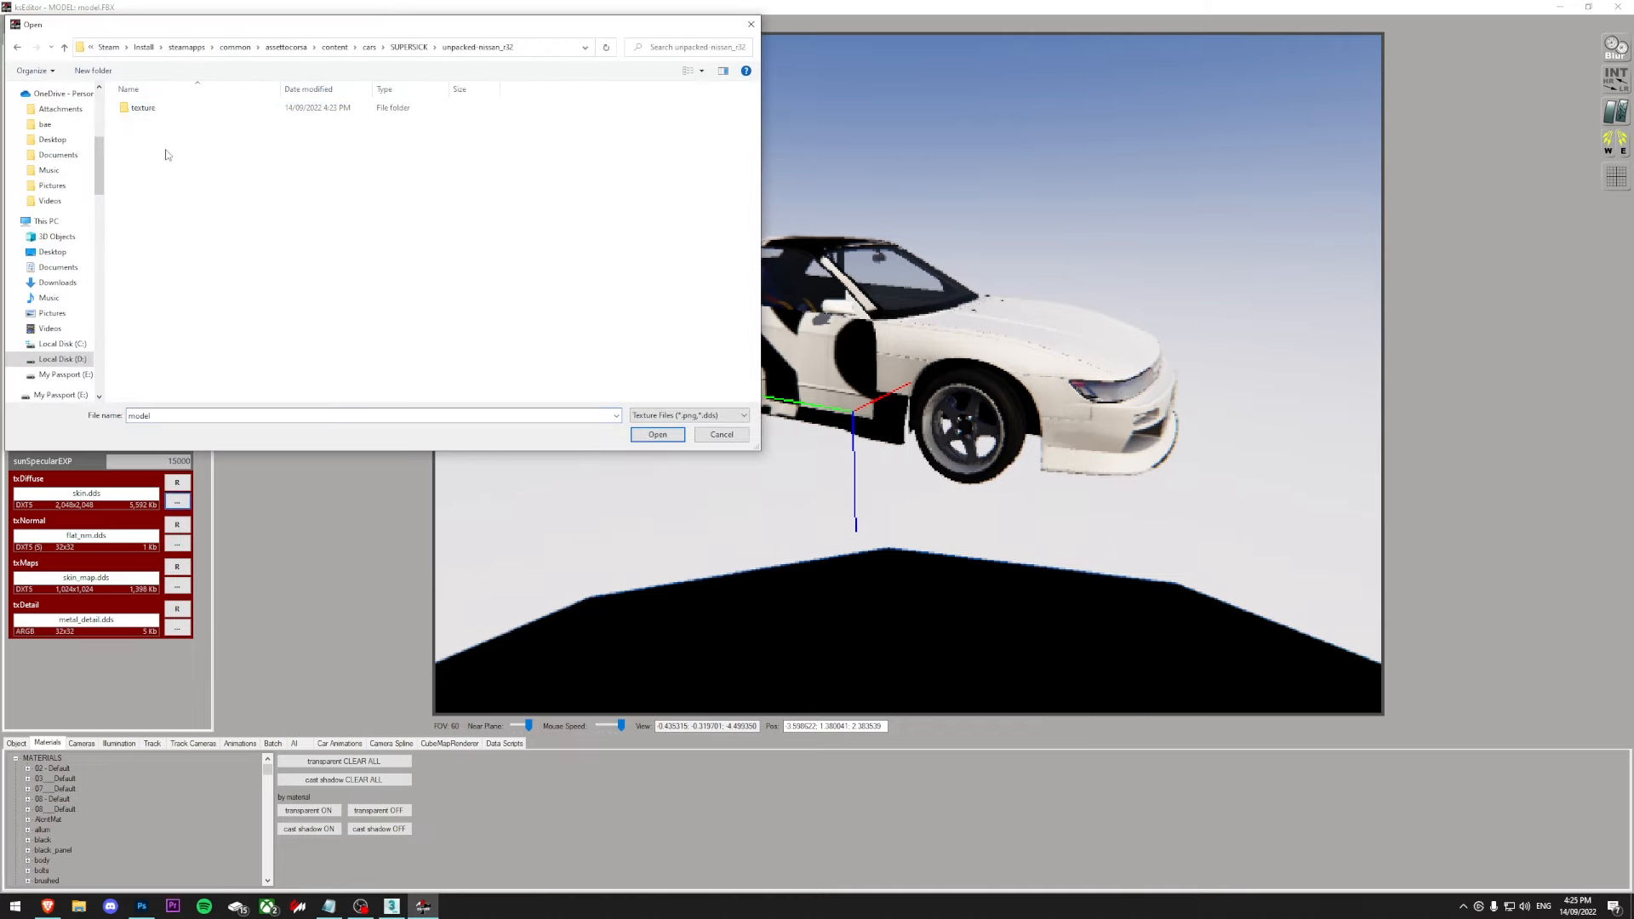
{"action": "double_click", "coordinate": [149, 107]}
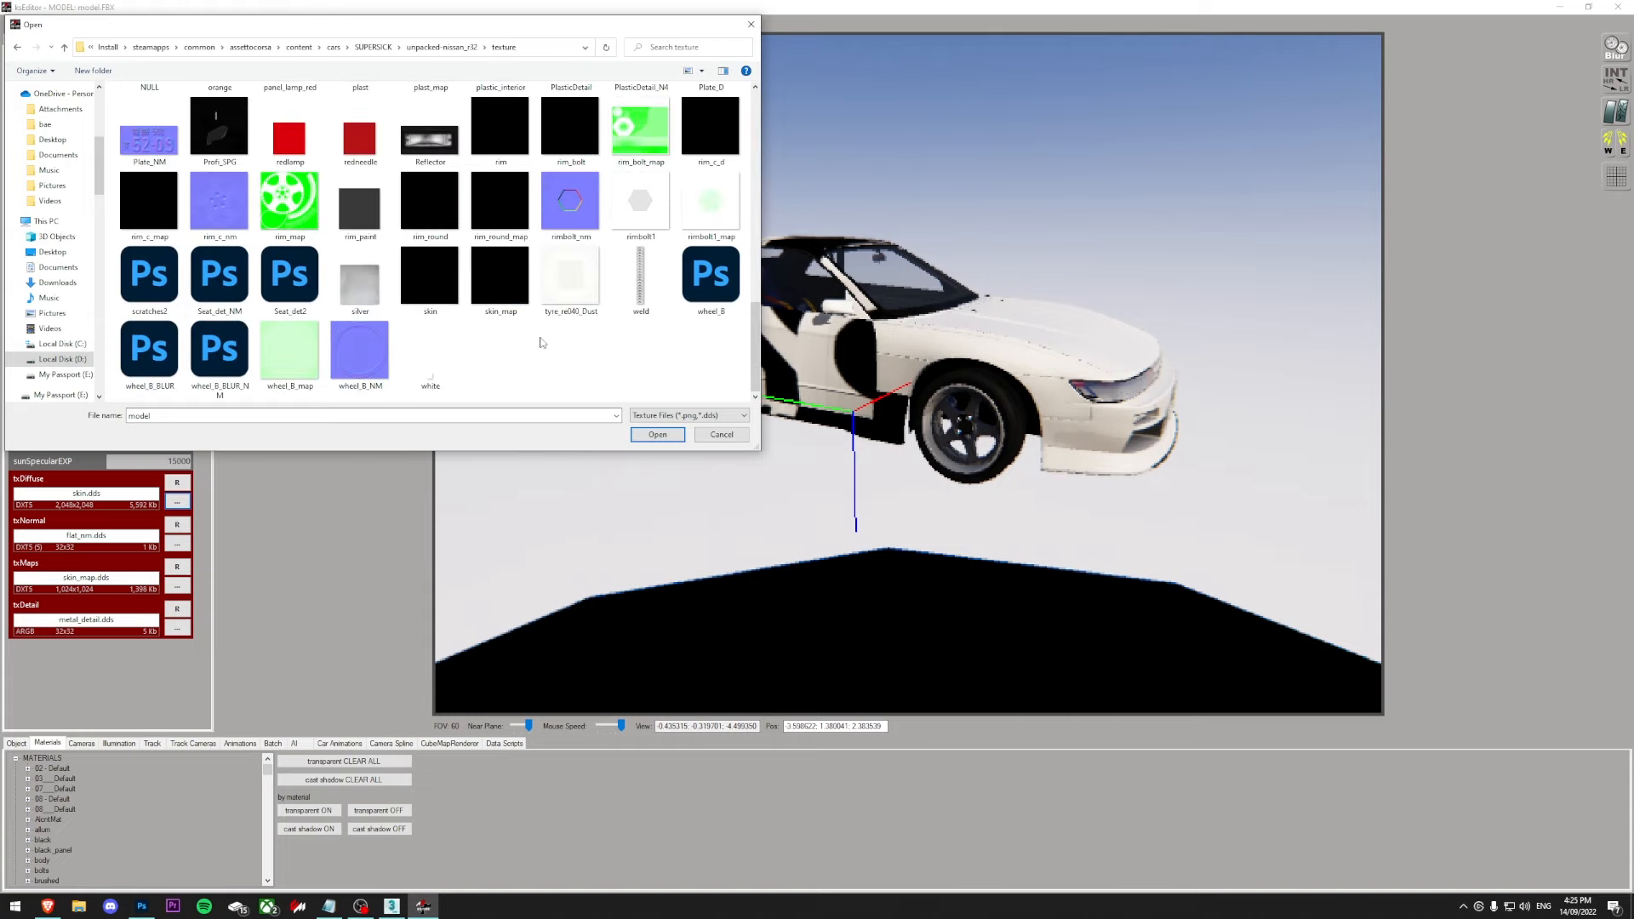
{"action": "scroll", "coordinate": [302, 300], "scroll_direction": "up", "scroll_amount": 3}
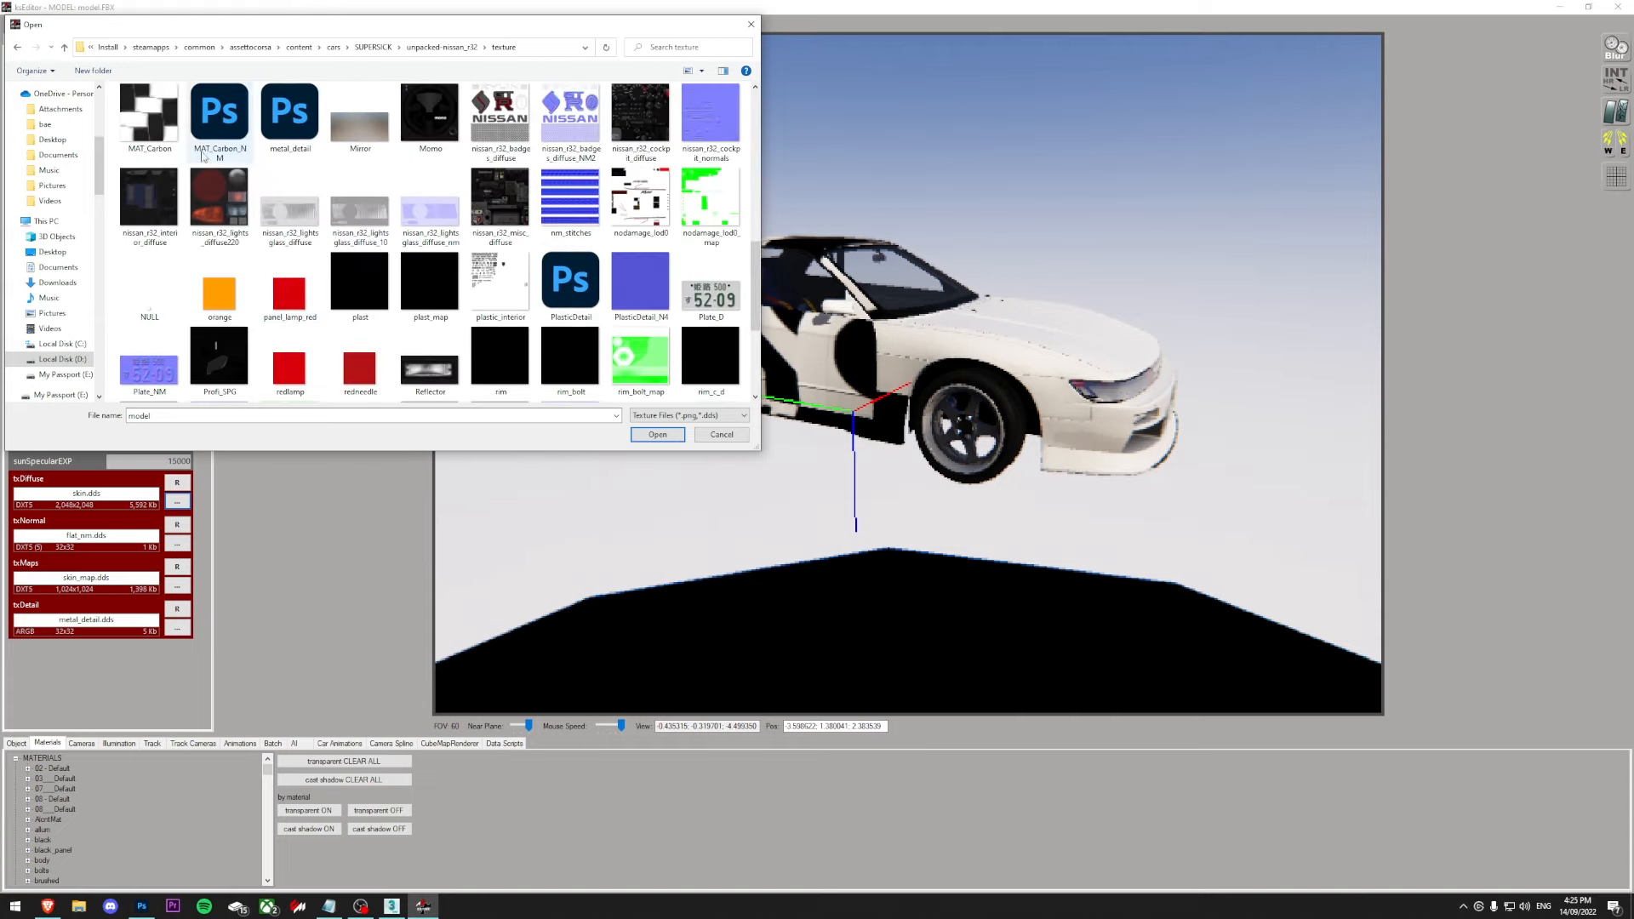
{"action": "double_click", "coordinate": [303, 122]}
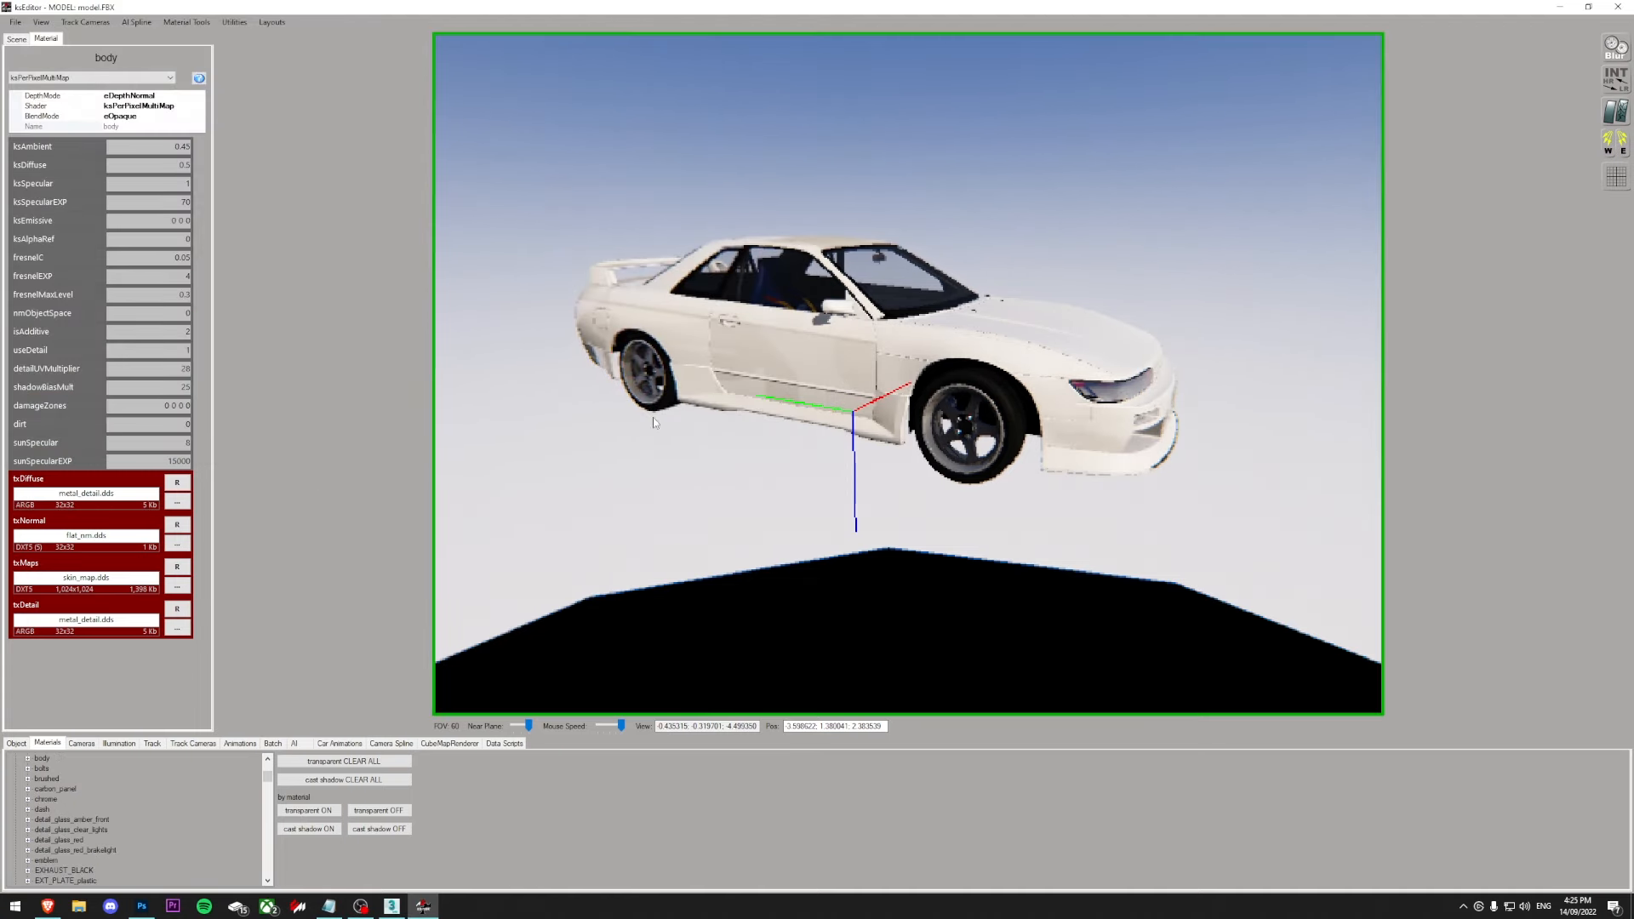
Step: Check the side skirt's material and look through the full materials list
{"action": "left_click", "coordinate": [734, 407]}
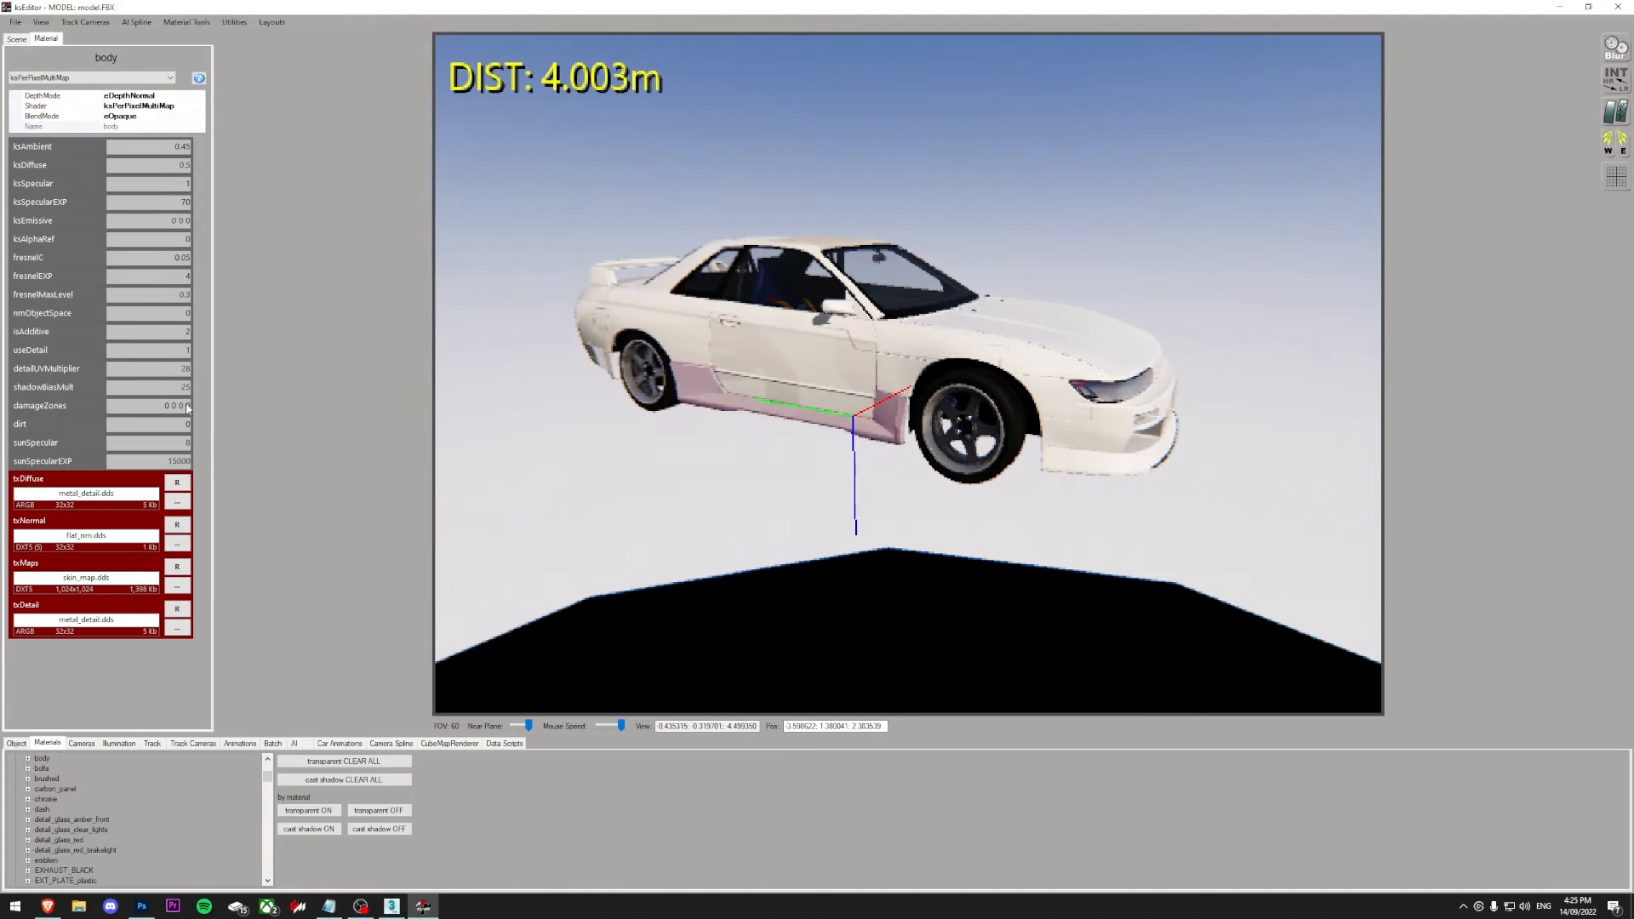
{"action": "left_click", "coordinate": [37, 743]}
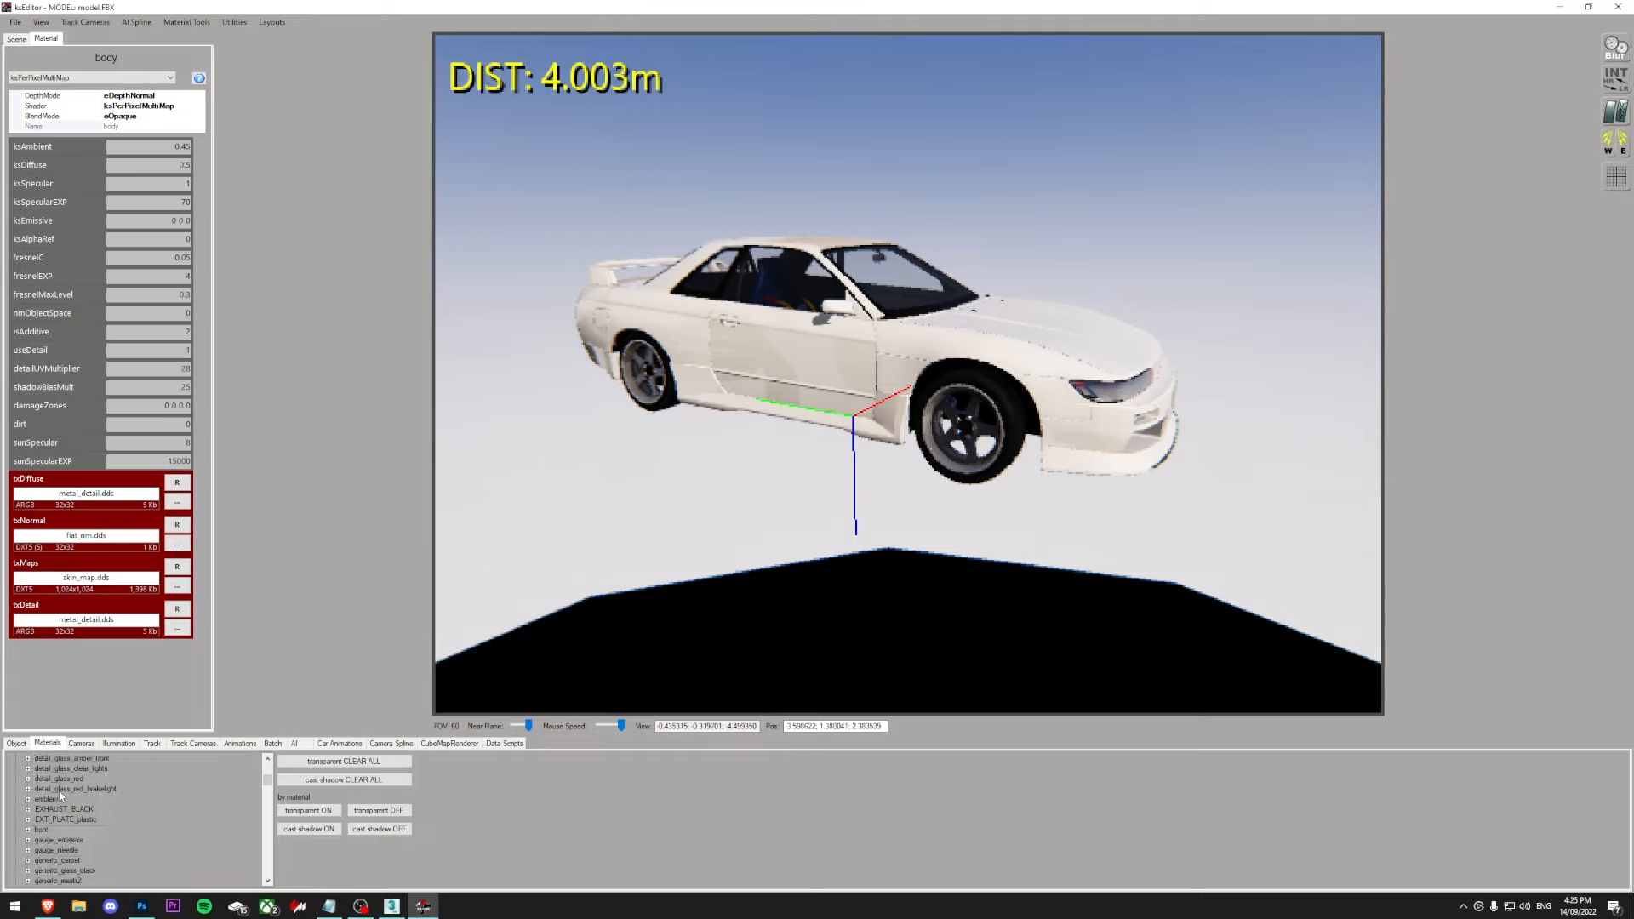
{"action": "scroll", "coordinate": [59, 790], "scroll_direction": "down", "scroll_amount": 15}
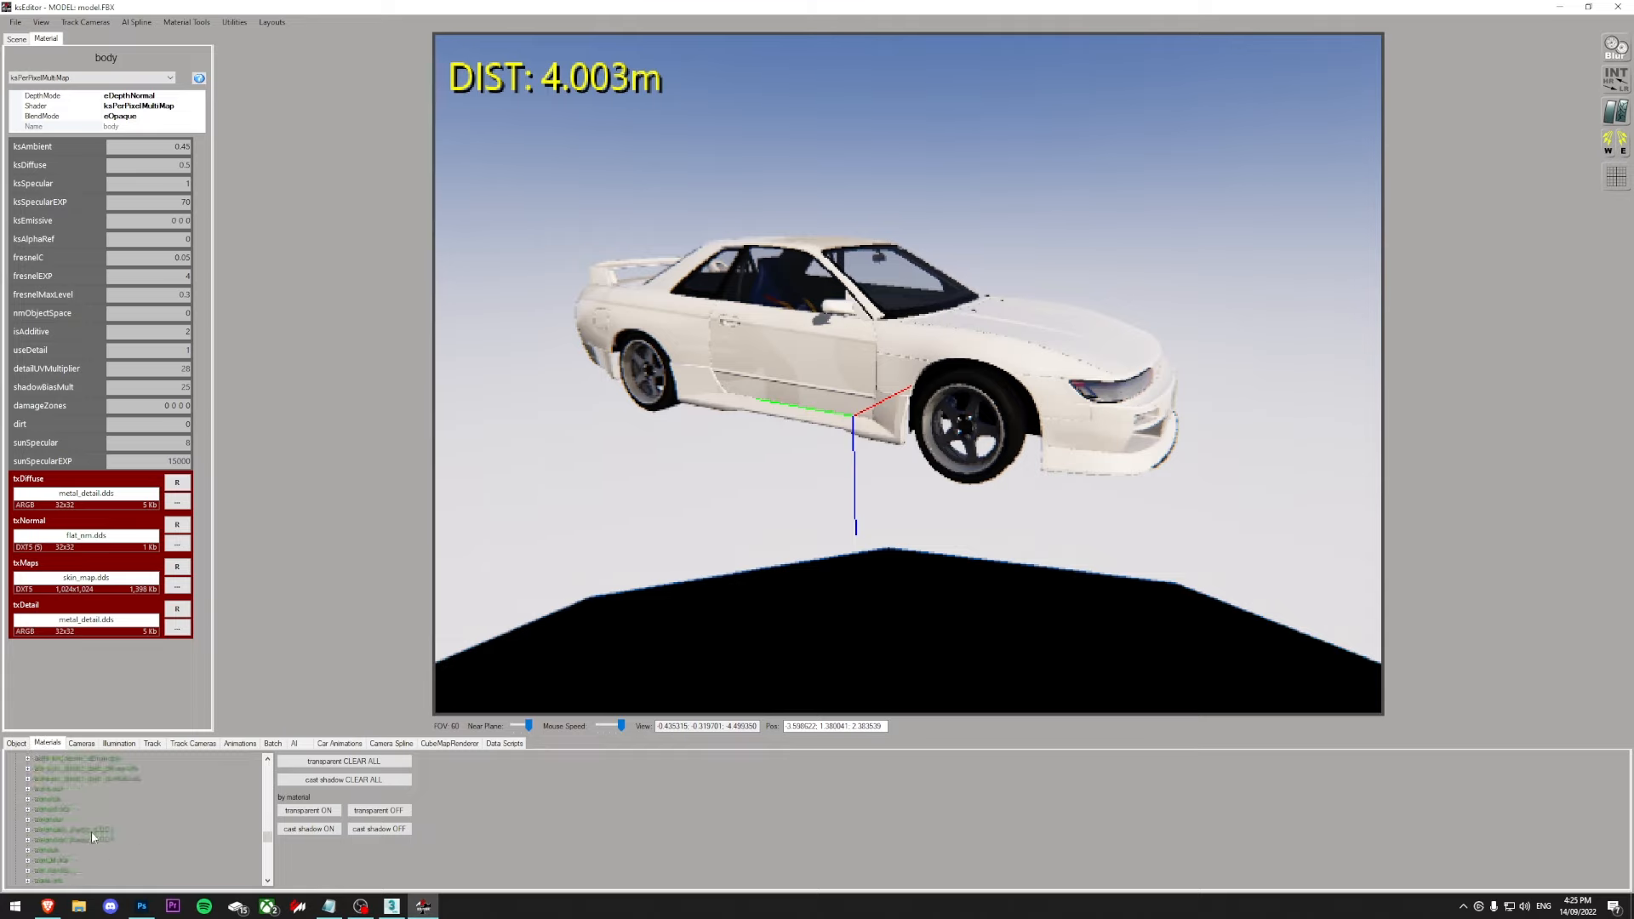
{"action": "scroll", "coordinate": [92, 834], "scroll_direction": "up", "scroll_amount": 15}
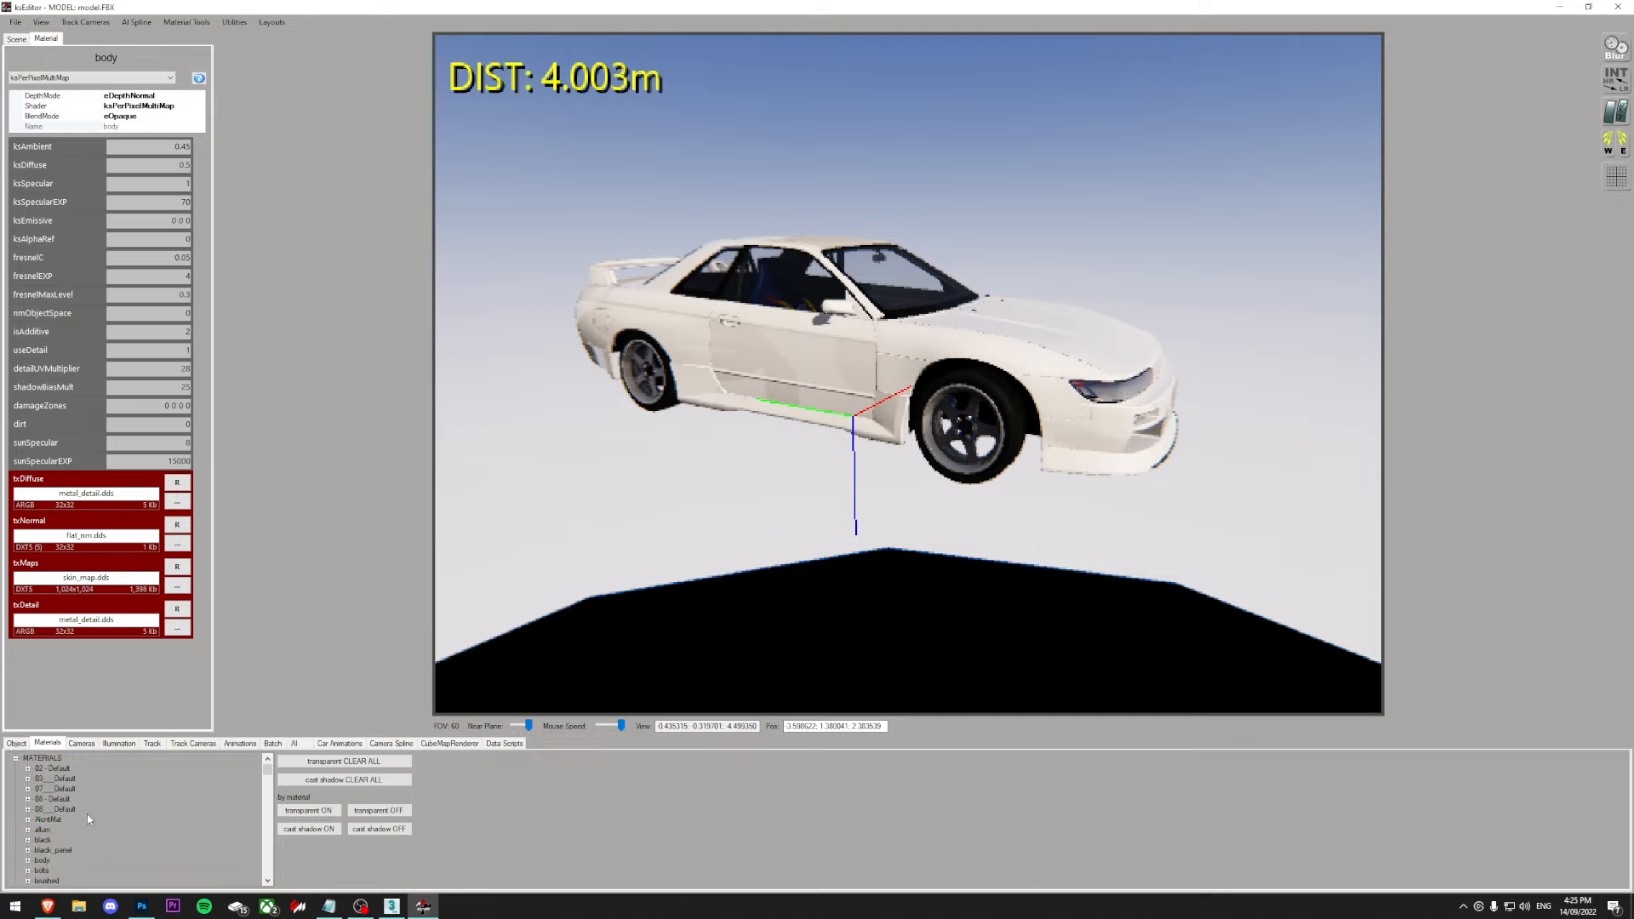
Step: Save the current material setup as a persistence file
{"action": "left_click", "coordinate": [19, 23]}
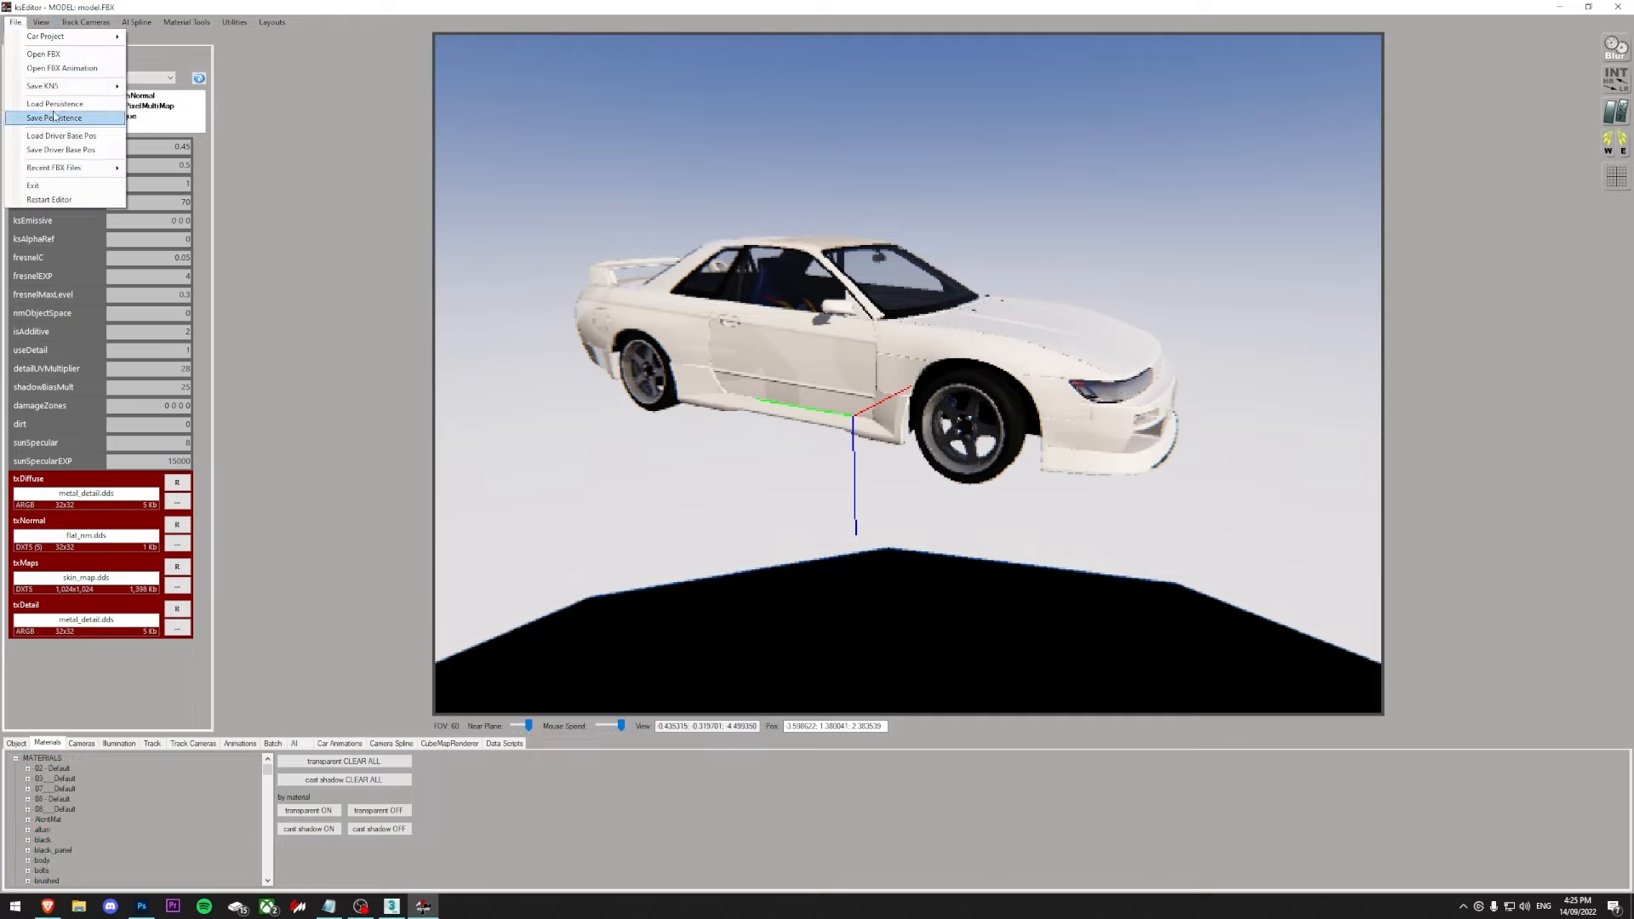